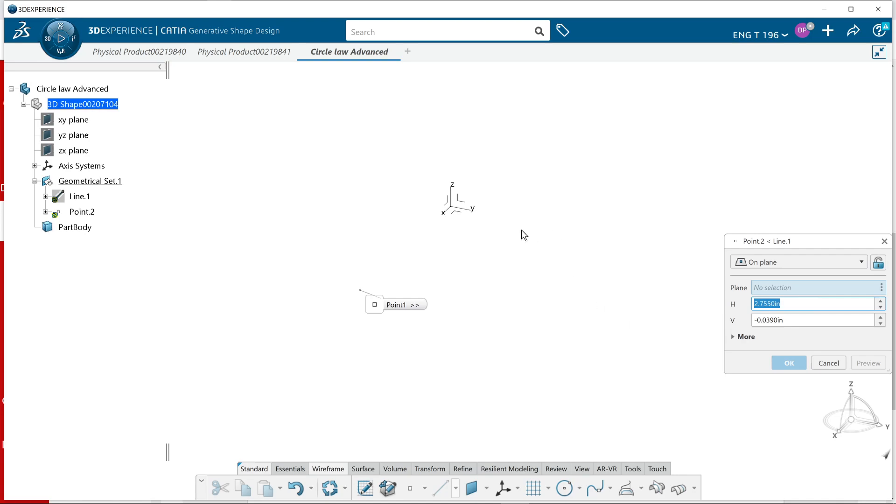
Place the line's second point on the absolute axis system's XY plane at about H 1.69 in, V -3.79 in and complete the point-point line
left_click(460, 216)
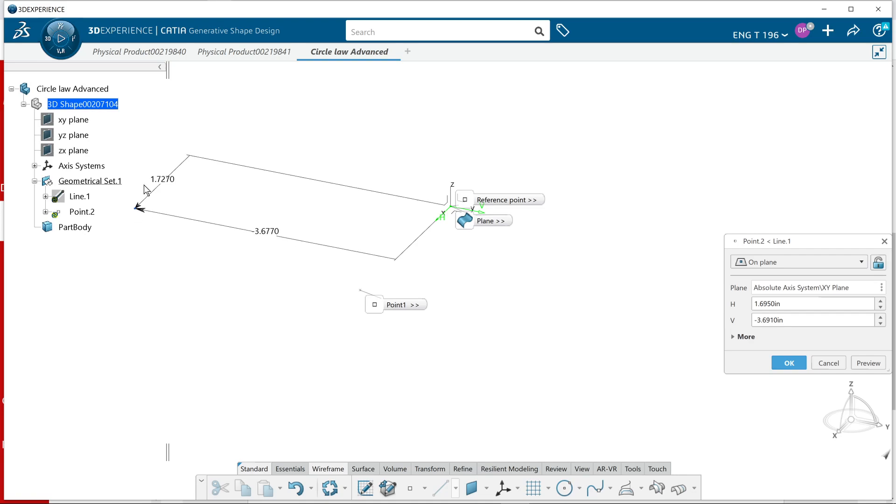
left_click(131, 214)
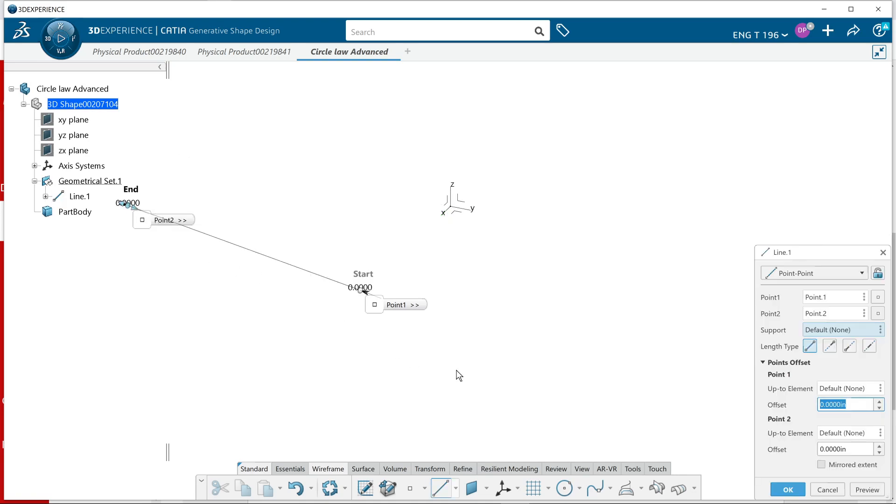
left_click(796, 489)
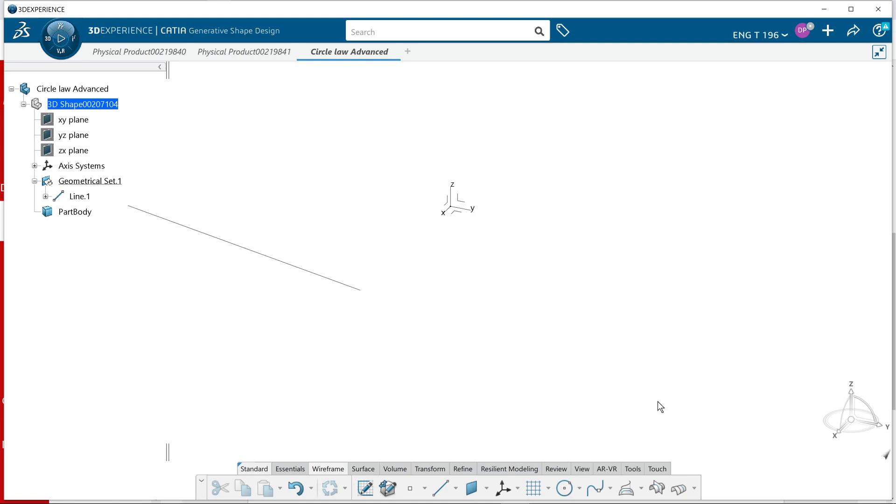
Start a swept surface with a circle profile, using the Center and radius subtype and the line as center curve
middle_click_drag(601, 372, 587, 402)
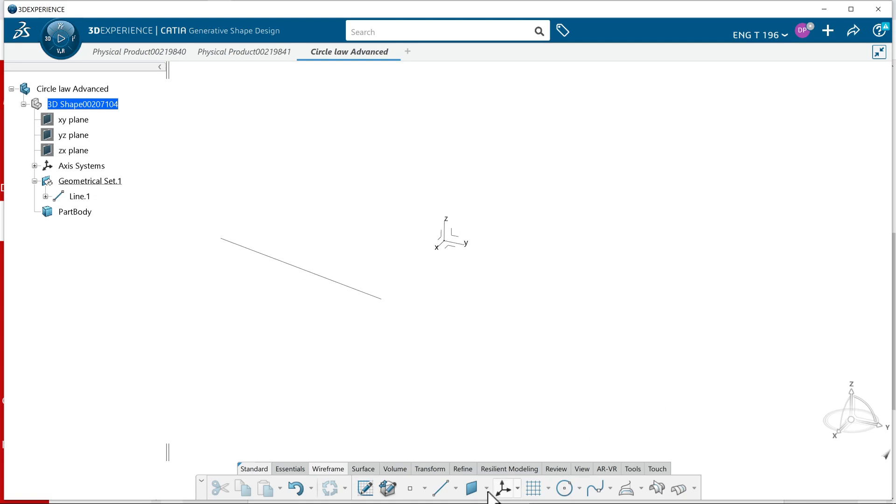
mouse_move(437, 498)
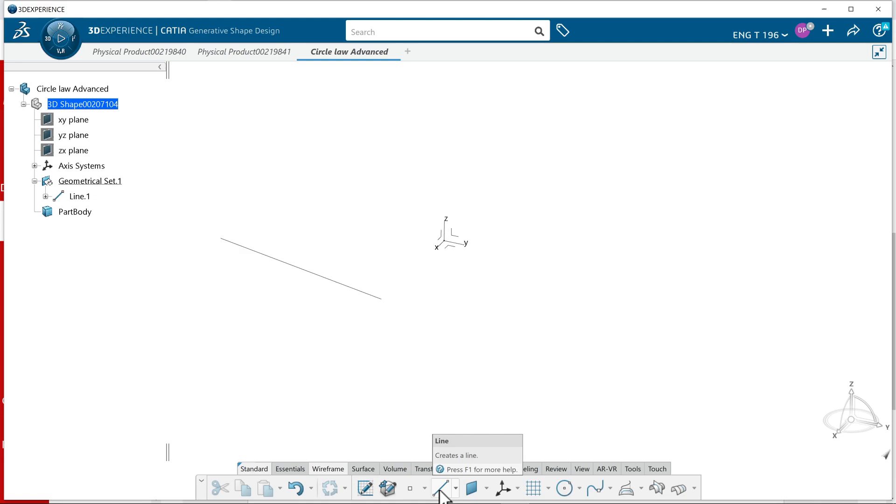
middle_click_drag(272, 364, 251, 363)
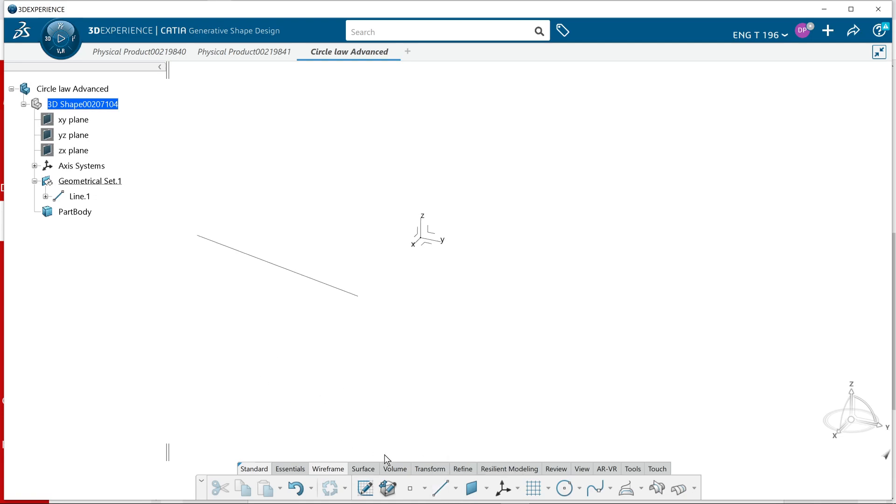
left_click(363, 469)
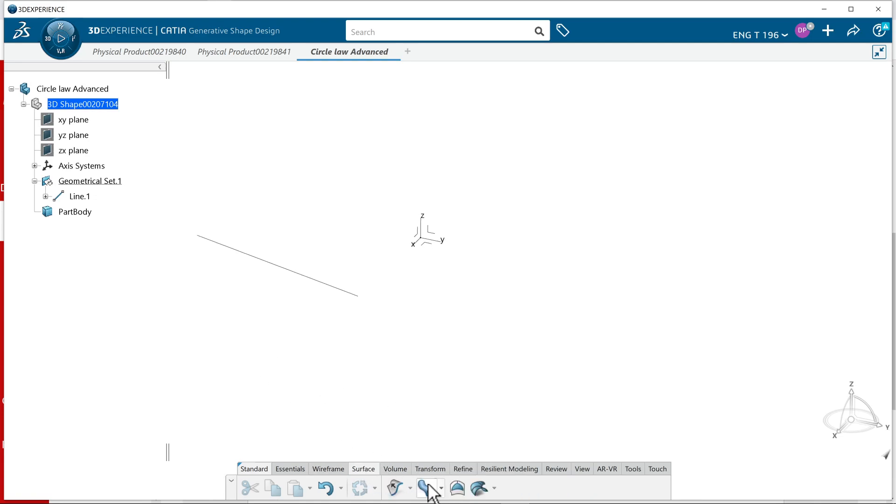
left_click(426, 488)
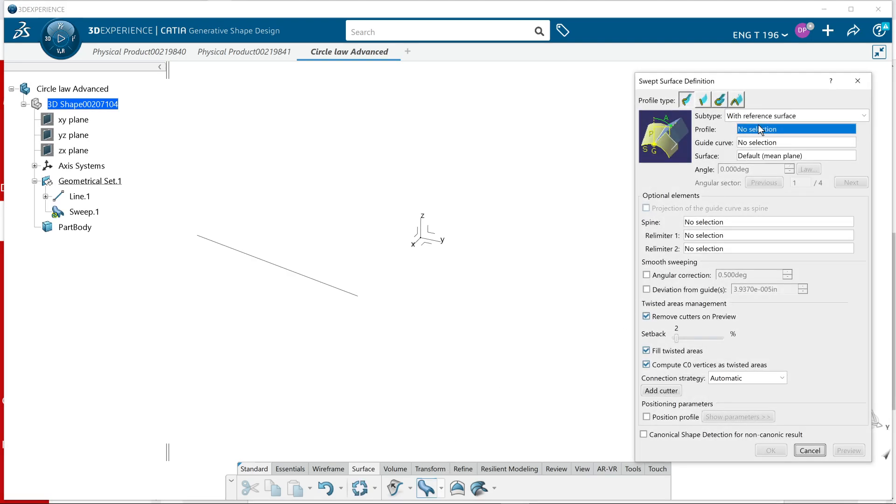
left_click(720, 100)
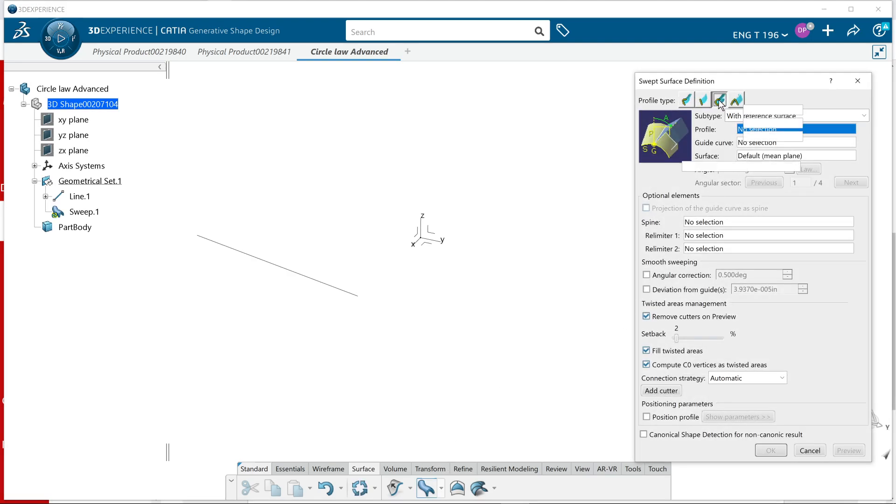
left_click(793, 116)
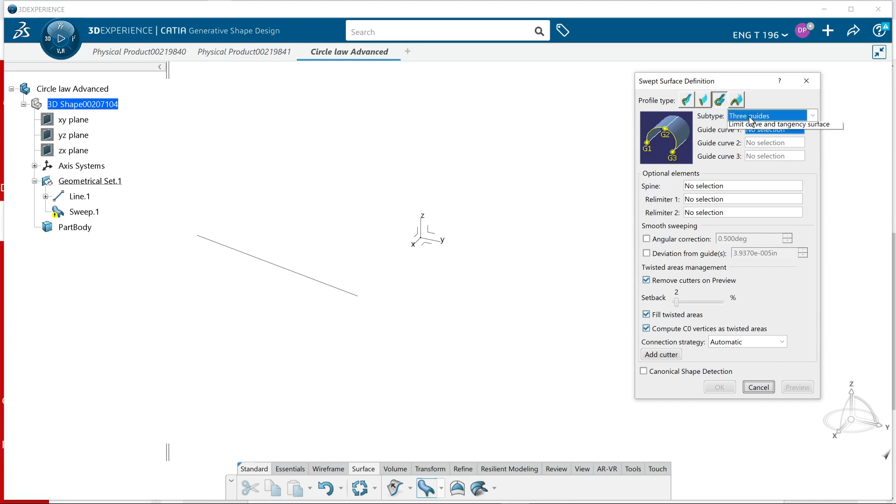
left_click(772, 163)
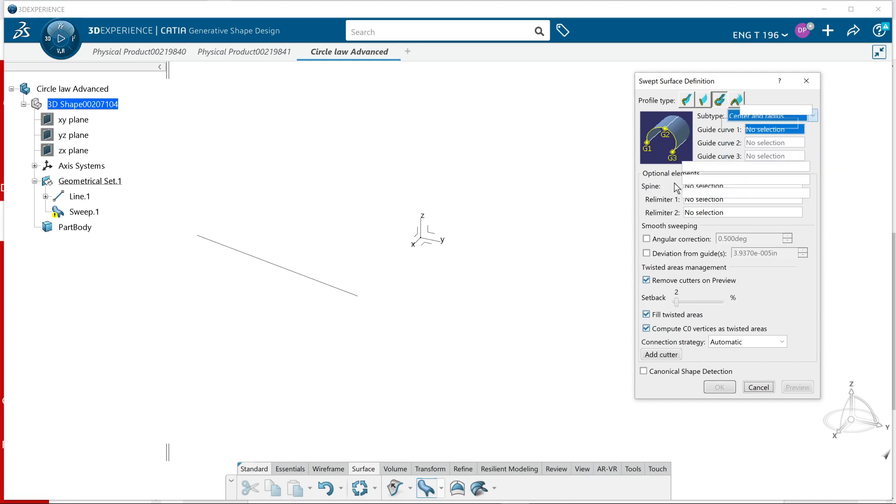
left_click(291, 272)
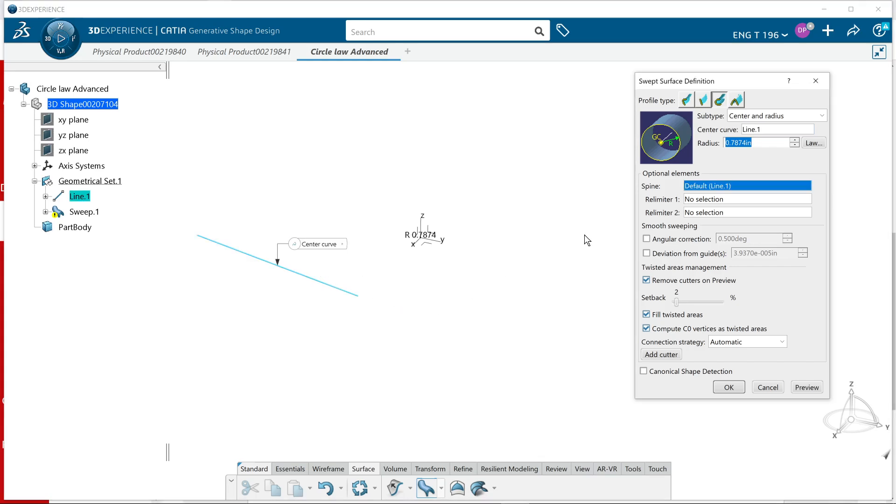
Check the large-end diameter in the assignment, set the circular sweep's radius to 2 in and create the surface
key("alt+Tab")
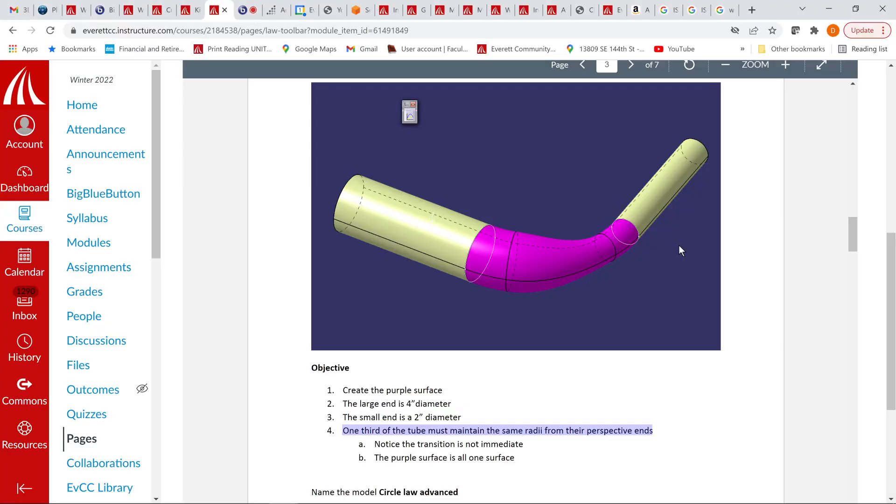
key("alt+Tab")
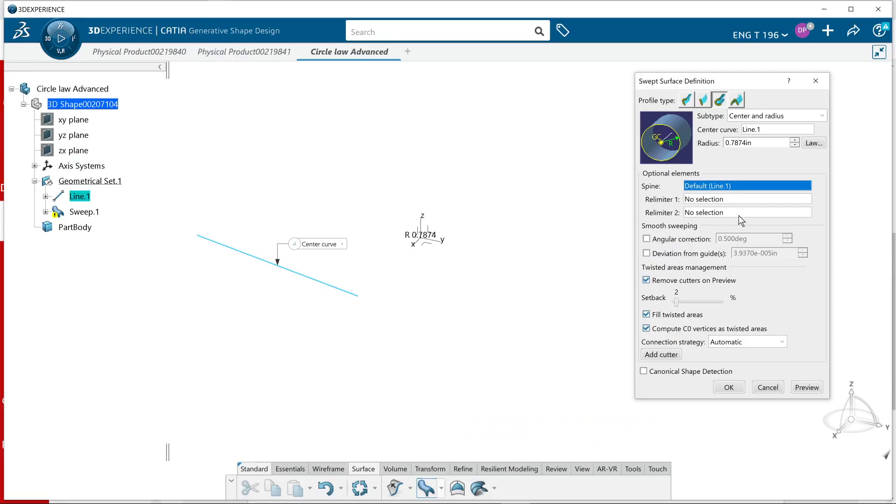
type("2.0000in")
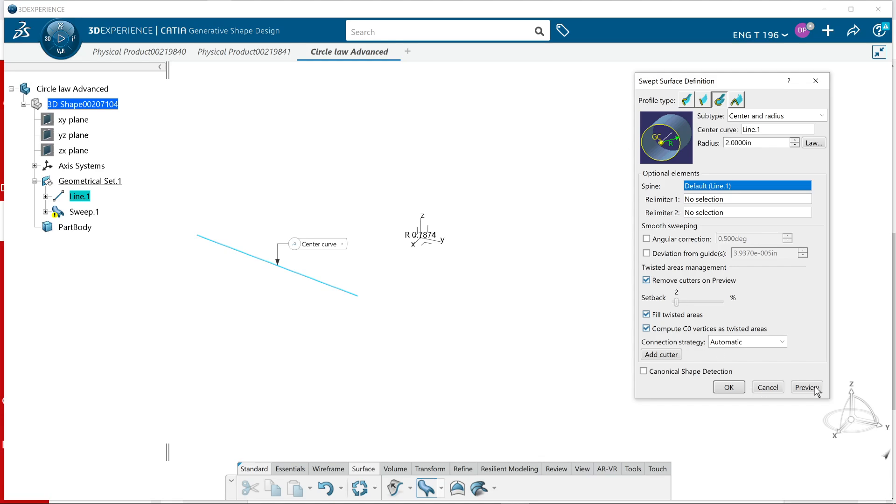
left_click(816, 390)
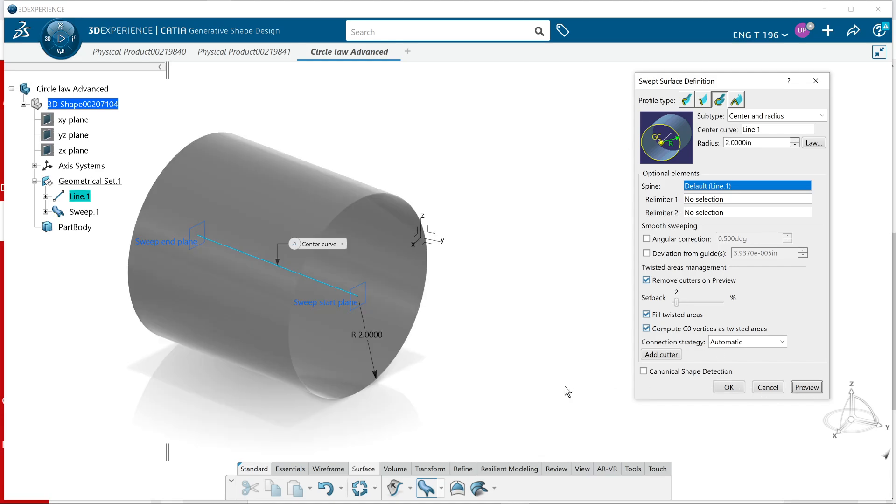
left_click(729, 388)
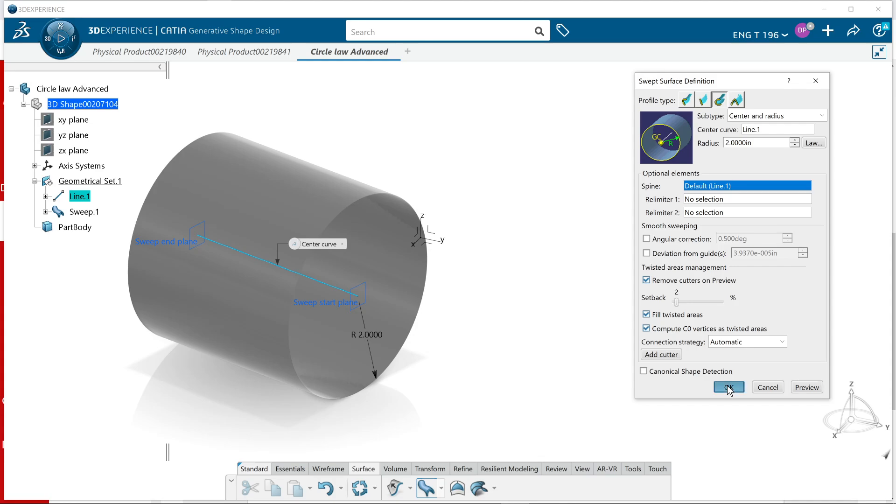
Lengthen the tube by moving the line's Point.2 on the XY plane to about H -1.98 in, V -19.69 in
middle_click_drag(441, 352, 356, 333)
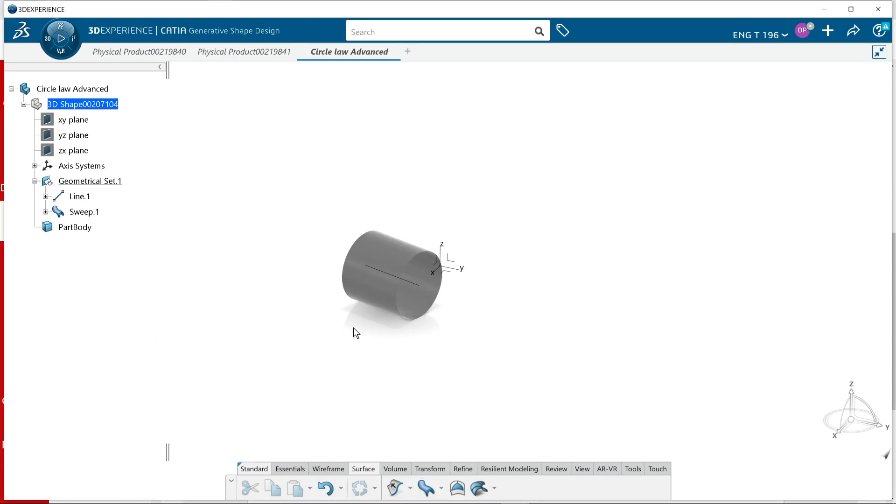
left_click(46, 196)
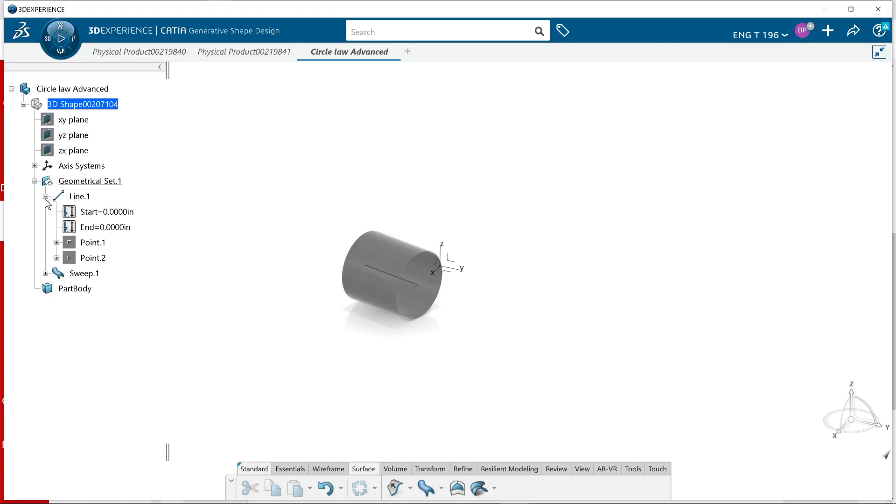
left_click(56, 258)
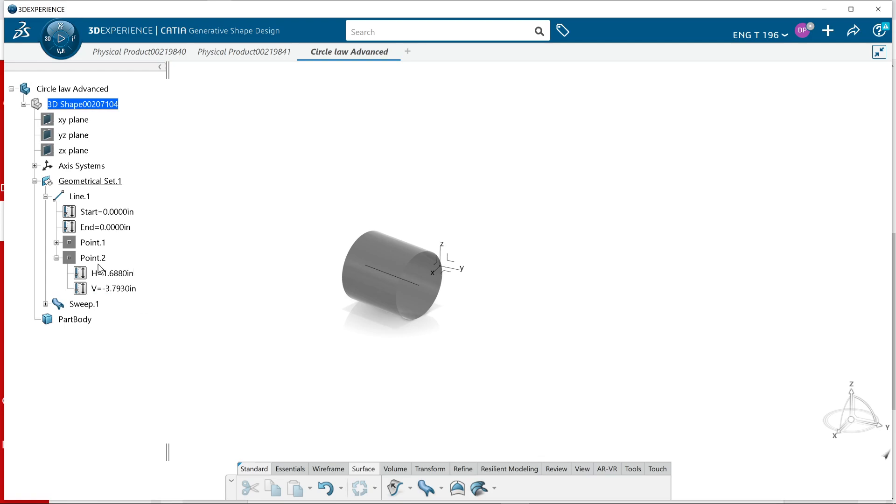
double_click(95, 258)
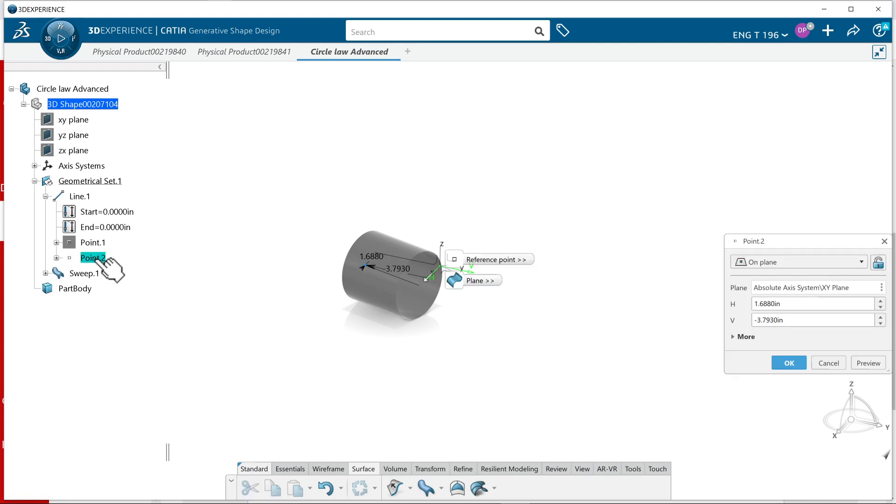
middle_click_drag(321, 347, 372, 407)
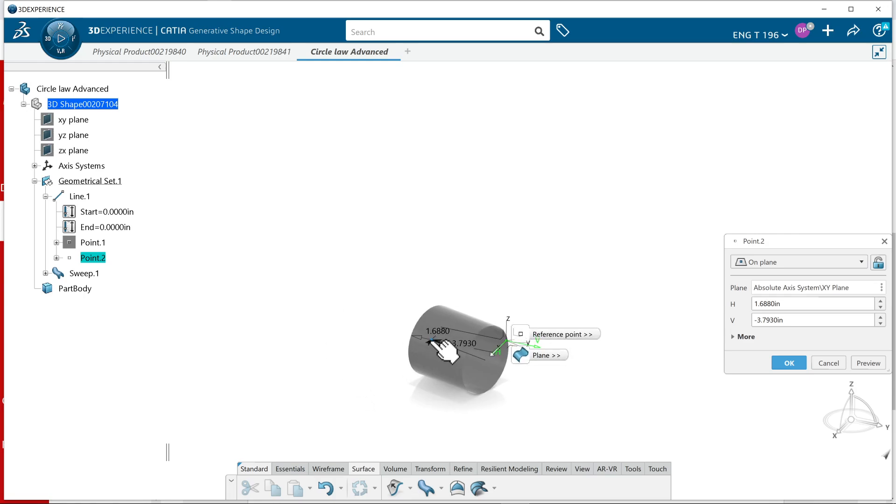
left_click_drag(437, 344, 201, 261)
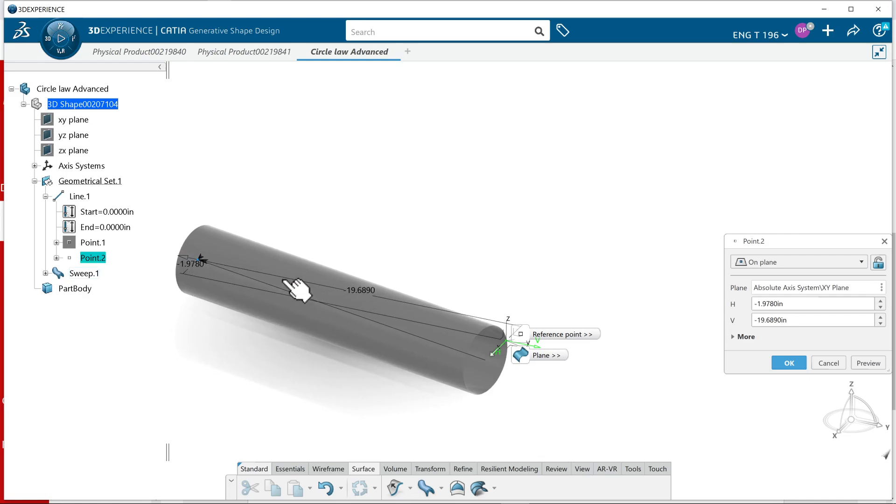
left_click(777, 362)
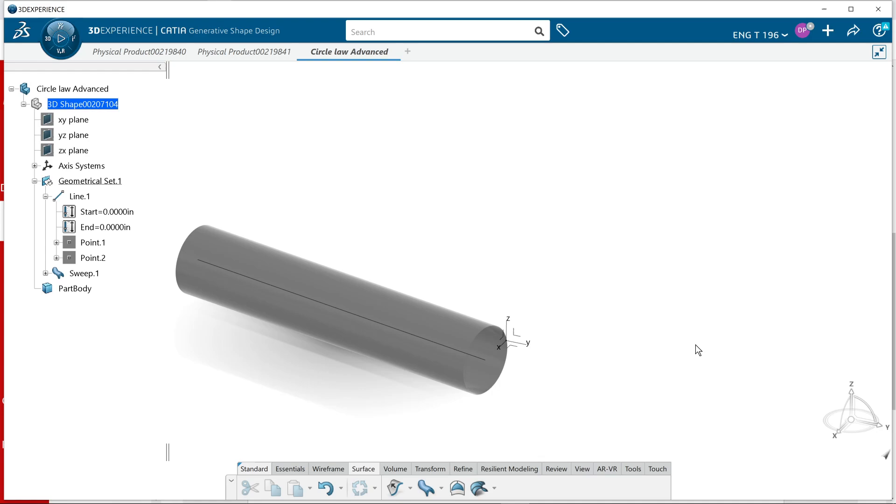
middle_click_drag(550, 303, 447, 319)
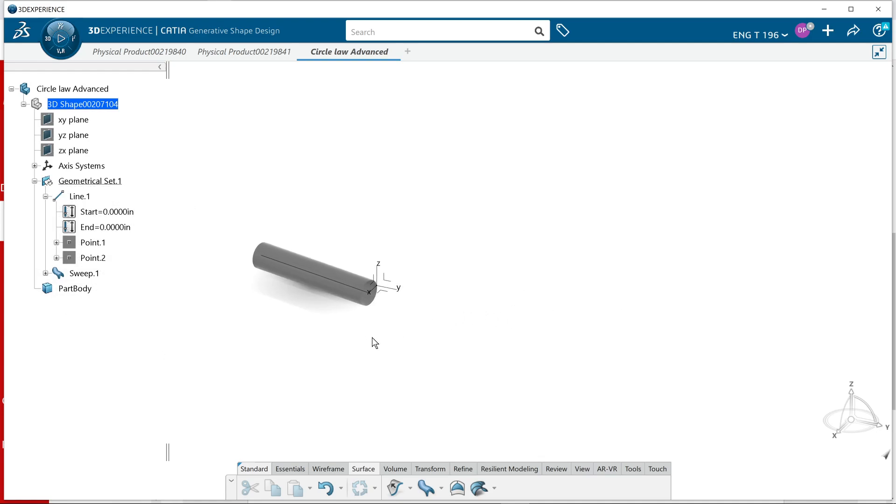
double_click(326, 270)
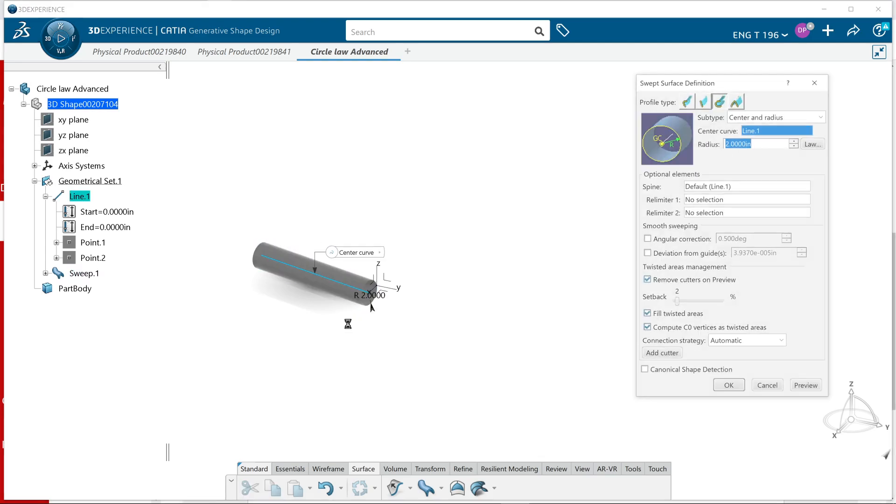
left_click(371, 295)
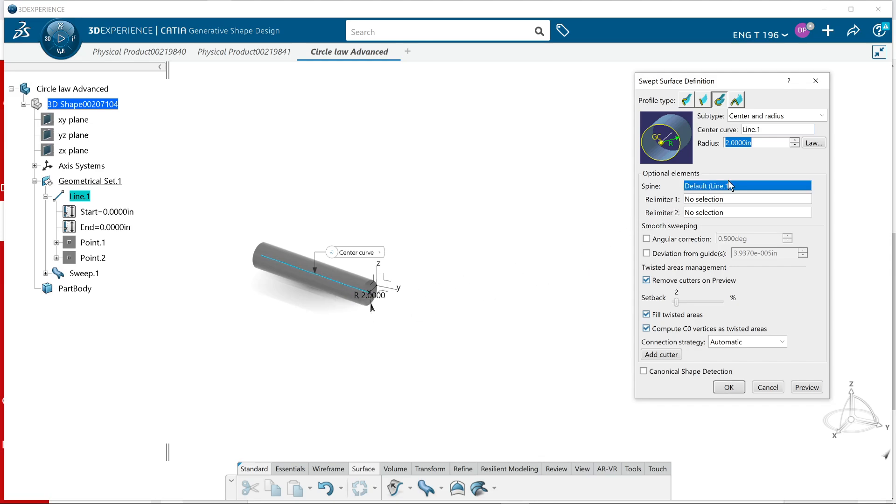
left_click(815, 80)
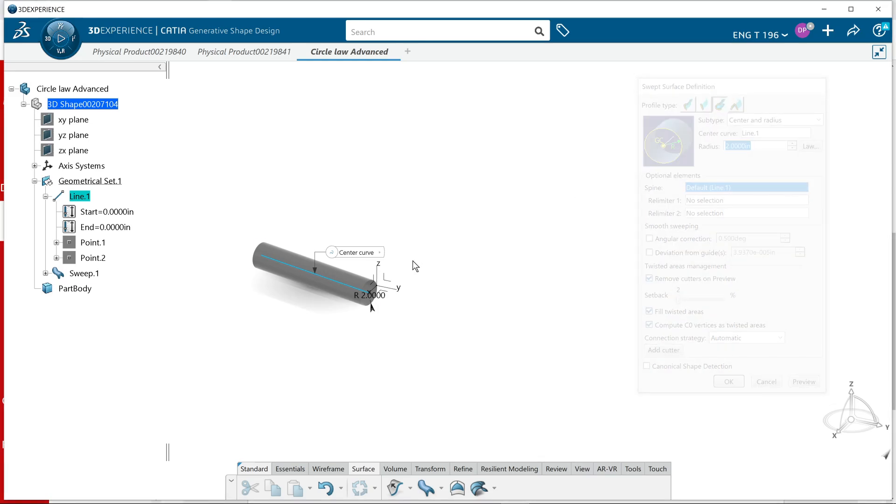
Edit the tube's center line and move its Point.1 farther from the origin along the H direction on the XY plane
double_click(328, 277)
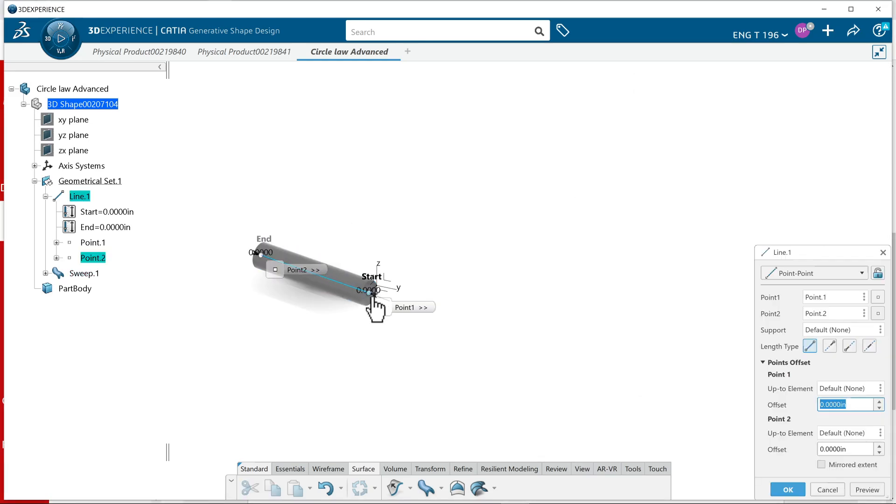
left_click_drag(369, 292, 189, 267)
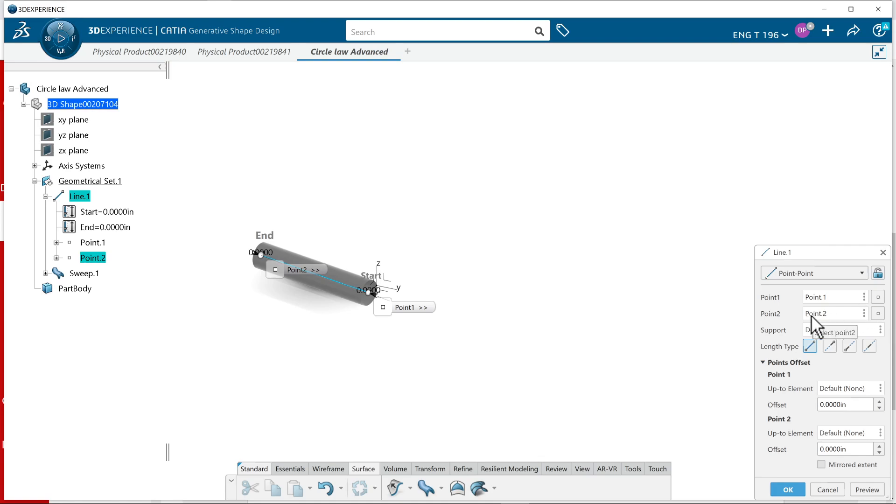
left_click(877, 297)
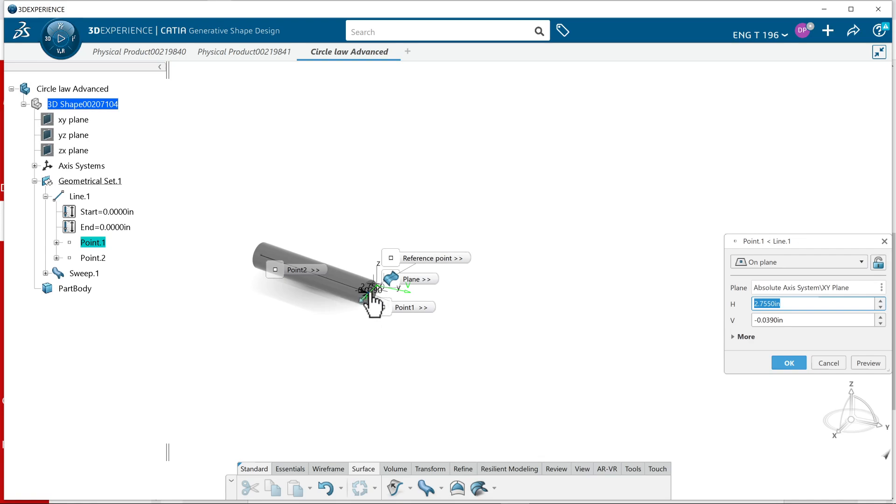
left_click_drag(368, 296, 231, 332)
middle_click_drag(358, 336, 372, 312)
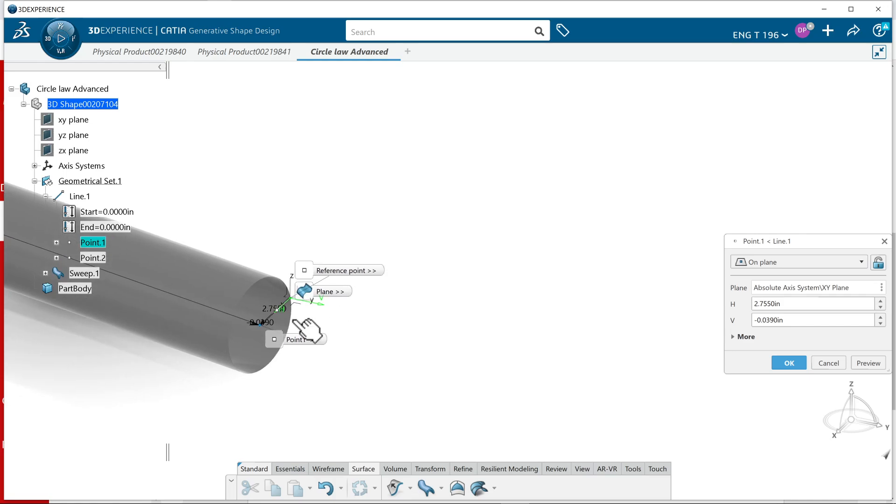
left_click_drag(261, 324, 191, 394)
middle_click_drag(406, 336, 499, 261)
left_click(789, 363)
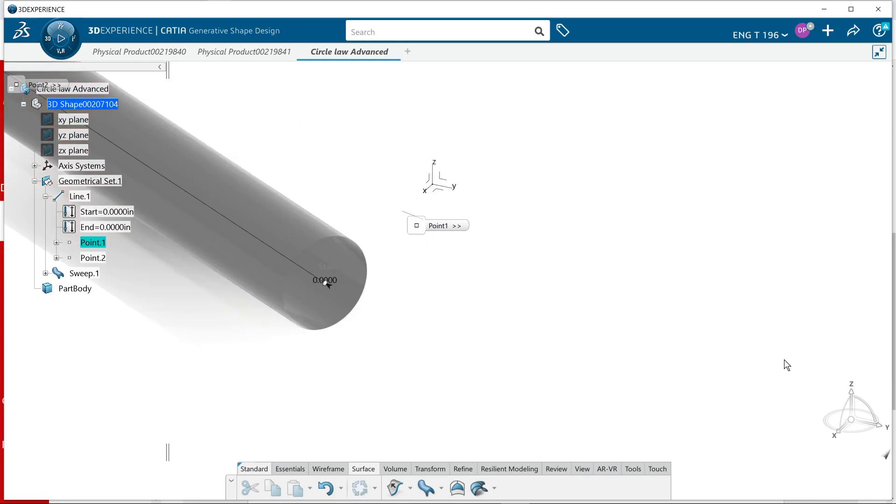
Extend the end of the line beyond Point.2 with an offset of 1 in
middle_click_drag(543, 363, 548, 402)
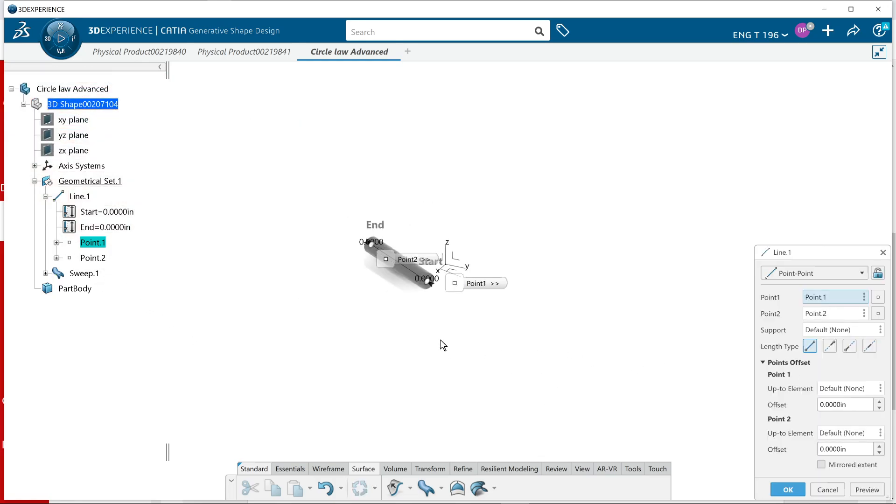
middle_click_drag(480, 362, 549, 313)
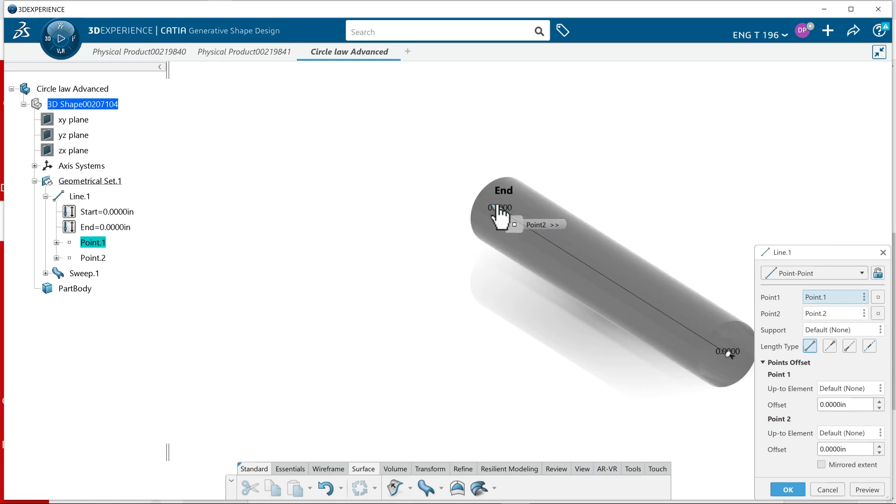
left_click_drag(498, 213, 460, 237)
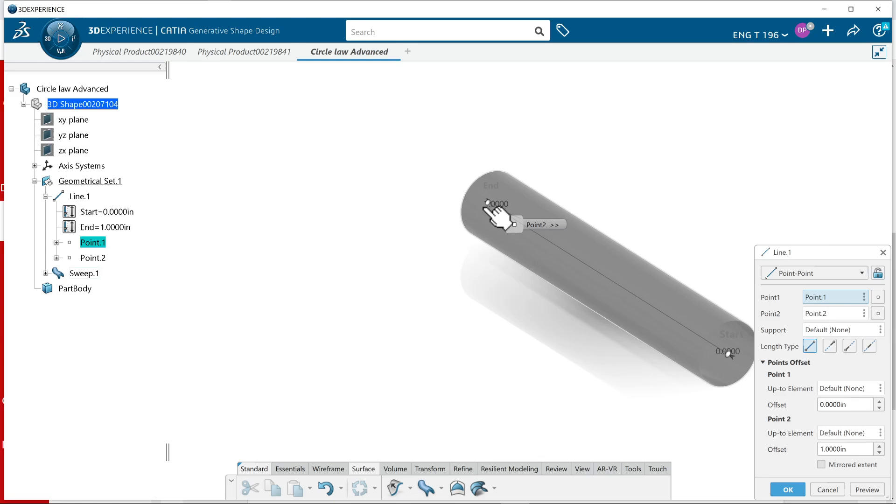
Move the line's Point.2 on the XY plane to about H -1.98 in, V -26.00 in and accept the edited line
right_click(866, 314)
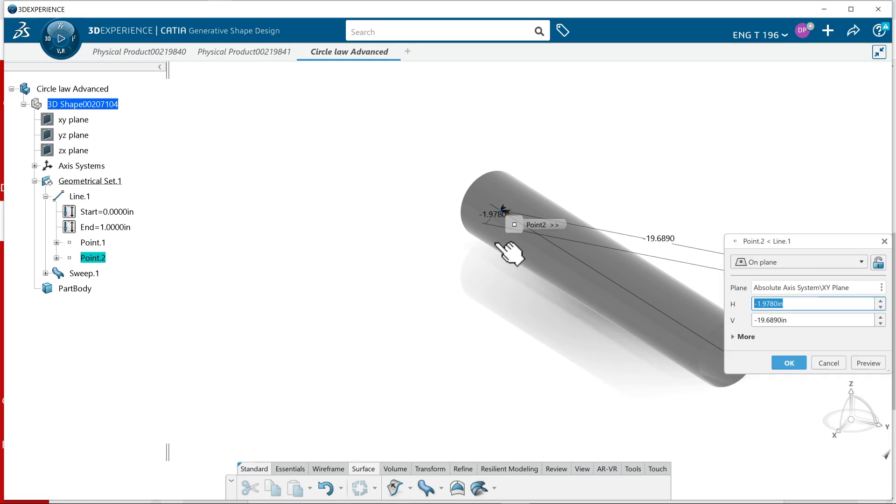
left_click_drag(503, 211, 460, 205)
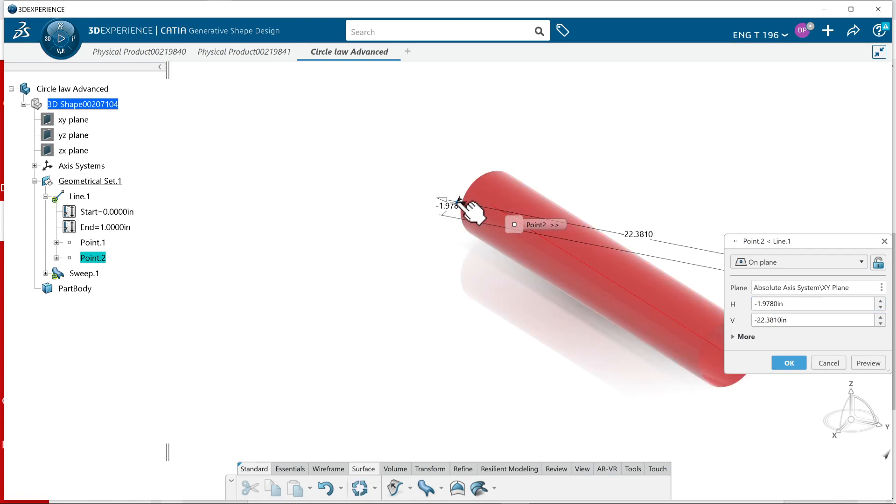
left_click_drag(462, 204, 329, 257)
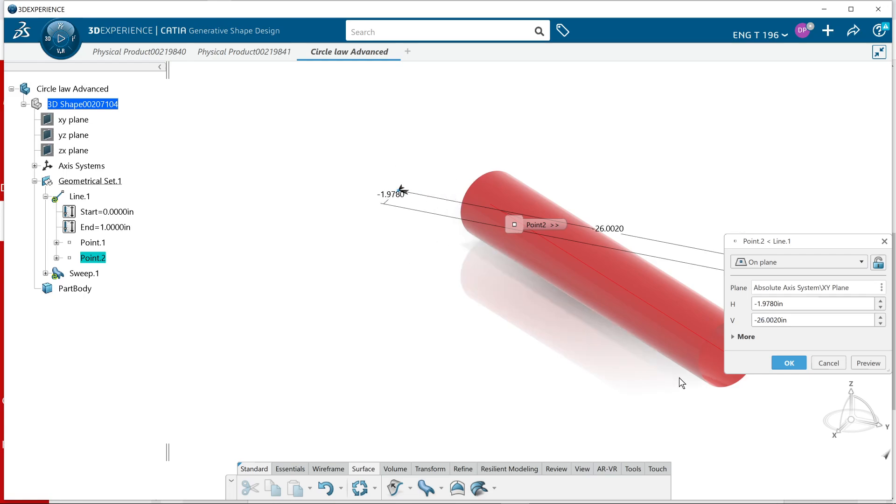
left_click(787, 367)
middle_click_drag(601, 393, 444, 388)
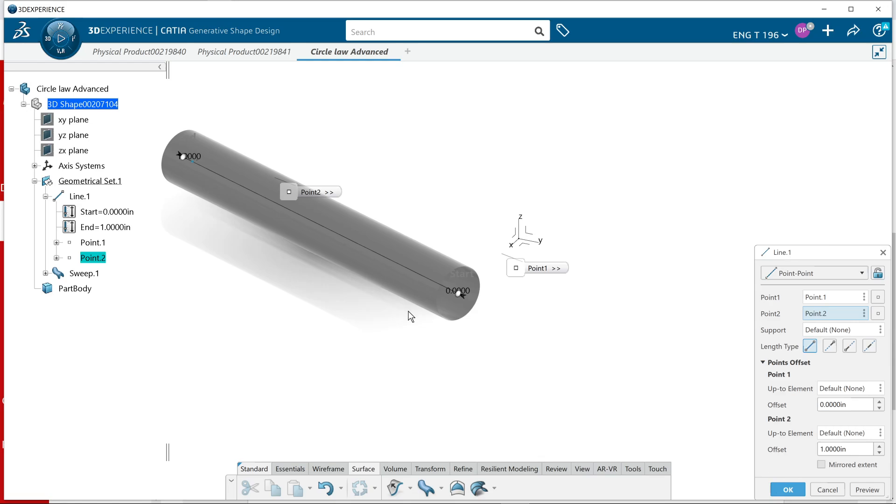
left_click(793, 488)
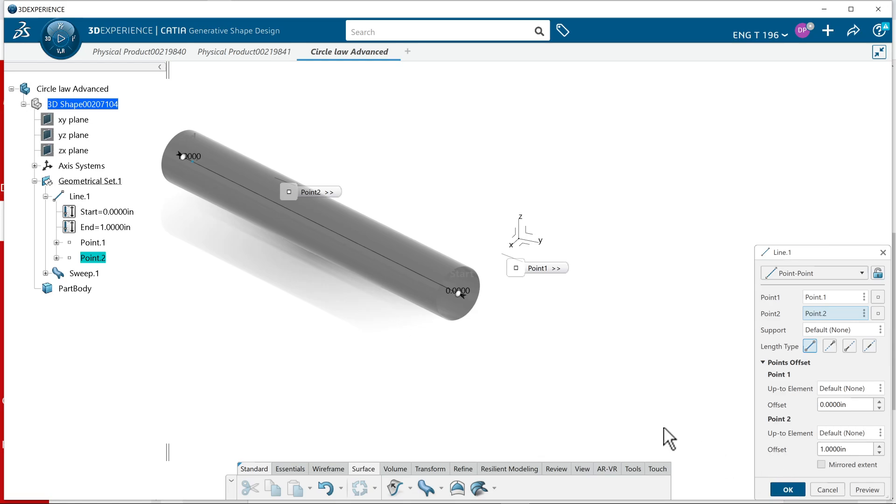
Review the tube's swept surface definition, including its center curve and radius, and accept it as it is
left_click(397, 292)
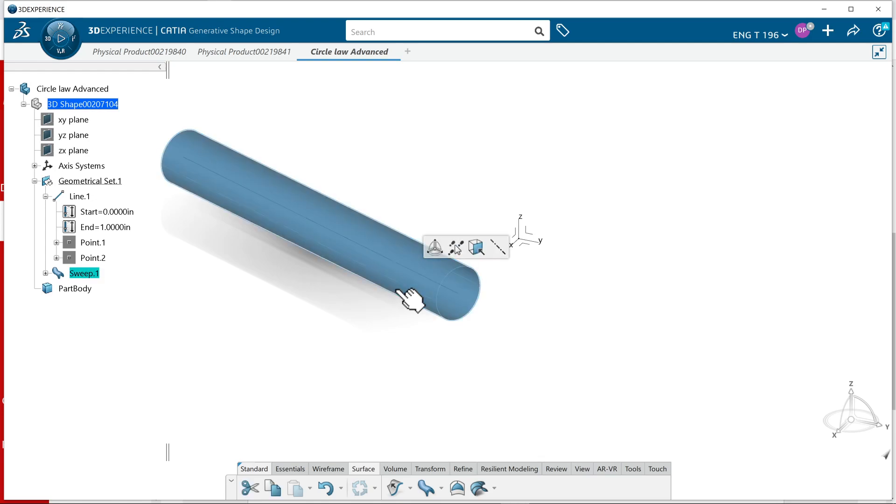
double_click(396, 289)
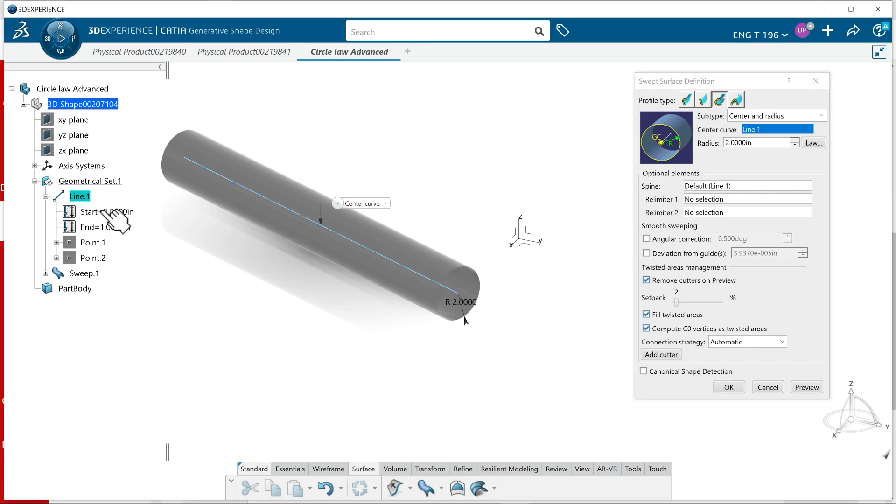
left_click(728, 387)
Try to name the geometrical set 4" Tube through the title of its 3D shape
left_click(106, 183)
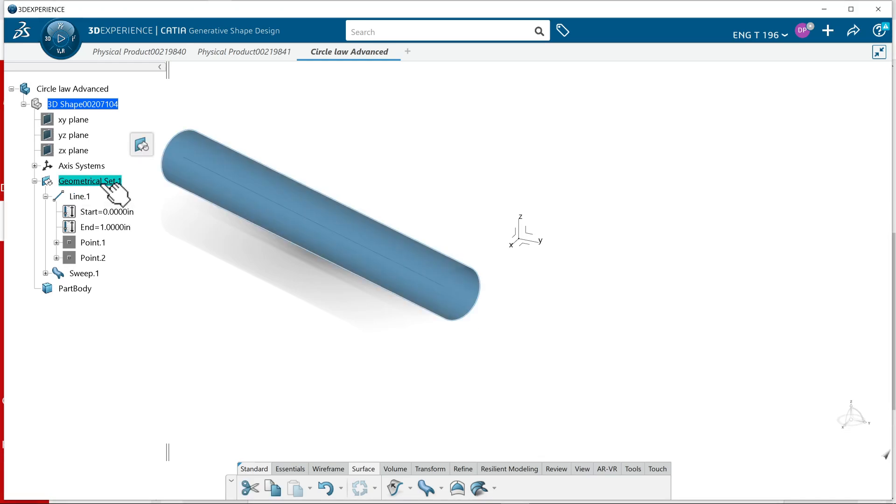
right_click(101, 182)
left_click(130, 240)
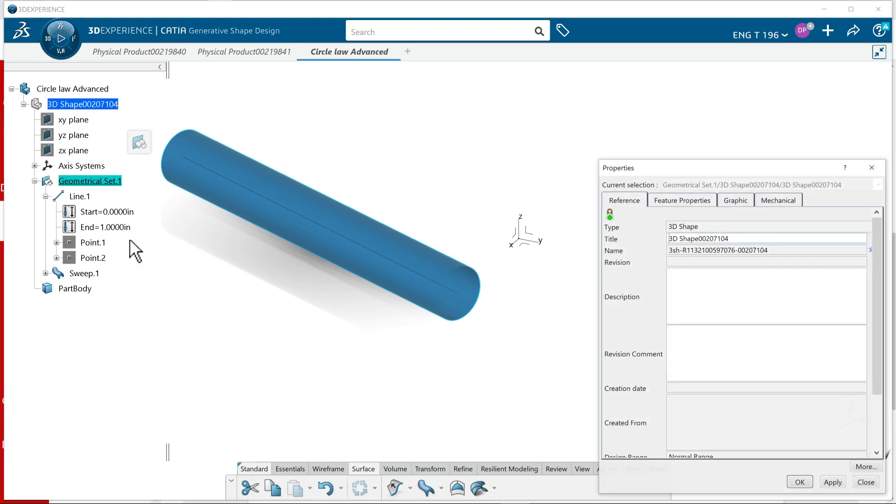
triple_click(705, 238)
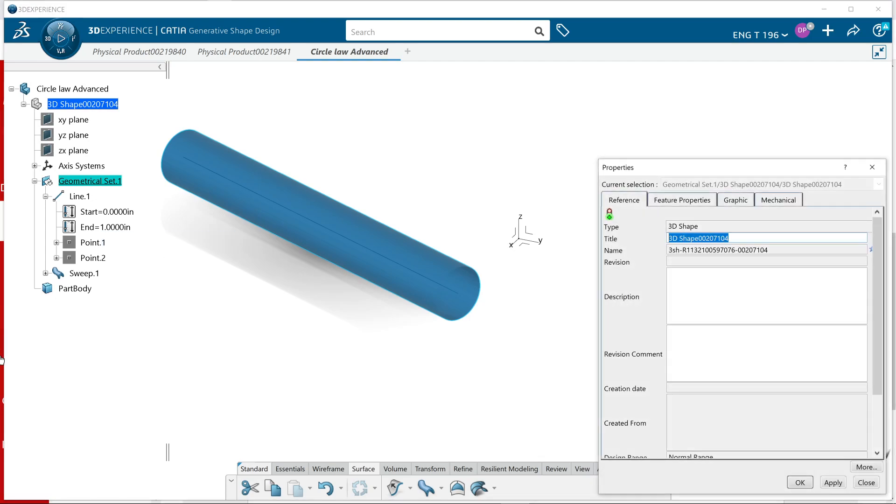
type("4")
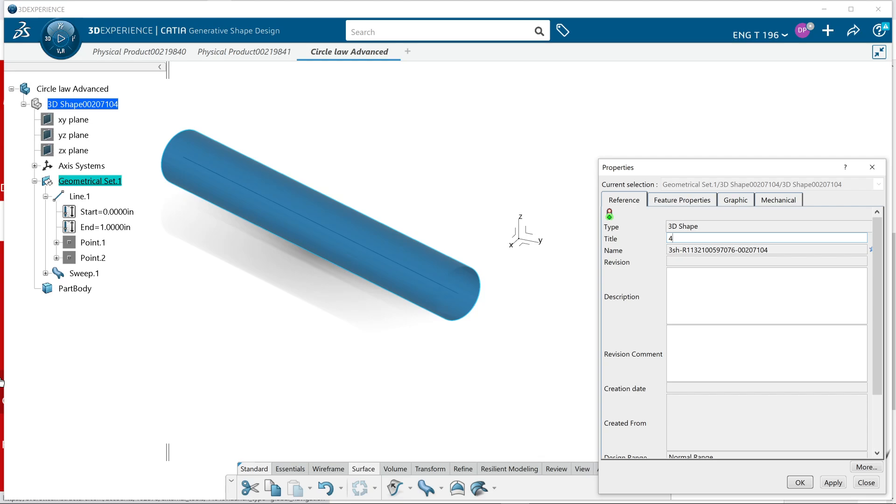
type("\" Tube")
key("Return")
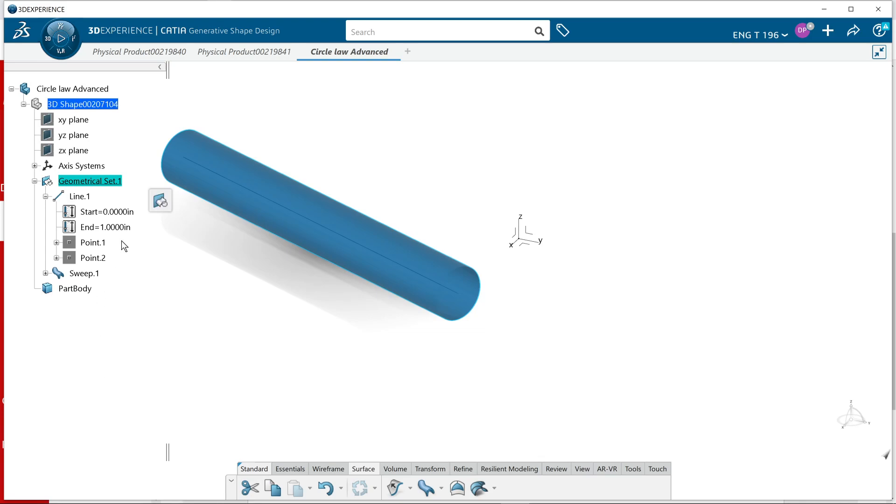
Rename the geometrical set that holds the line and the sweep as 4" Tube through its feature name
right_click(95, 183)
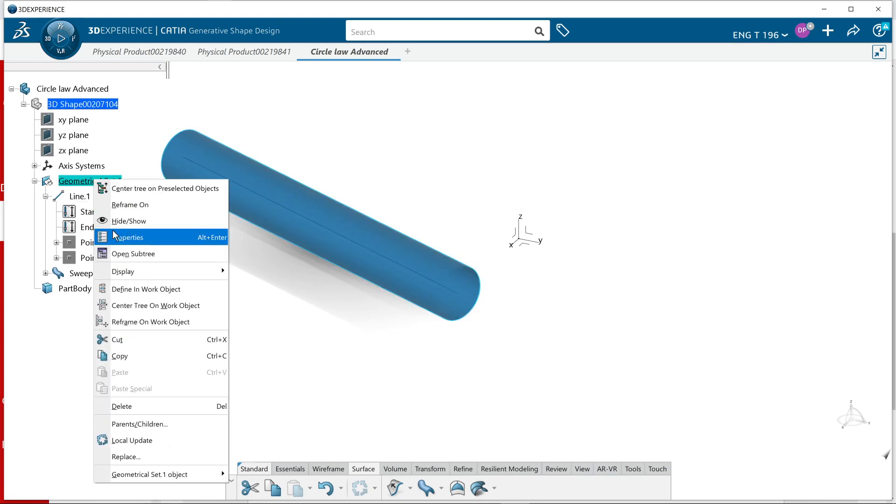
left_click(126, 237)
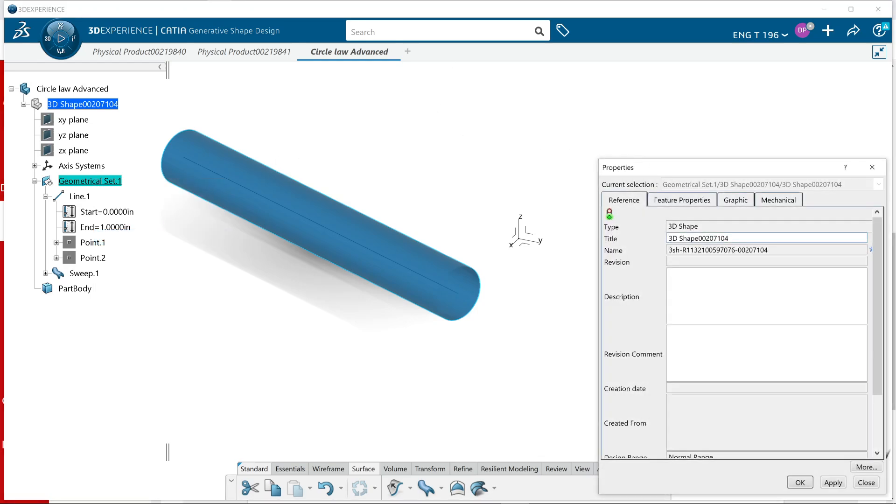
left_click(680, 197)
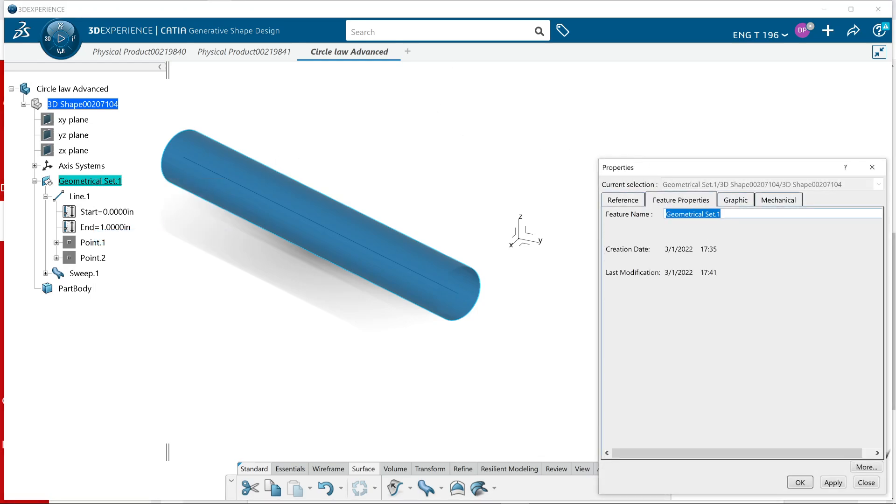
type("Circle law Advanced")
key("Up")
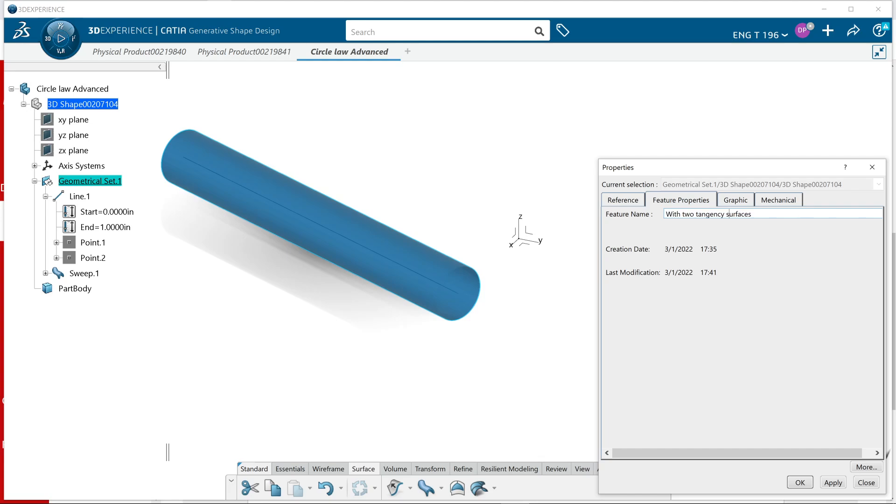
key("Up")
key("Down")
key("Down")
key("Down")
key("Down")
key("Down")
key("Down")
key("Up")
key("Up")
key("Up")
key("Up")
key("ctrl+a")
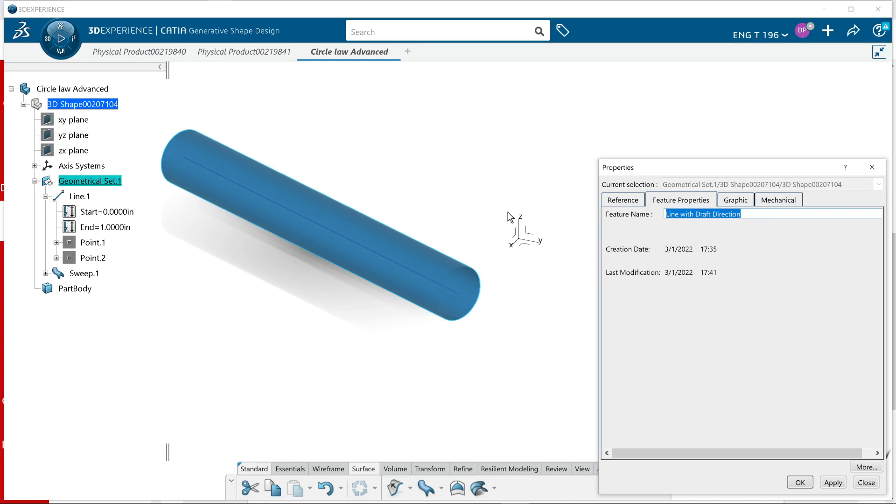
type("4\" T")
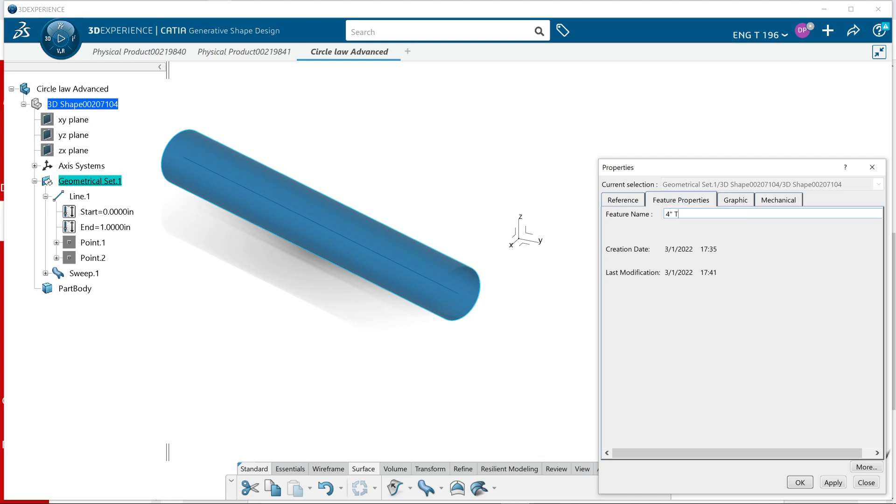
type("ube")
key("Return")
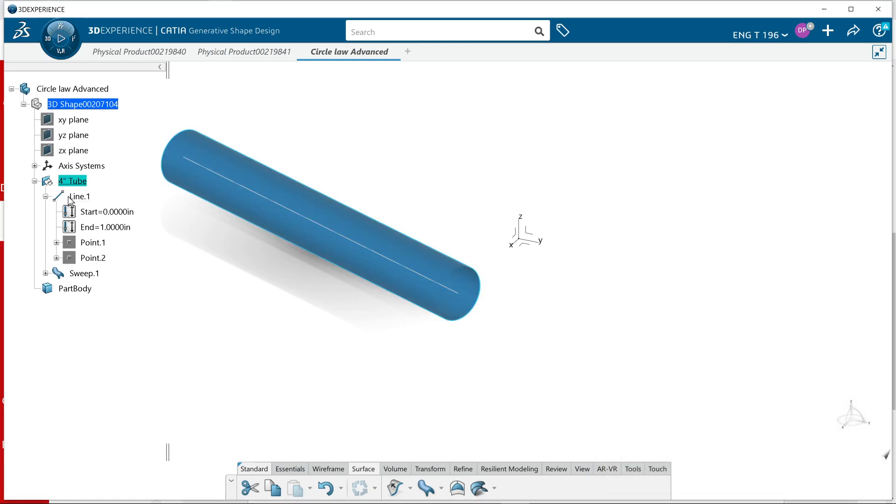
left_click(206, 250)
middle_click_drag(417, 365, 358, 382)
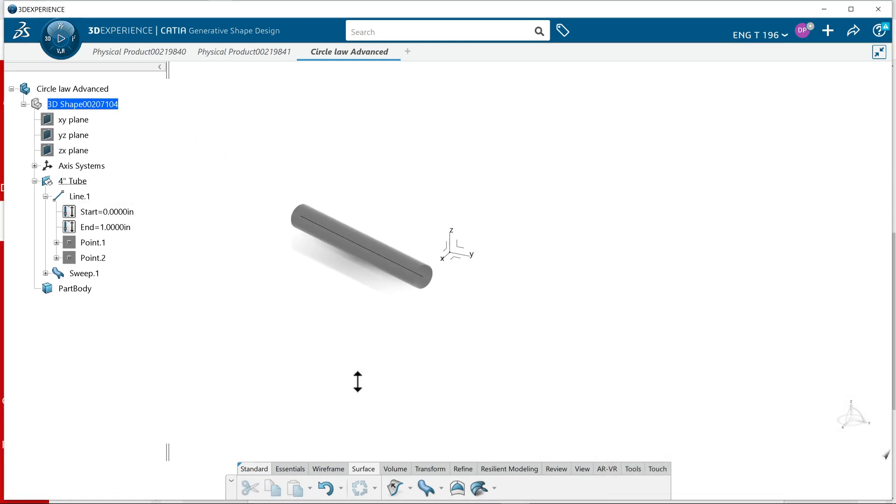
right_click(89, 88)
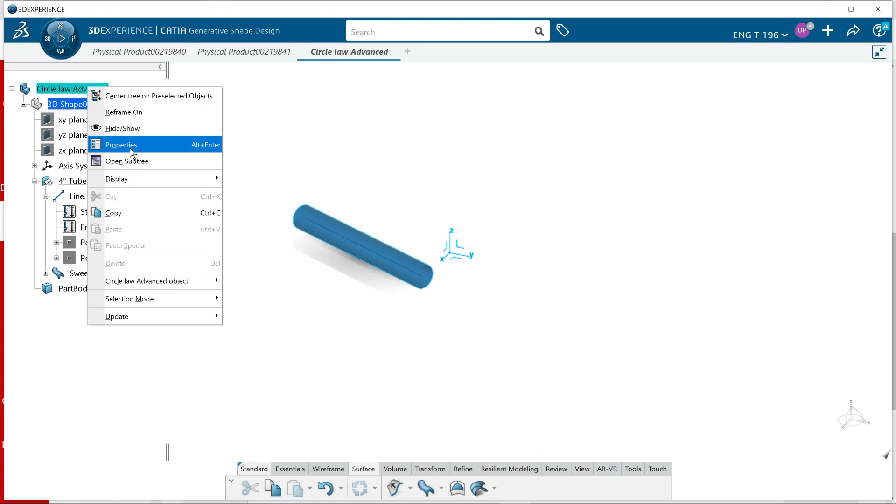
left_click(131, 148)
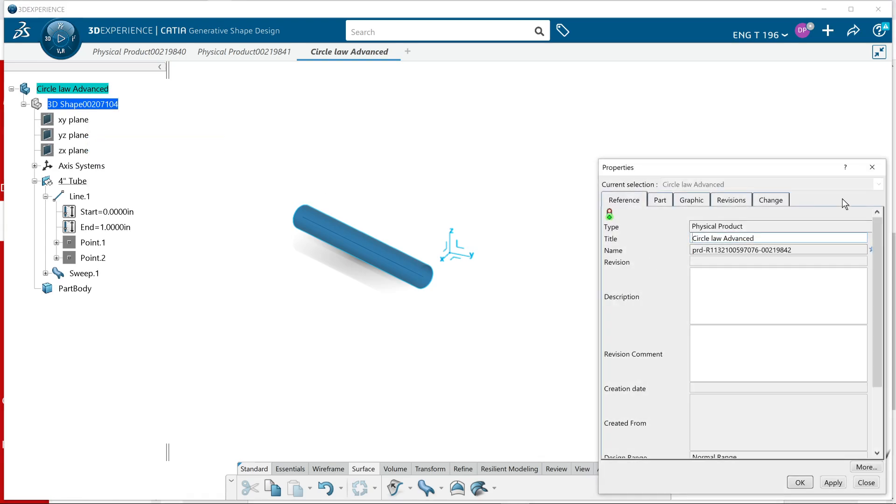
left_click(872, 166)
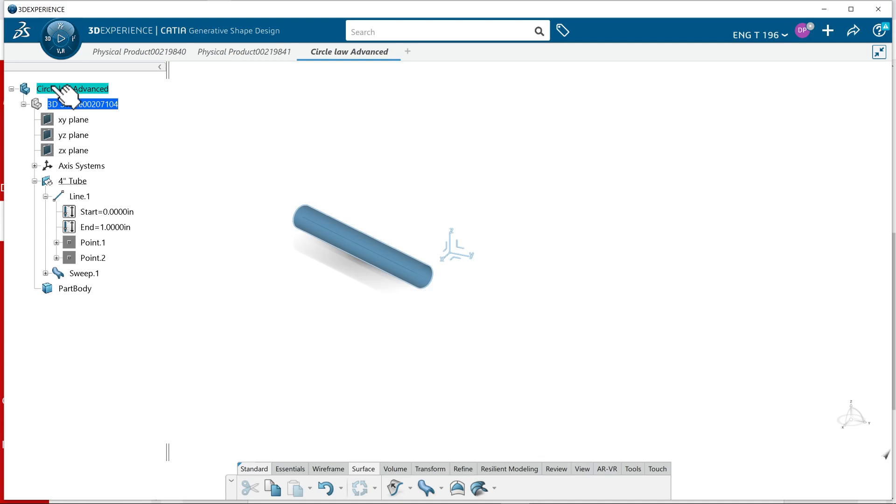
Insert a second geometrical set under the 3D shape and rename it 2" Tube through its feature name
left_click(110, 104)
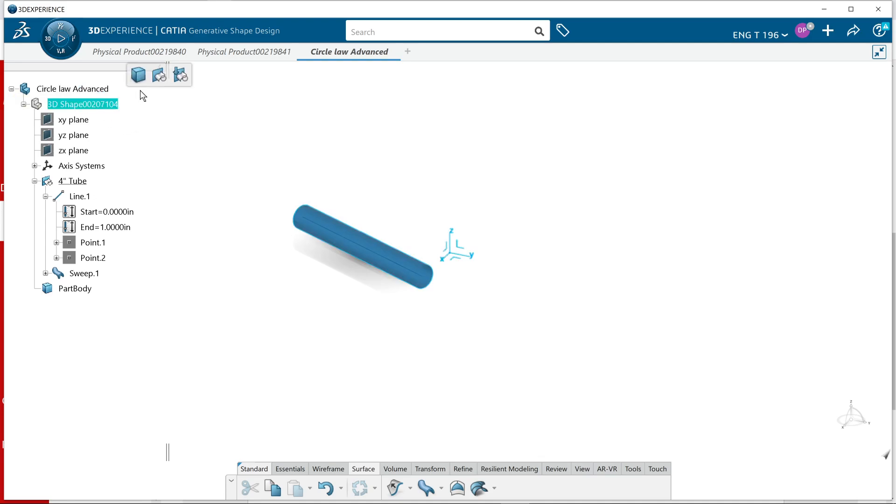
left_click(157, 76)
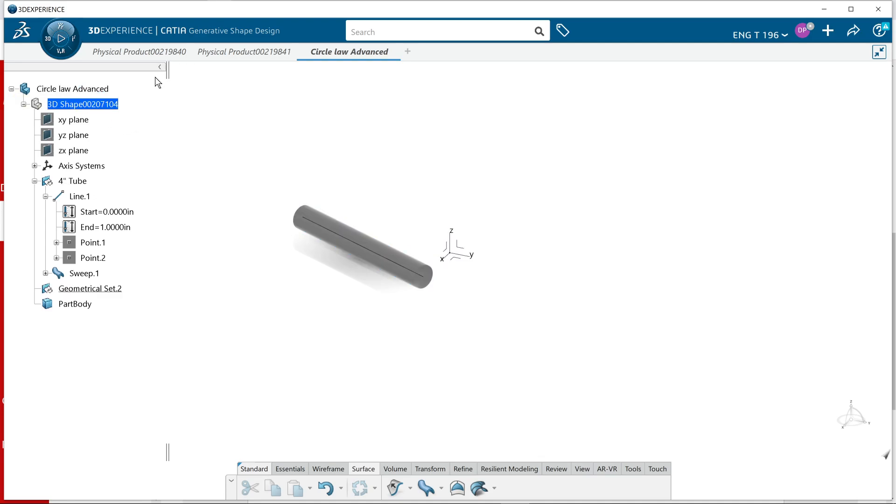
right_click(105, 290)
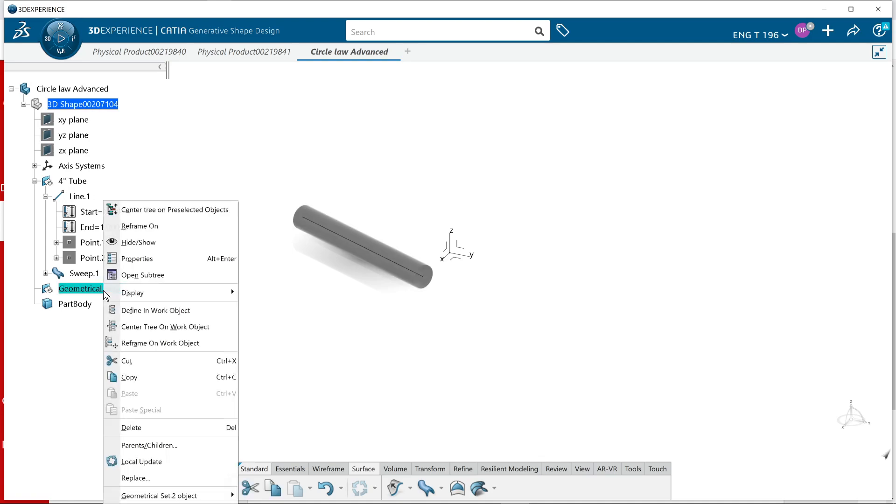
left_click(136, 259)
left_click(681, 200)
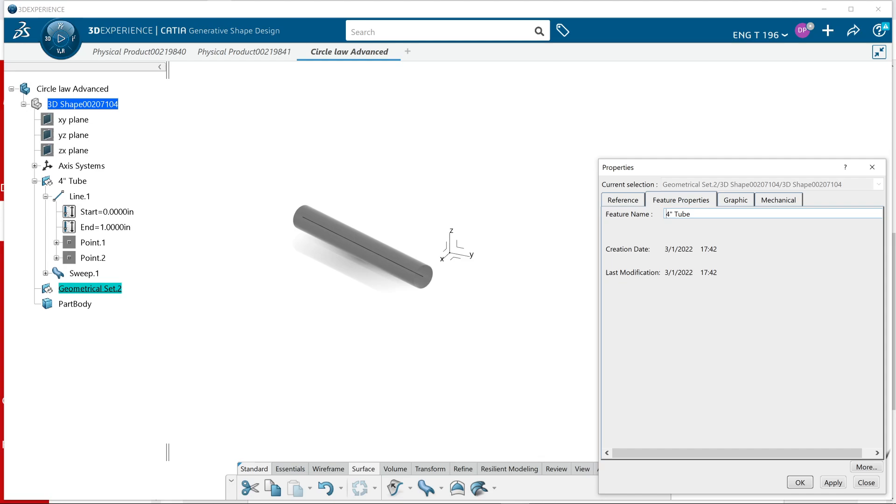
type("\\2")
key("Left")
key("BackSpace")
key("BackSpace")
key("Return")
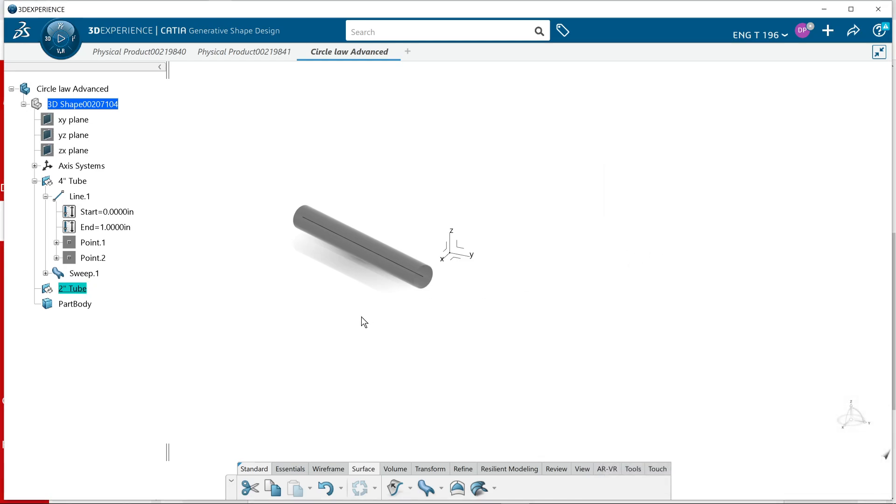
Begin a Point-Point line in the 2" Tube set with the absolute axis system's XY plane as its support
middle_click_drag(380, 378, 310, 392)
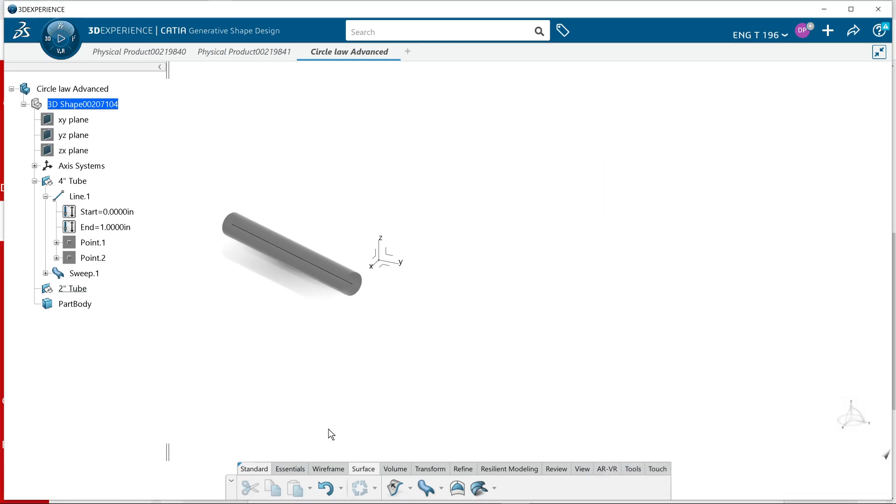
left_click(337, 468)
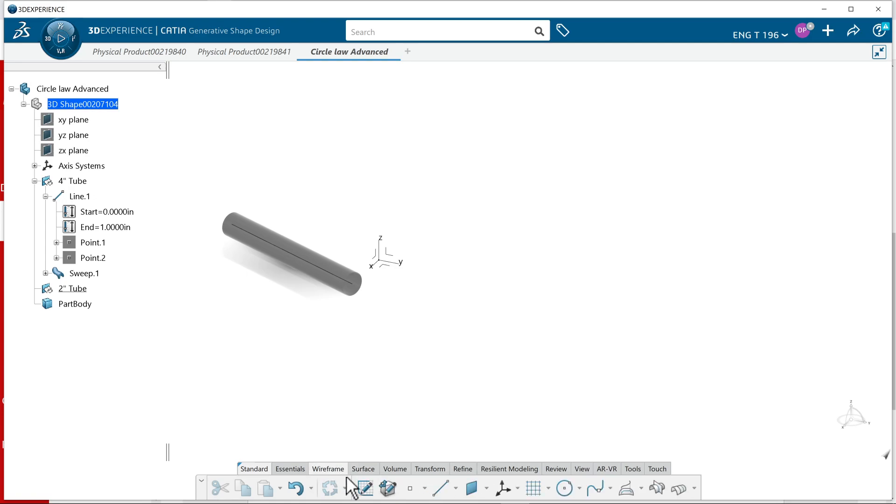
left_click(441, 490)
left_click(806, 272)
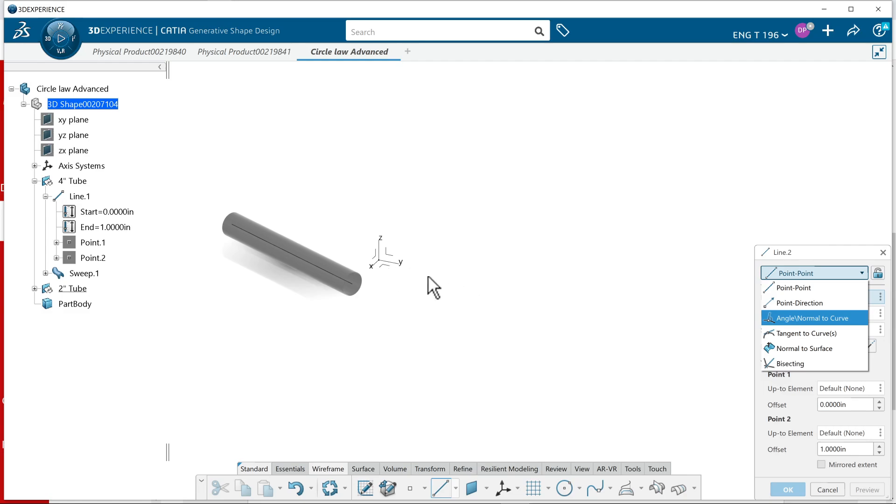
left_click(774, 289)
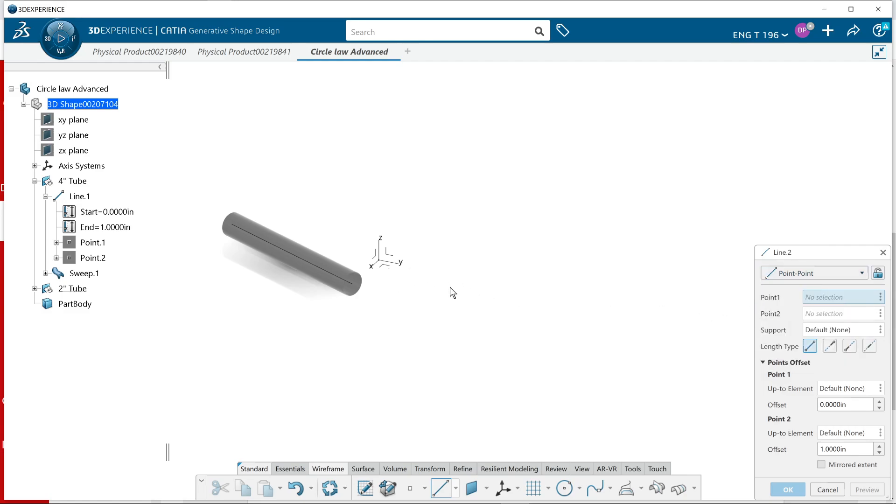
left_click(383, 270)
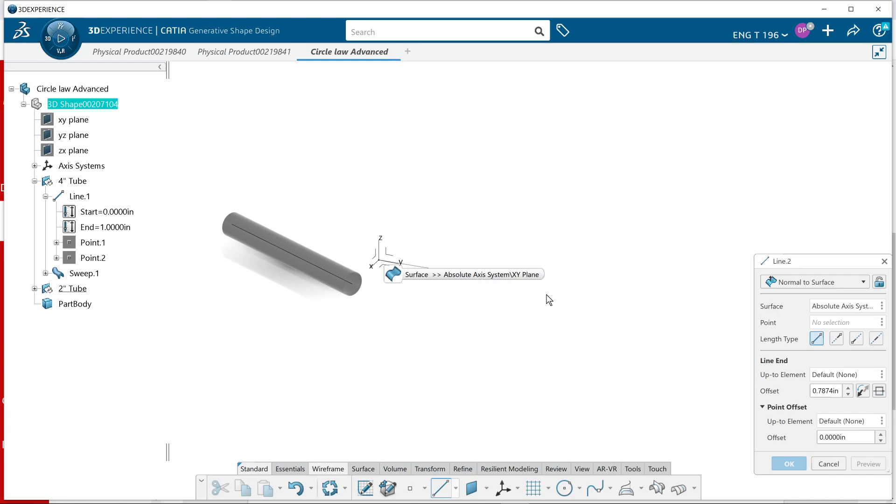
left_click(782, 288)
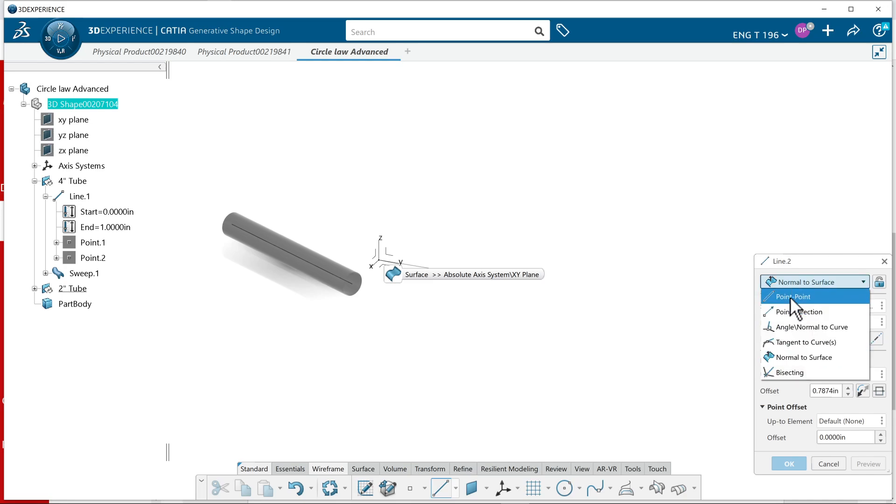
left_click(793, 297)
Create the line's first point on the xy plane at about H -3.63 in, V 26.80 in
right_click(819, 298)
mouse_move(819, 301)
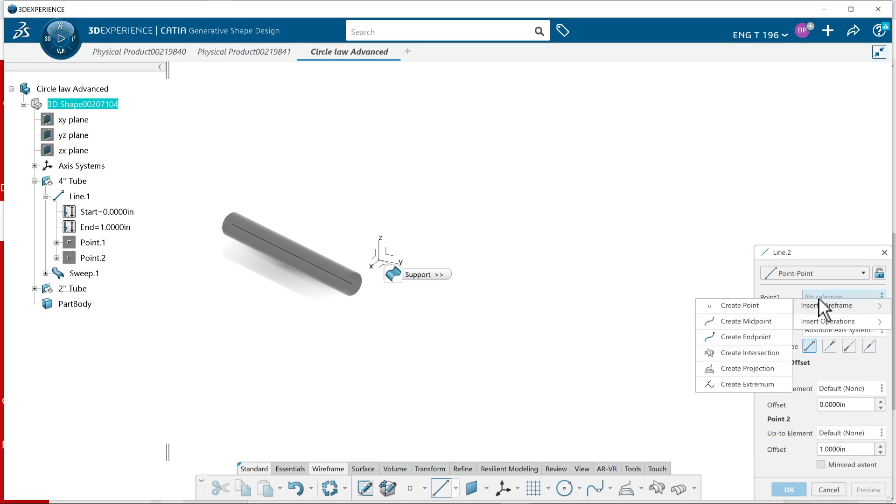
left_click(769, 306)
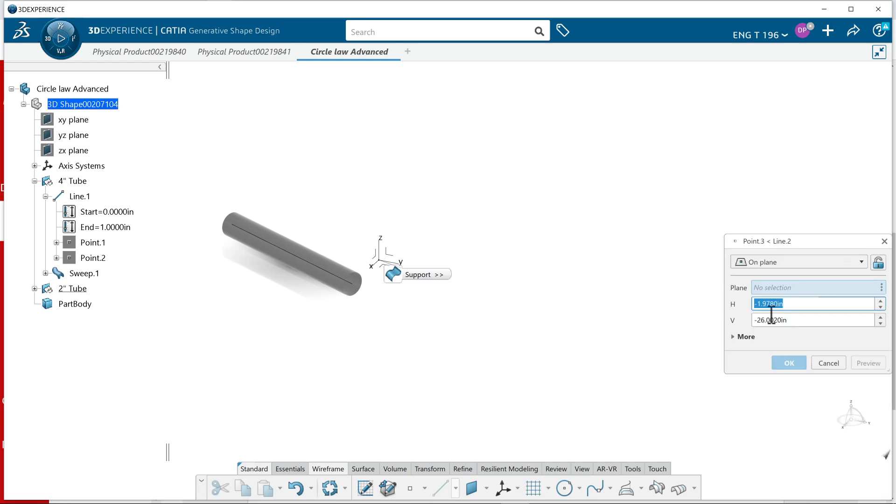
left_click(389, 270)
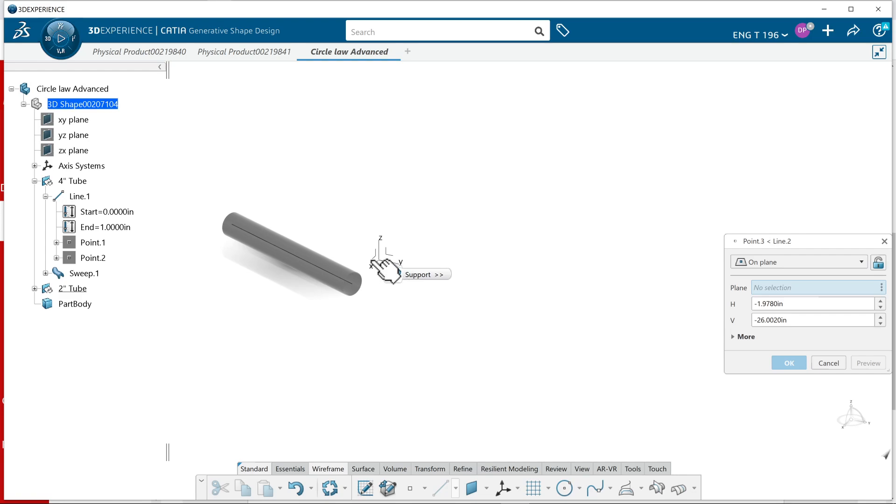
left_click(75, 121)
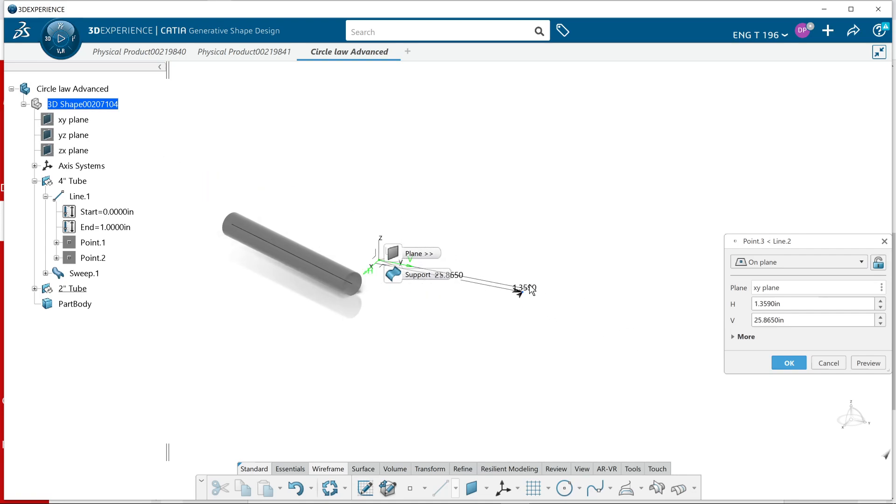
left_click(541, 282)
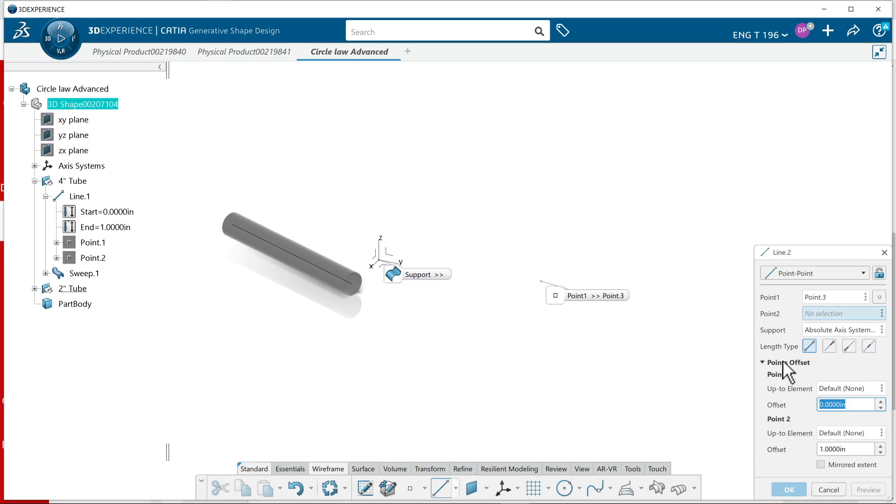
Create the line's second point on the xy plane, well beyond the first in the negative H direction, and accept the line
right_click(813, 313)
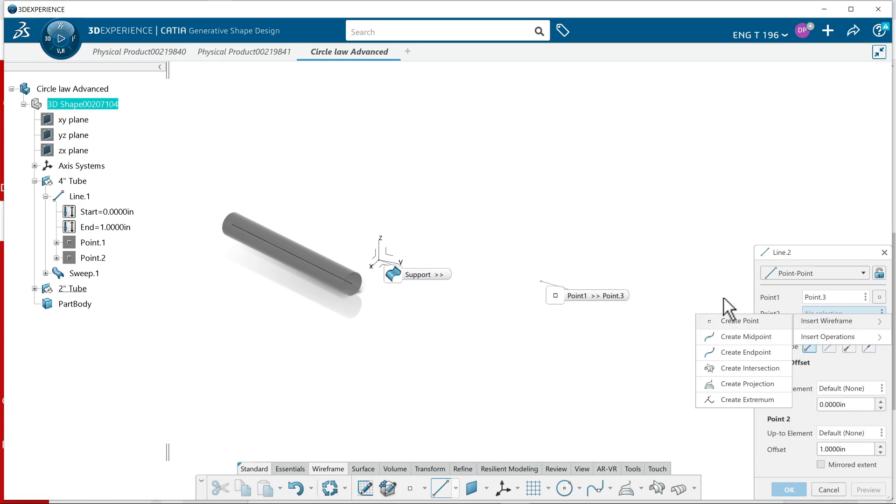
left_click(734, 320)
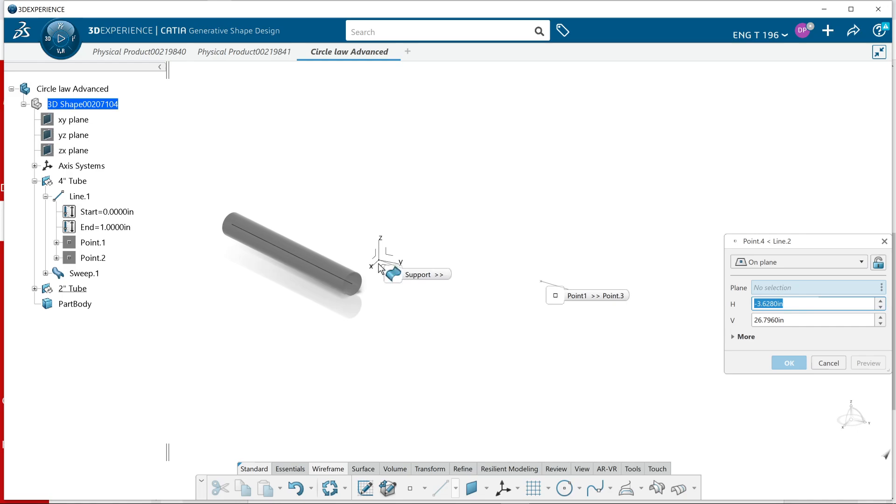
middle_click_drag(384, 332, 386, 295)
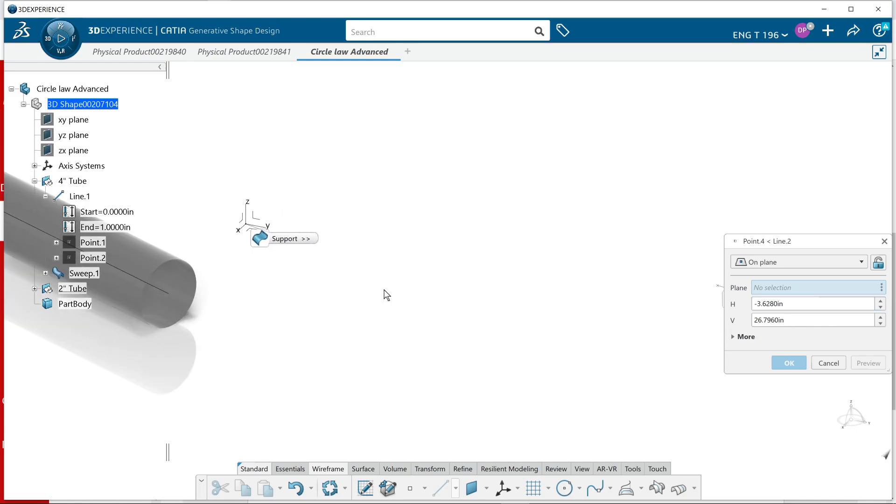
middle_click_drag(258, 320, 277, 269)
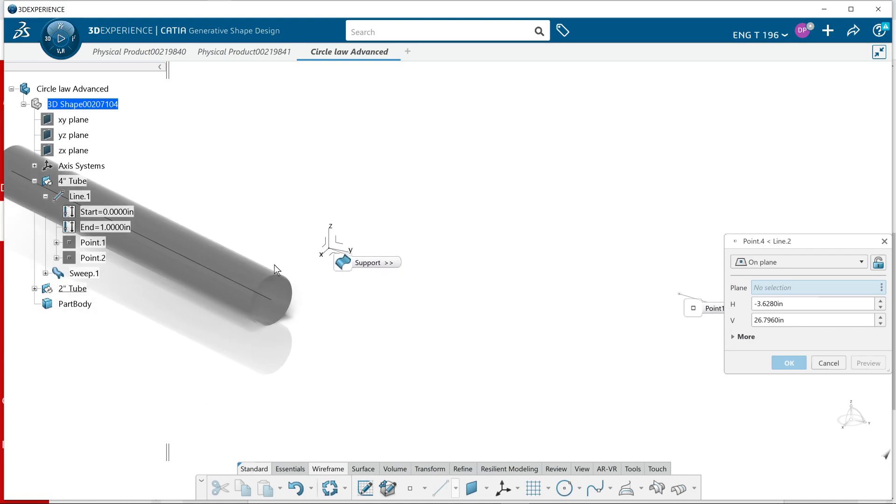
left_click(73, 119)
middle_click_drag(570, 292, 365, 308)
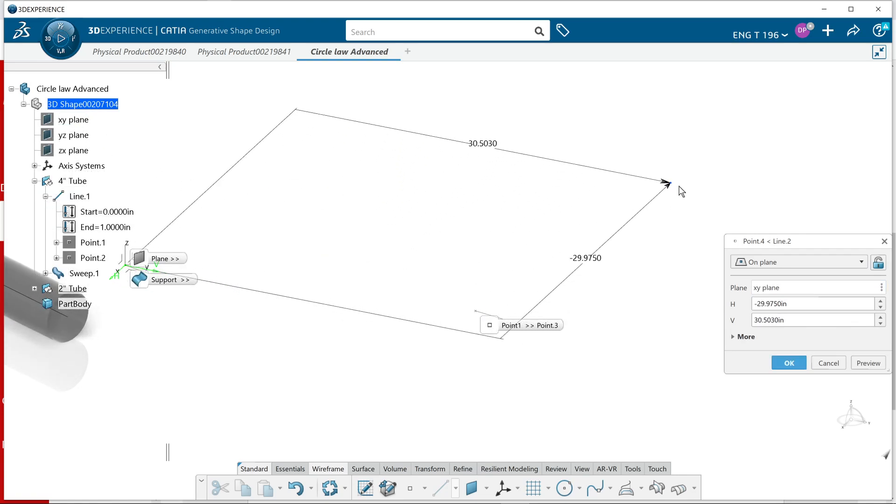
left_click(660, 197)
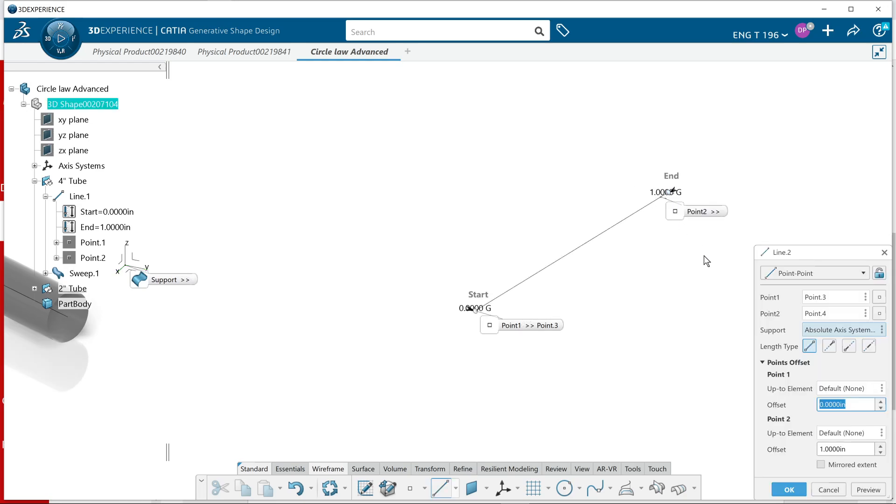
mouse_move(788, 499)
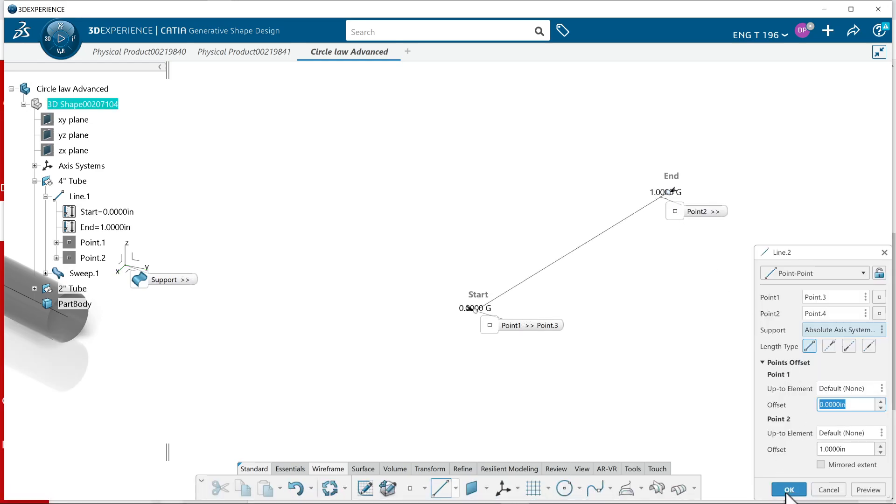
Sweep a circle of 1 in radius with Center and radius, using the new line as both center curve and spine
middle_click_drag(559, 382, 644, 394)
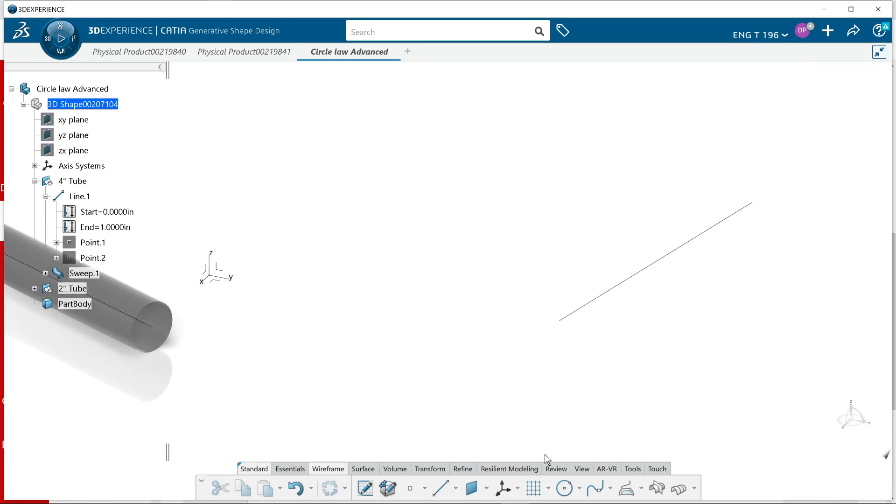
left_click(370, 469)
left_click(425, 487)
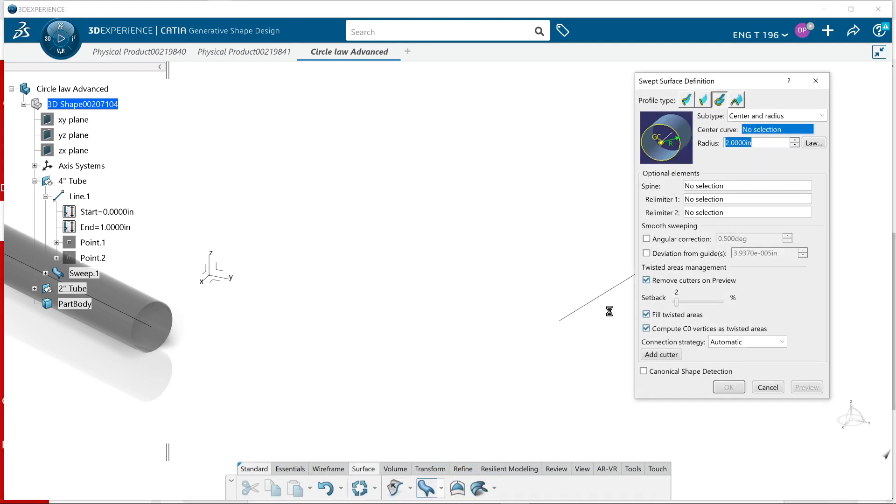
left_click(617, 289)
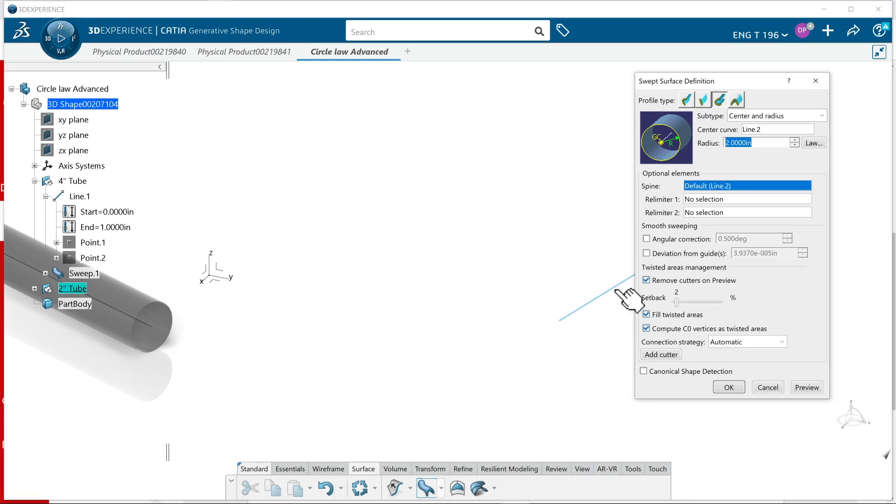
left_click(619, 290)
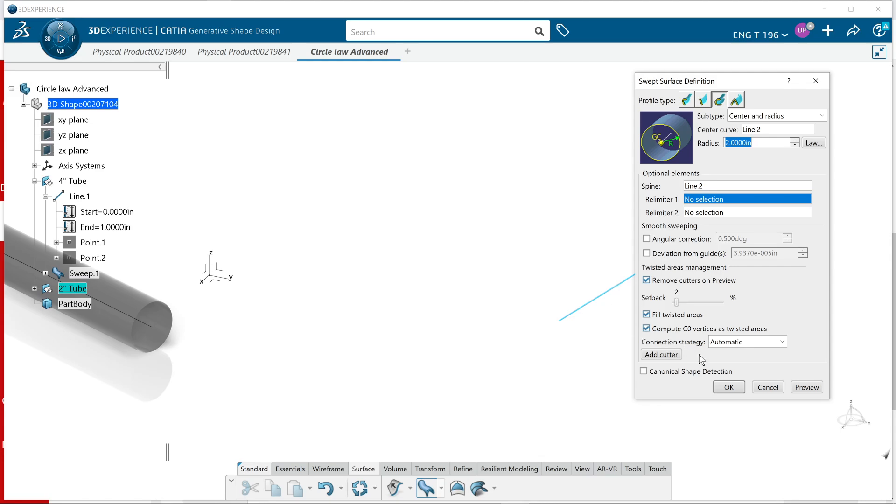
type("1")
left_click(806, 388)
left_click(728, 387)
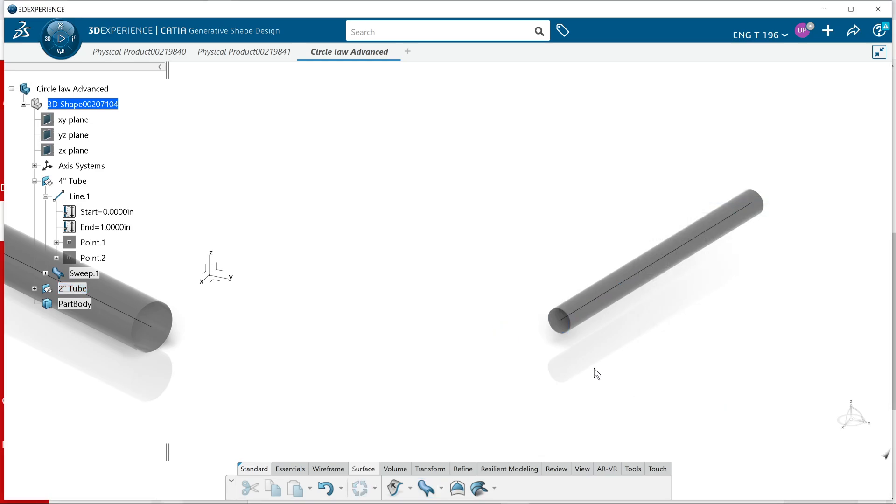
Switch to the browser to review the transition tube's picture and objectives in the assignment, and return to CATIA
middle_click_drag(594, 372, 568, 374)
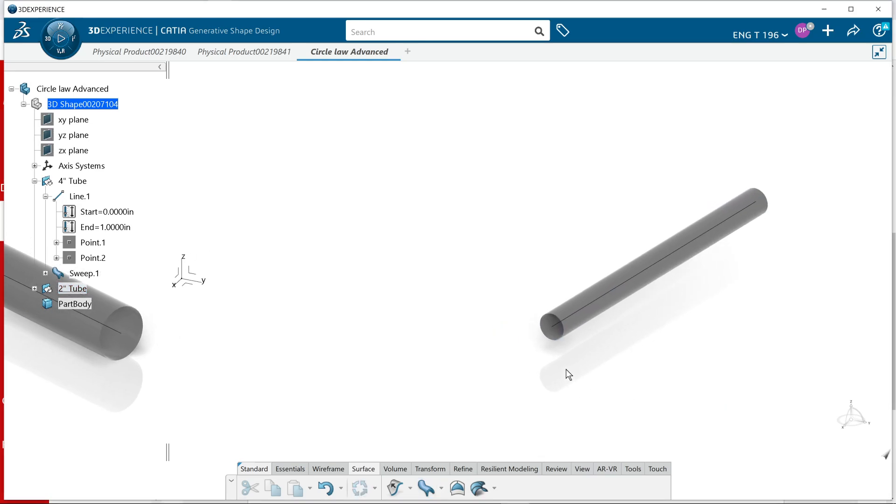
key("alt+Tab")
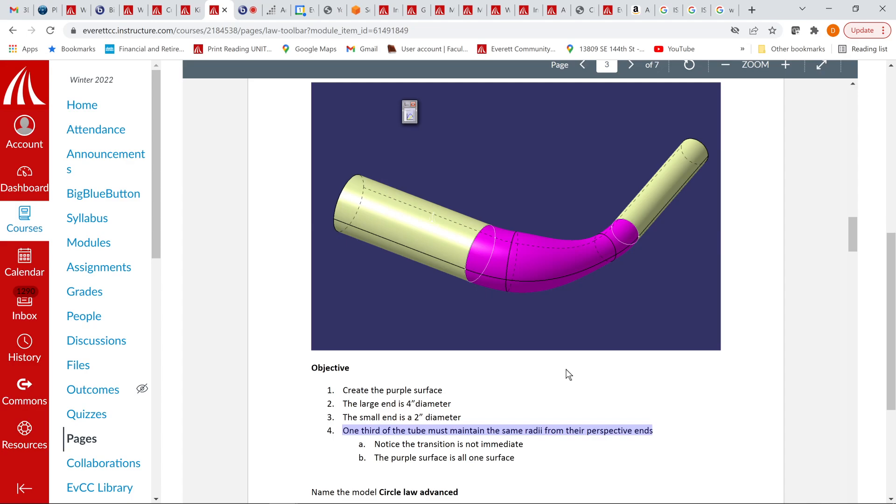
key("alt+Tab")
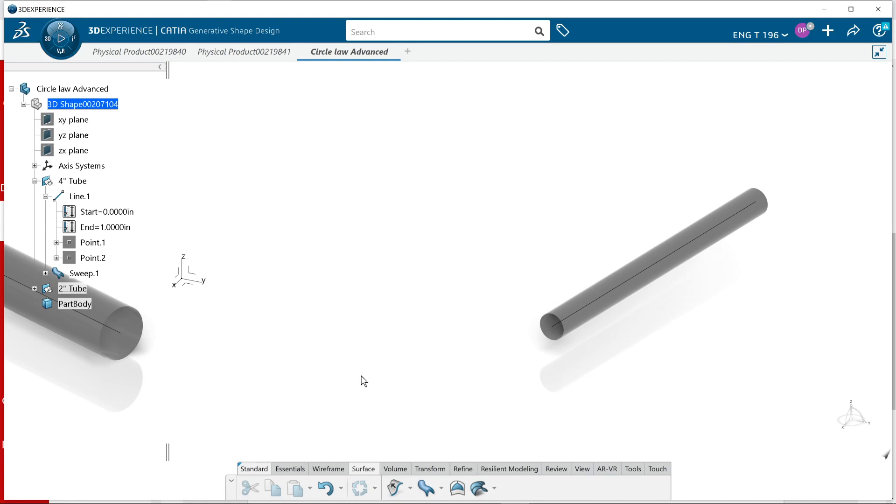
Collapse the 4" Tube geometrical set in the model tree and clear the selection
middle_click_drag(360, 339, 447, 327)
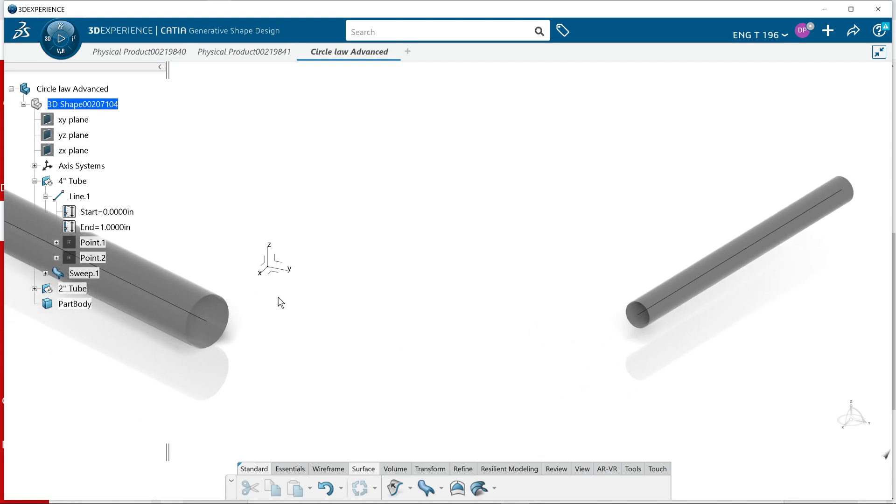
left_click(65, 183)
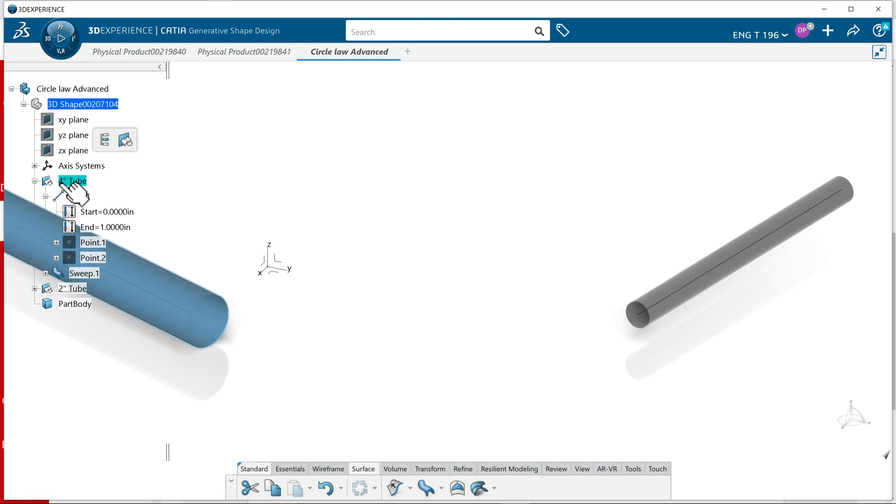
left_click(35, 181)
left_click(164, 213)
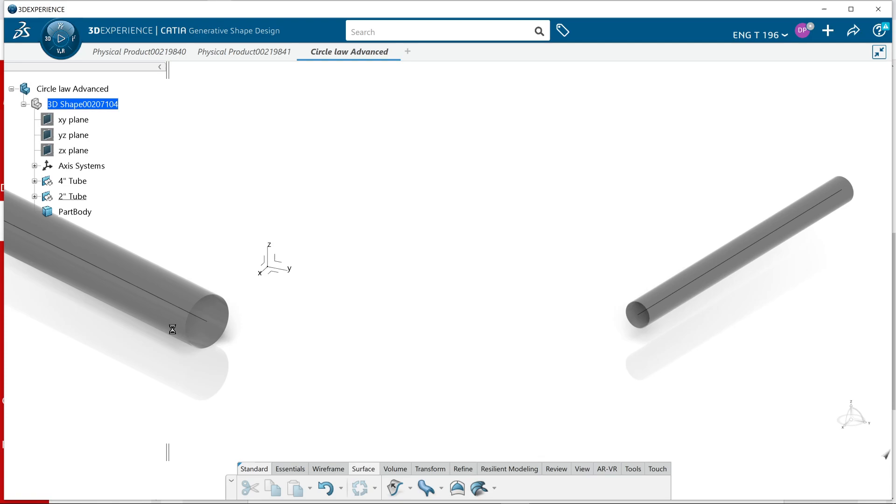
middle_click_drag(175, 362, 169, 385)
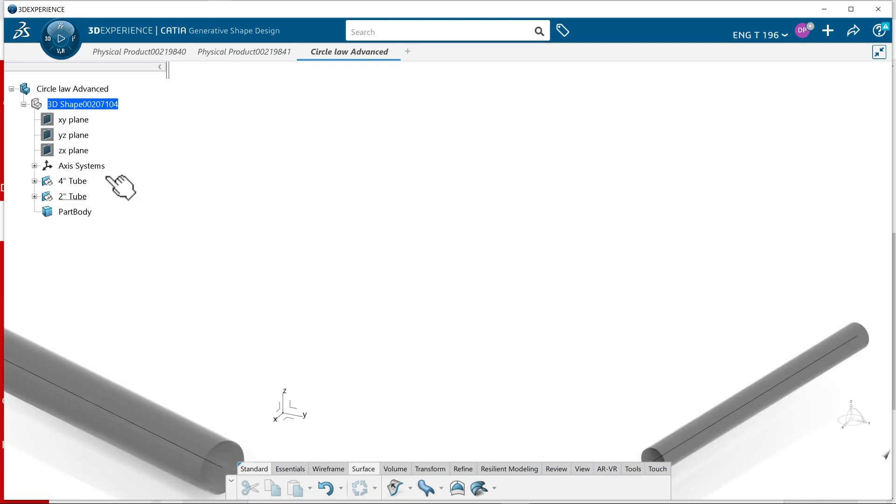
Insert a new geometrical set under the 3D shape and rename it Transition Tube
middle_click_drag(247, 343, 251, 281)
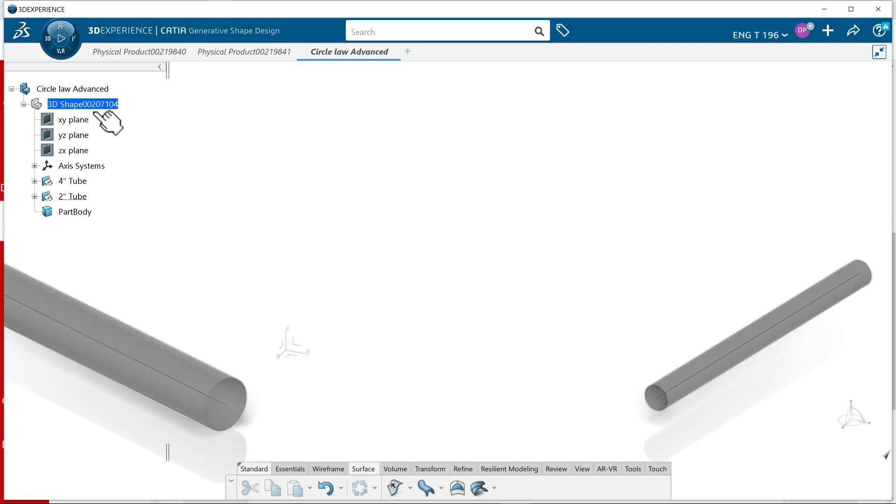
left_click(97, 111)
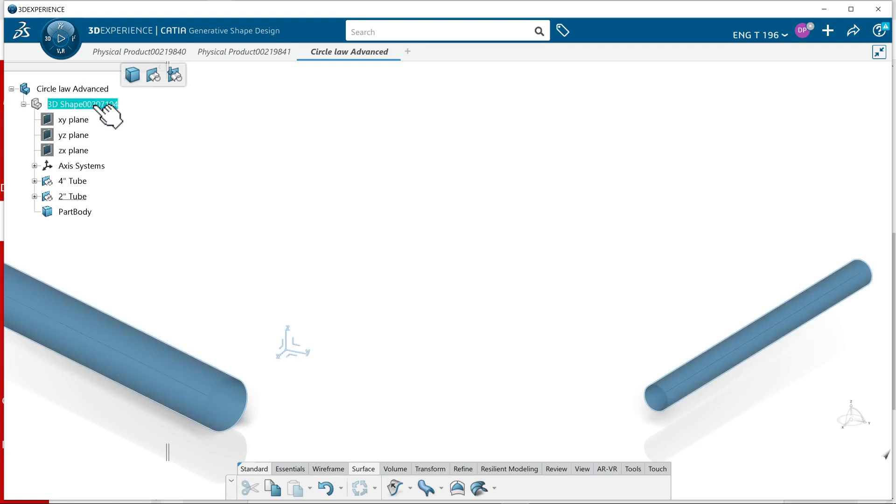
left_click(150, 74)
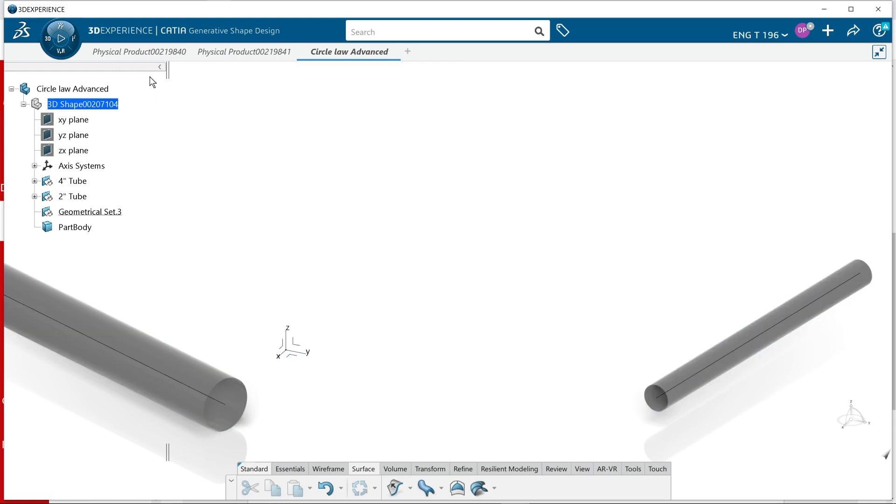
right_click(109, 214)
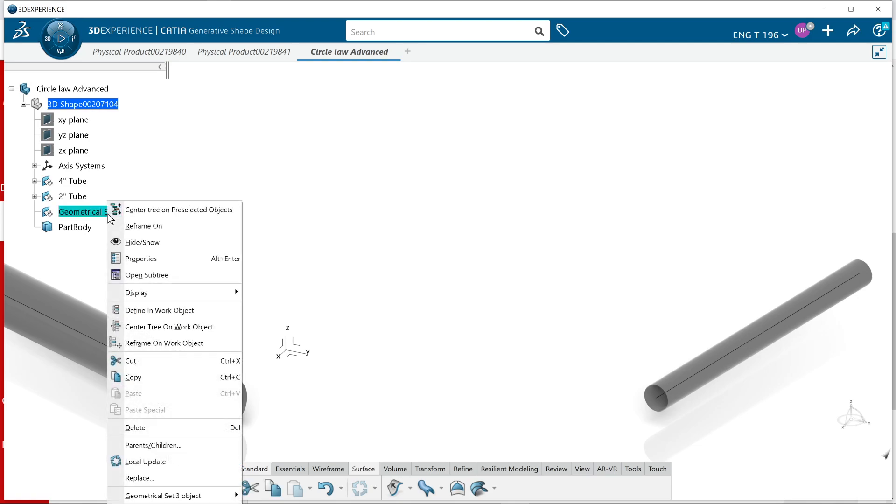
left_click(134, 260)
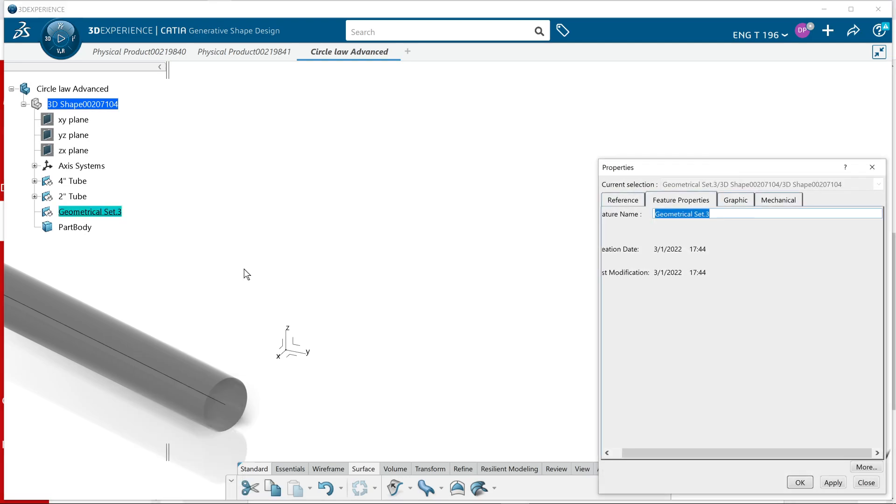
type("Tra")
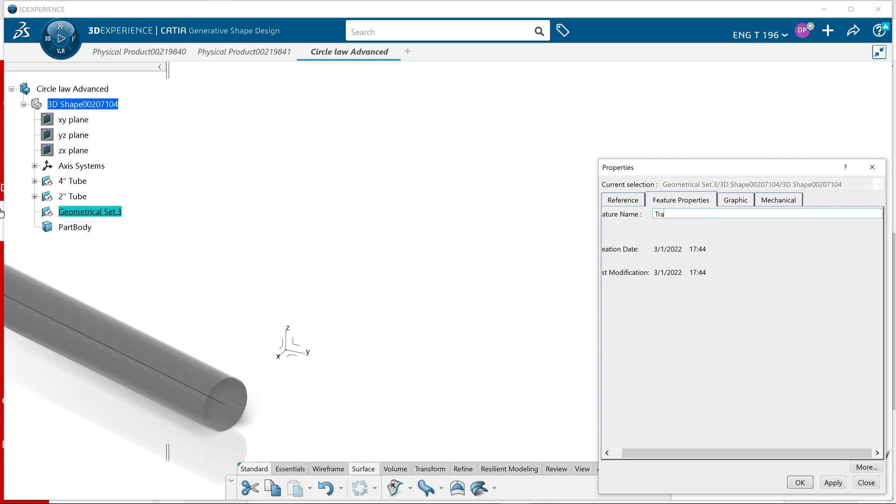
type("nsition Tube")
key("Return")
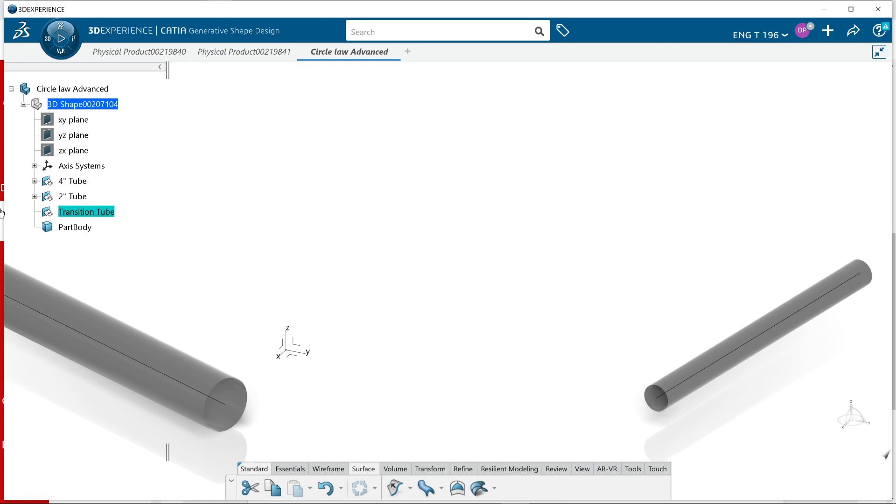
middle_click_drag(490, 310, 478, 266)
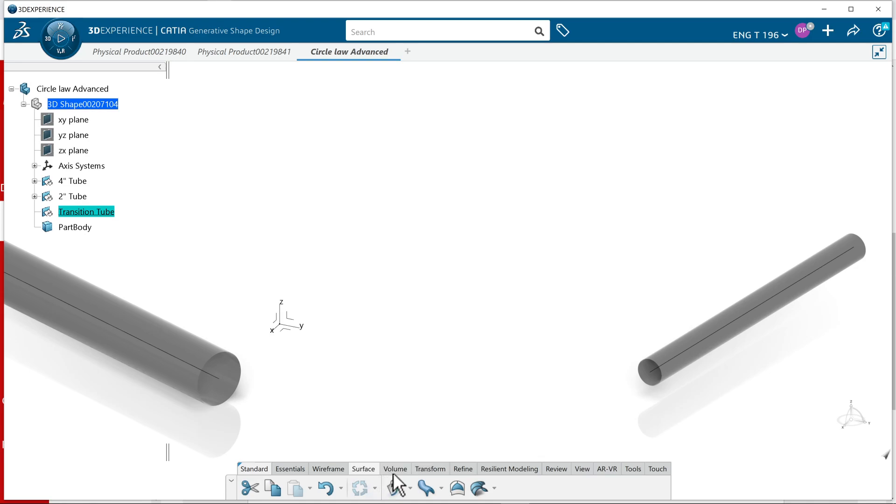
left_click(335, 468)
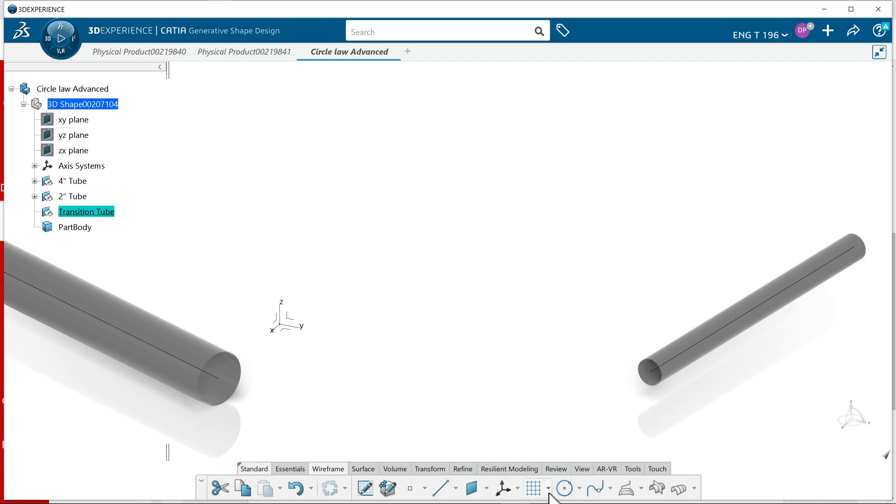
left_click(579, 488)
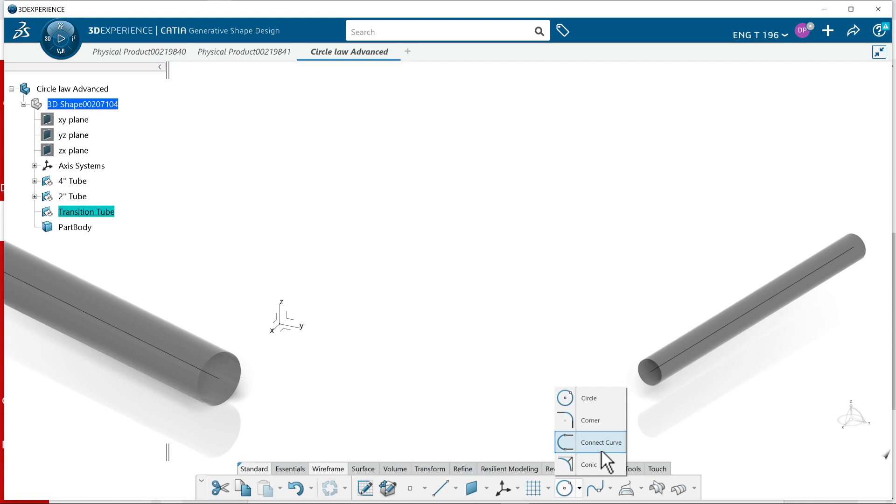
left_click(601, 443)
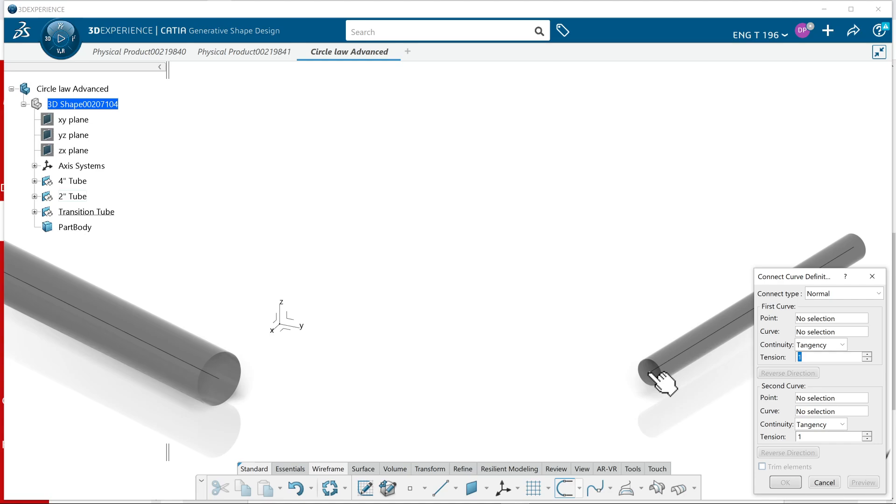
left_click(228, 386)
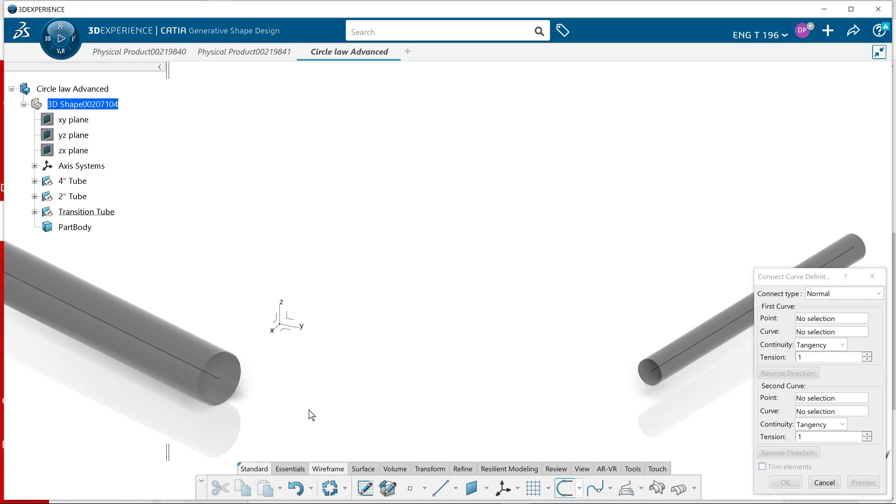
left_click(220, 380)
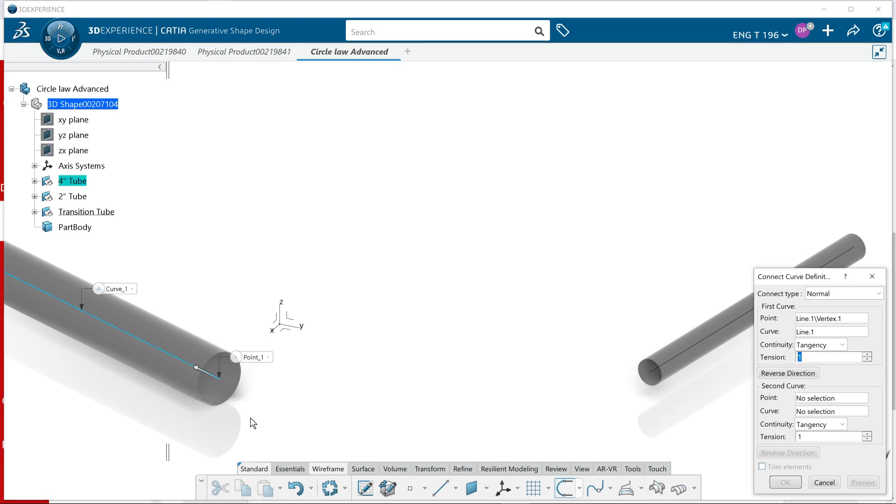
left_click(656, 377)
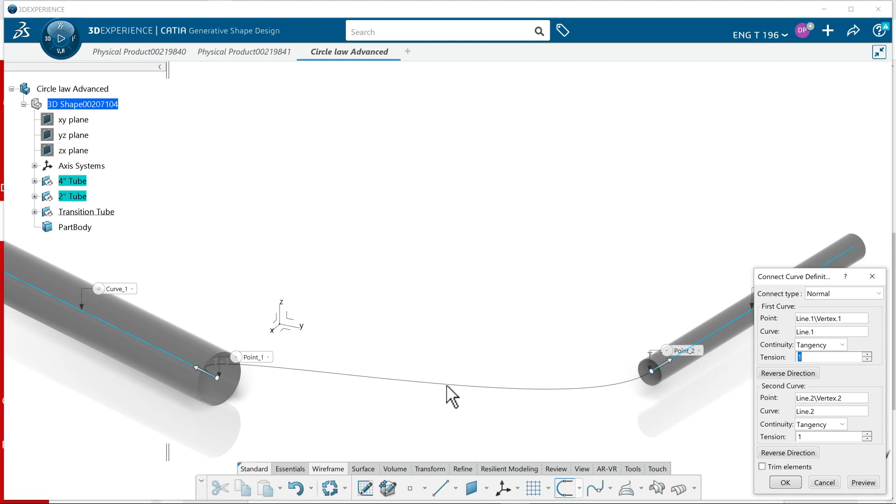
left_click(779, 452)
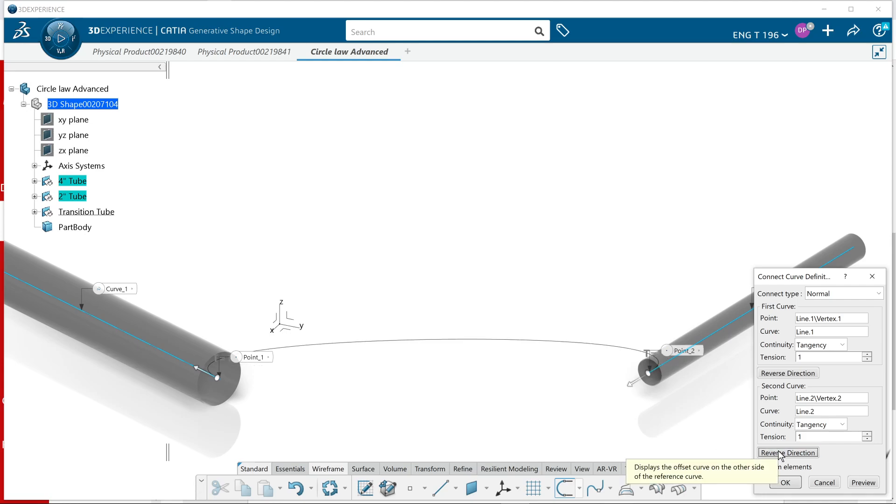
left_click(800, 373)
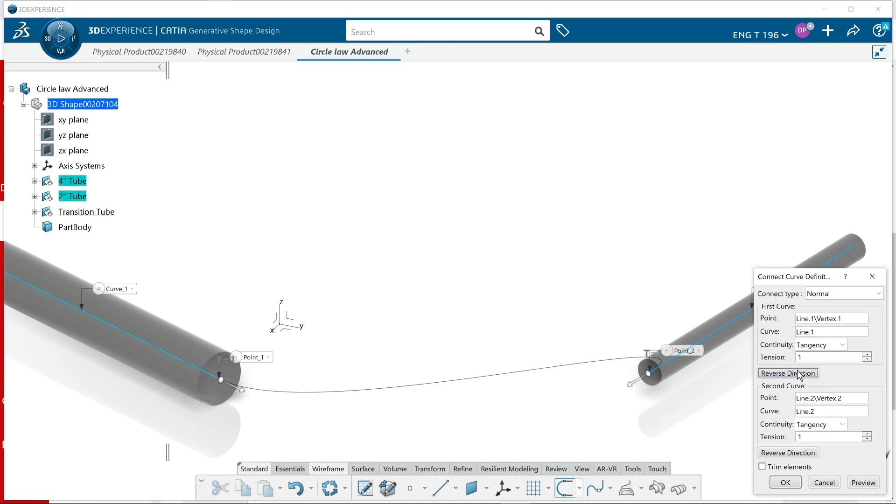
left_click(789, 453)
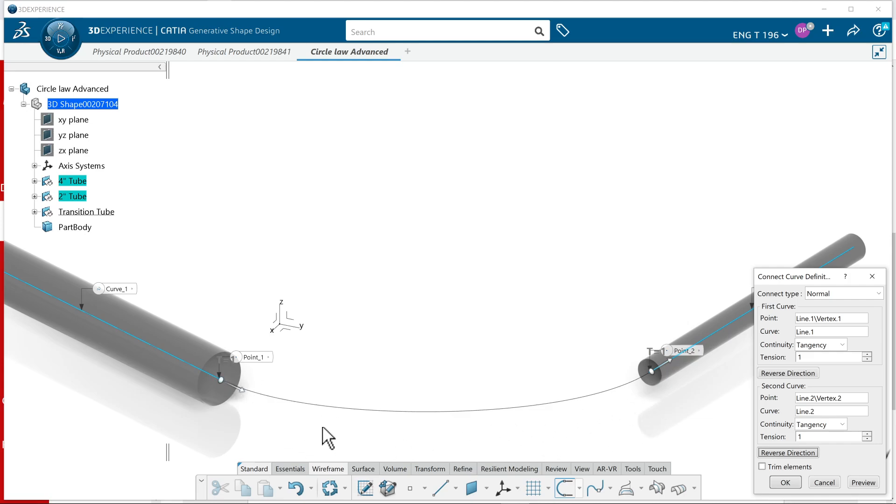
middle_click_drag(620, 386, 596, 366)
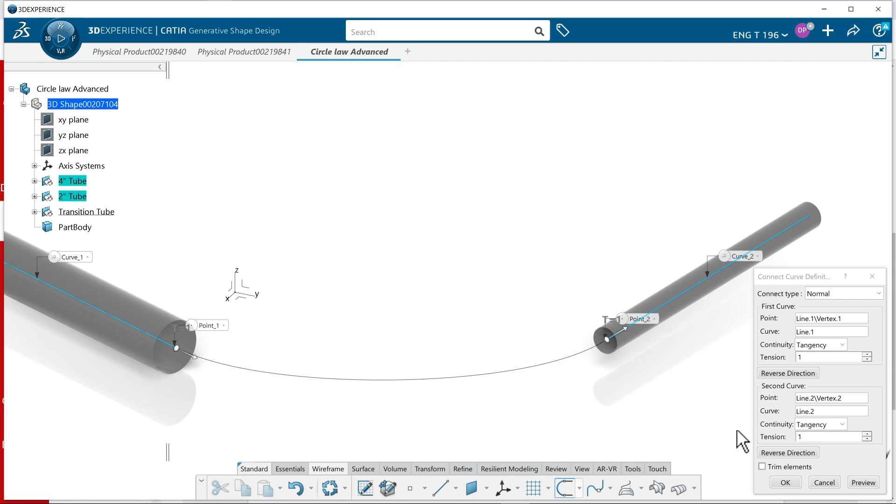
left_click(838, 487)
Create a connect curve between the facing end vertices of the 4" and 2" tubes' center lines, reversing the first curve's direction
middle_click_drag(537, 432, 563, 487)
left_click(564, 488)
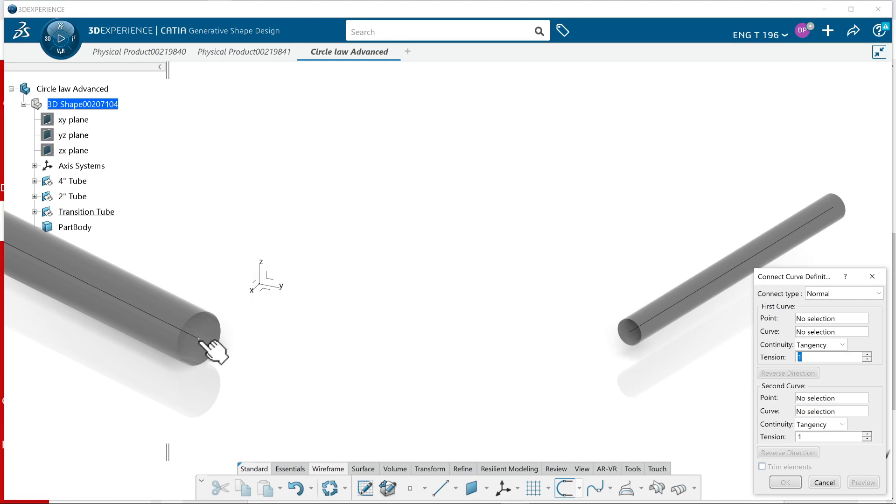
left_click(199, 339)
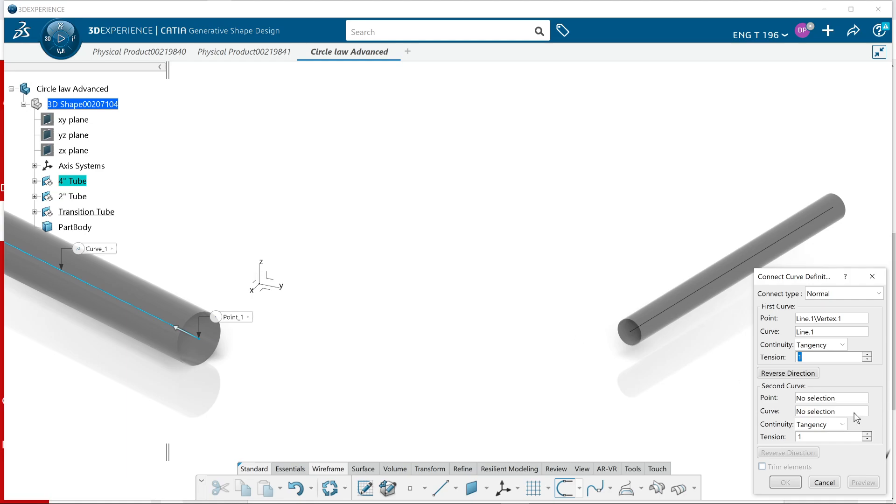
left_click(837, 397)
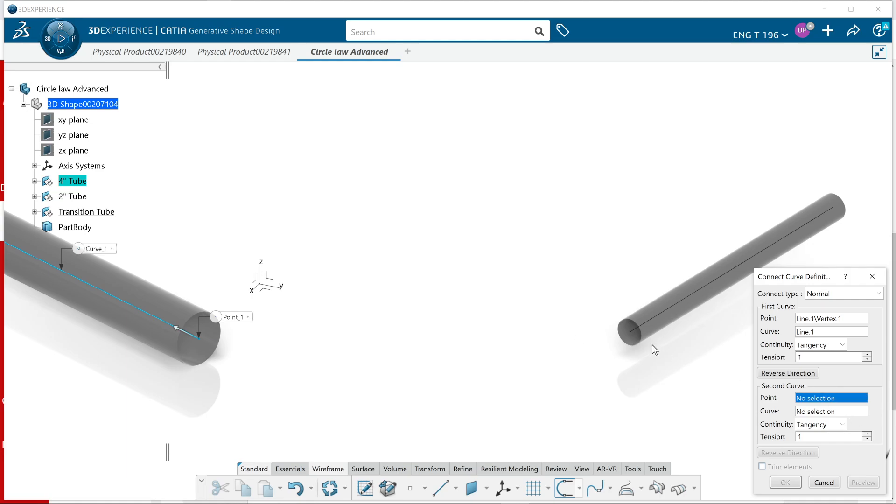
left_click(632, 331)
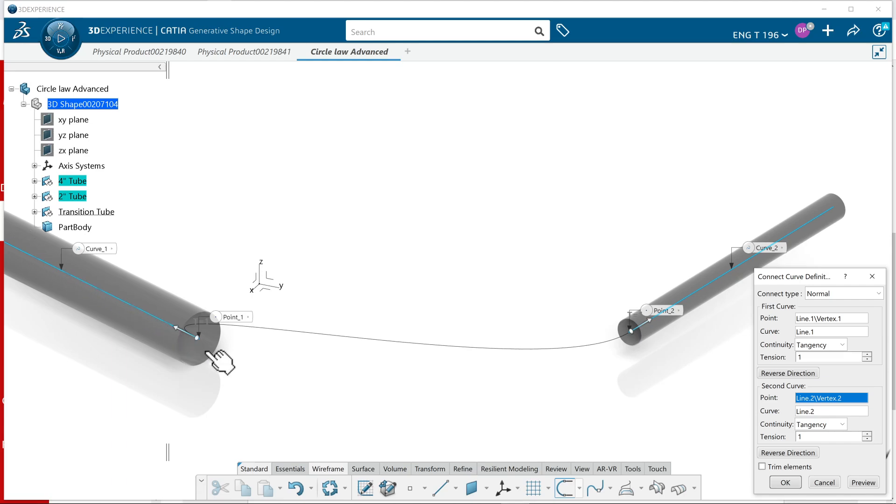
left_click(769, 373)
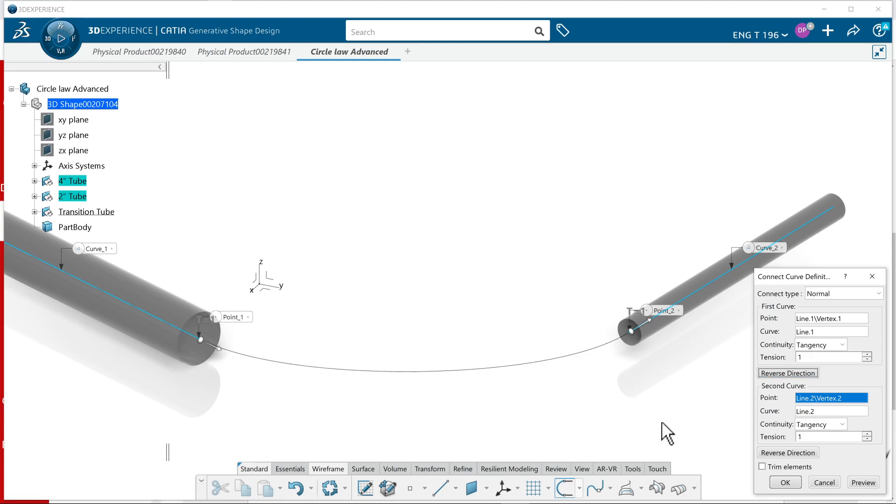
left_click(784, 482)
Start a circular sweep with the Center and radius subtype, using the connect curve as center curve, and preview it
middle_click_drag(634, 417, 633, 358)
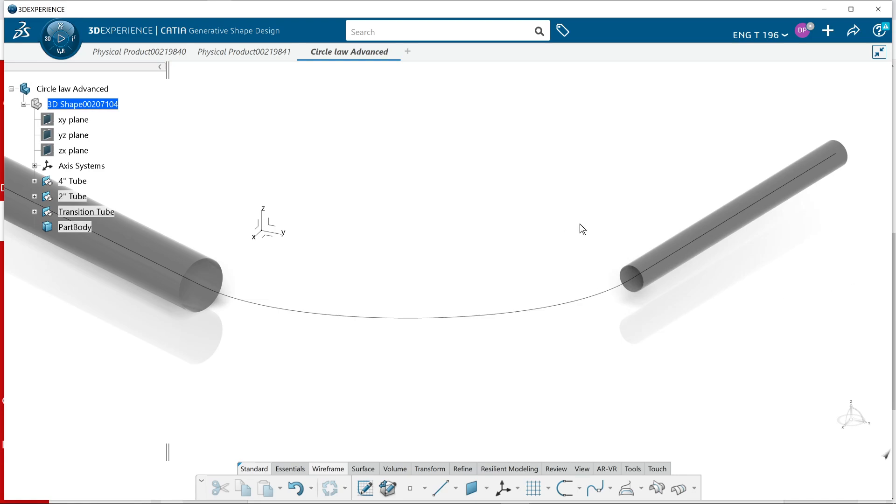
left_click(363, 470)
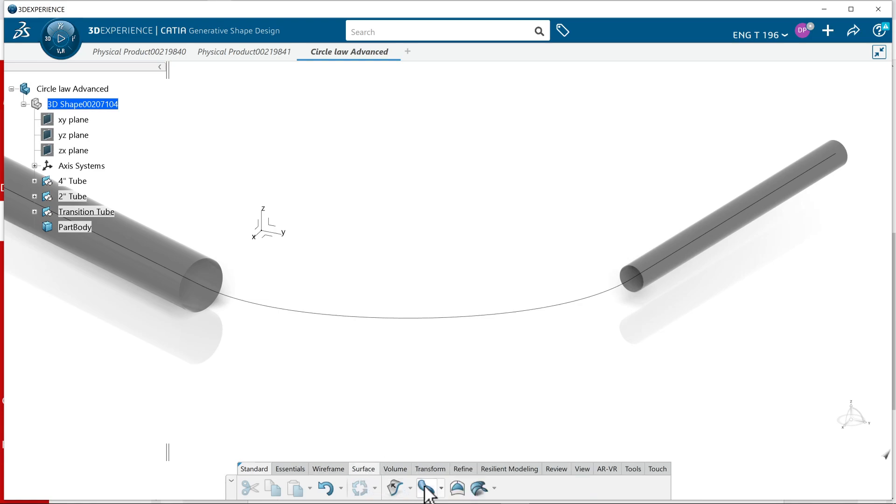
left_click(426, 487)
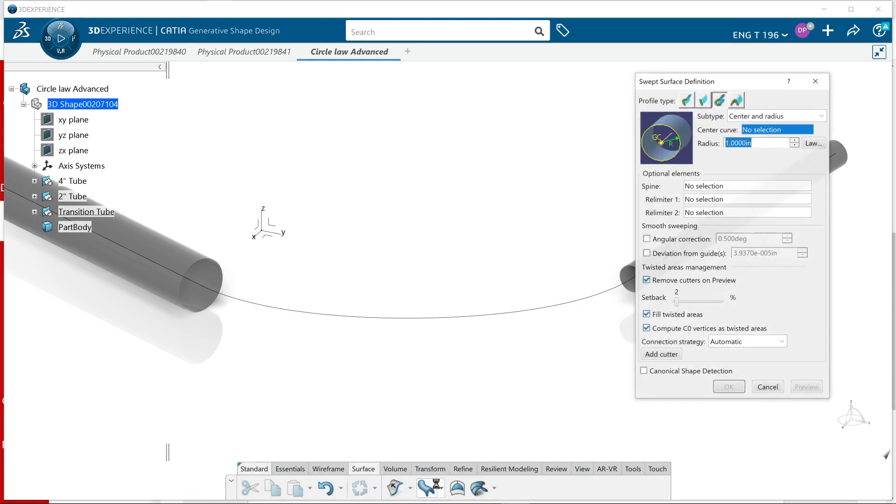
left_click(717, 103)
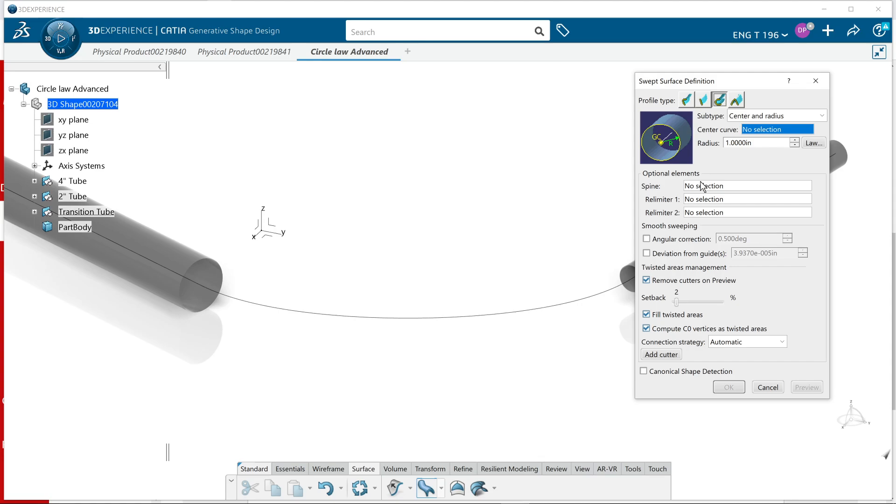
left_click(505, 317)
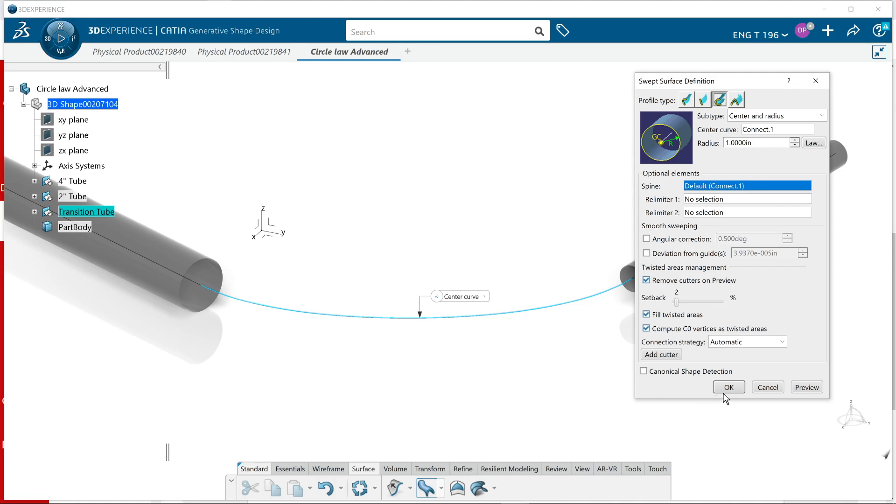
left_click(809, 389)
mouse_move(452, 384)
middle_mouse_down()
mouse_move(359, 354)
mouse_move(437, 376)
middle_mouse_up()
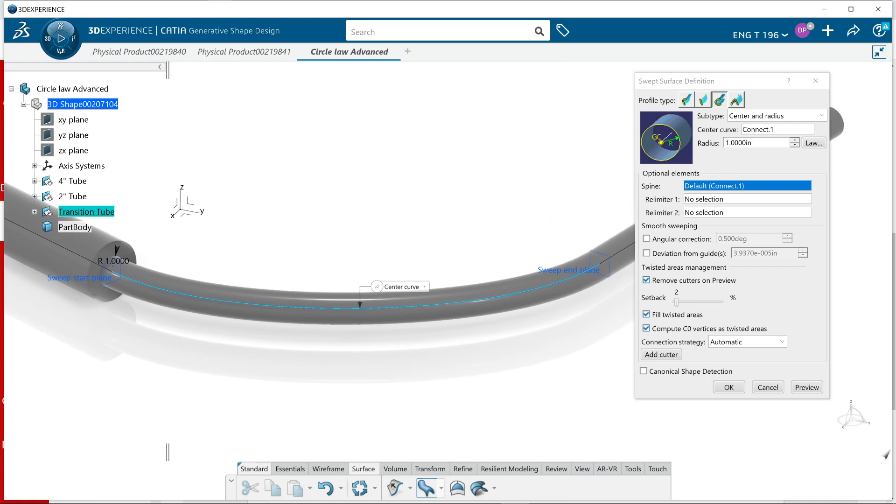
Set the sweep's radius to 2 in and preview how the surface meets the 2" tube
double_click(751, 143)
type("2")
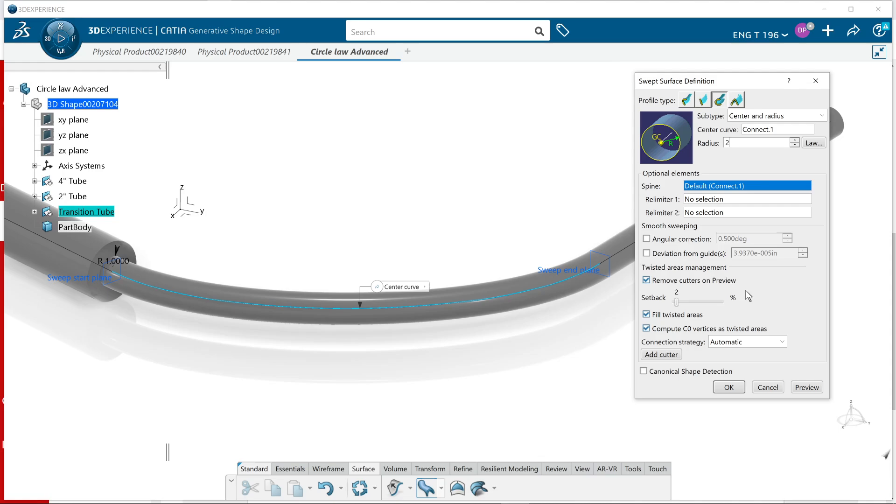
left_click(814, 393)
middle_click_drag(532, 402, 522, 328)
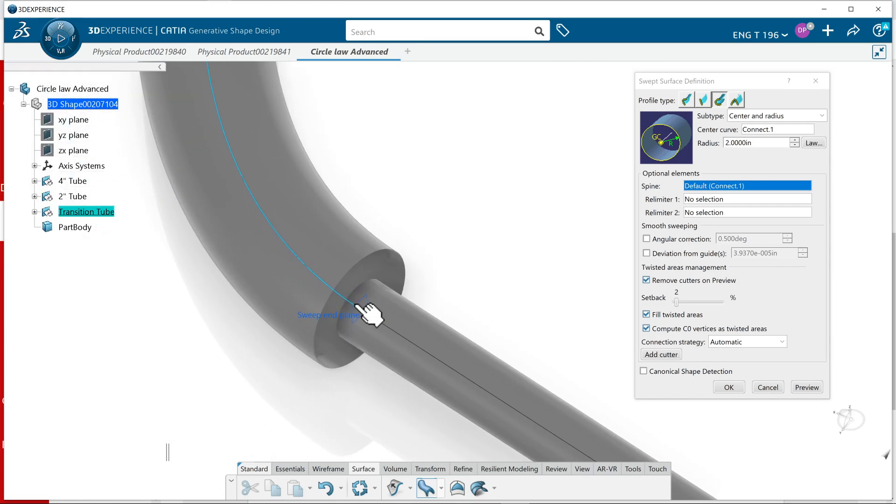
Apply a linear law to the sweep's radius with an end value of 1 in, and preview the transition between both tubes
left_click(814, 142)
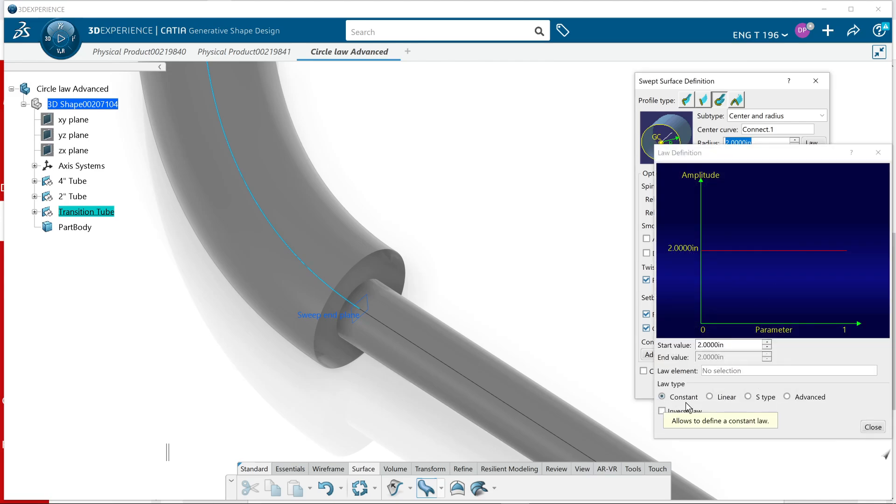
left_click(710, 397)
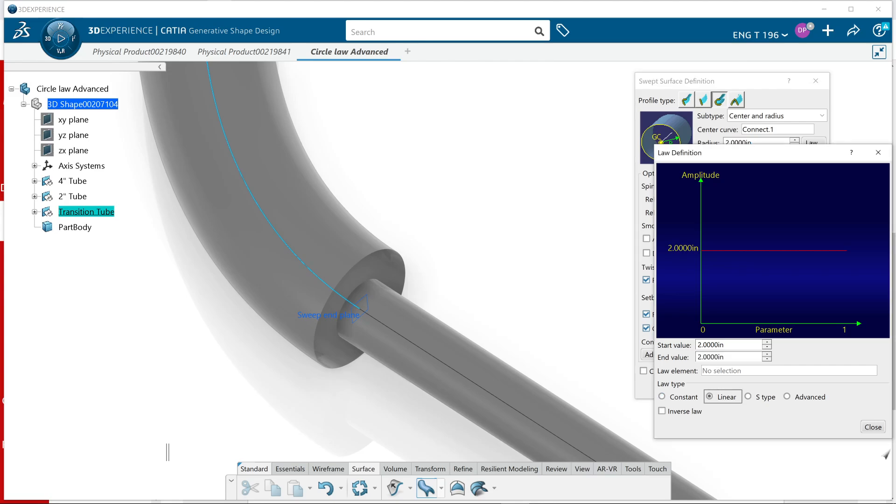
key("Tab")
type("1")
left_click(872, 427)
left_click(806, 387)
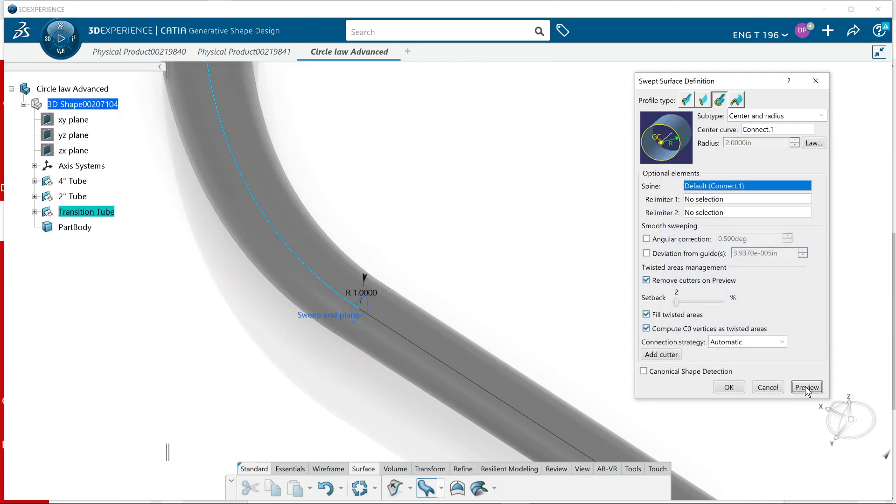
middle_click_drag(271, 349, 282, 418)
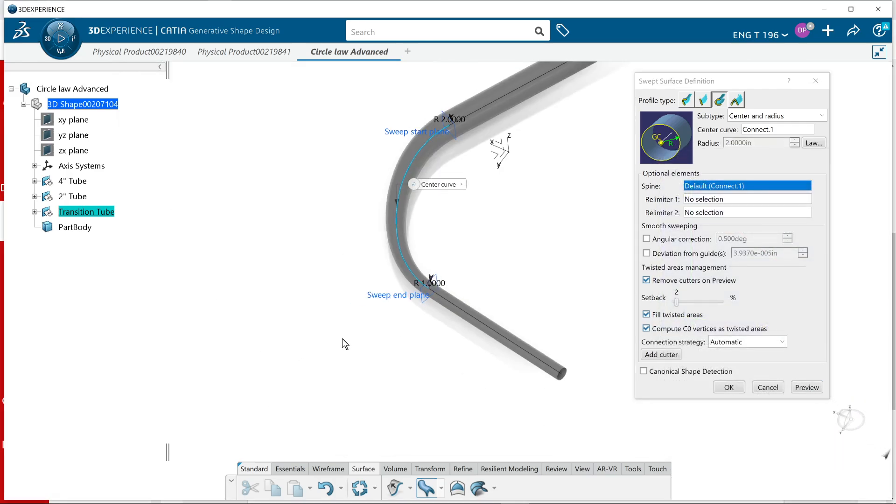
middle_click_drag(216, 248, 432, 380)
scroll(308, 315, "up", 3)
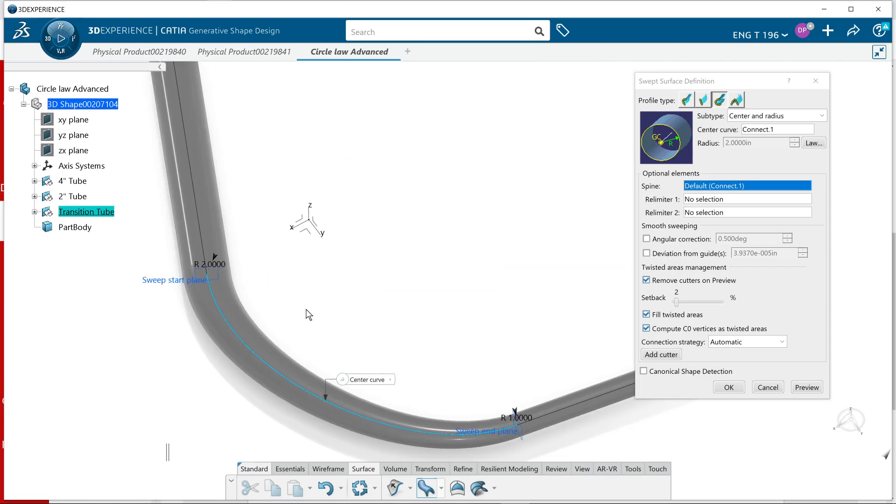
Review the linear radius law from 2 in to 1 in and complete the circular sweep
middle_click_drag(207, 432, 329, 398)
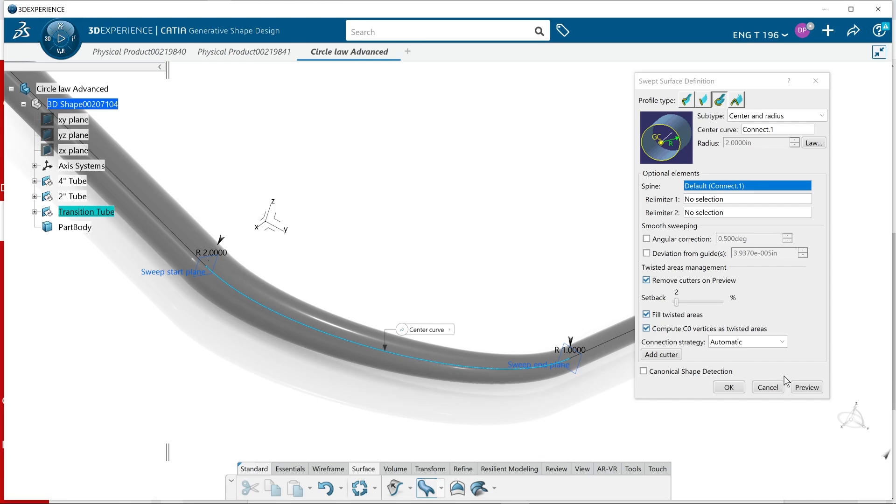
left_click(813, 143)
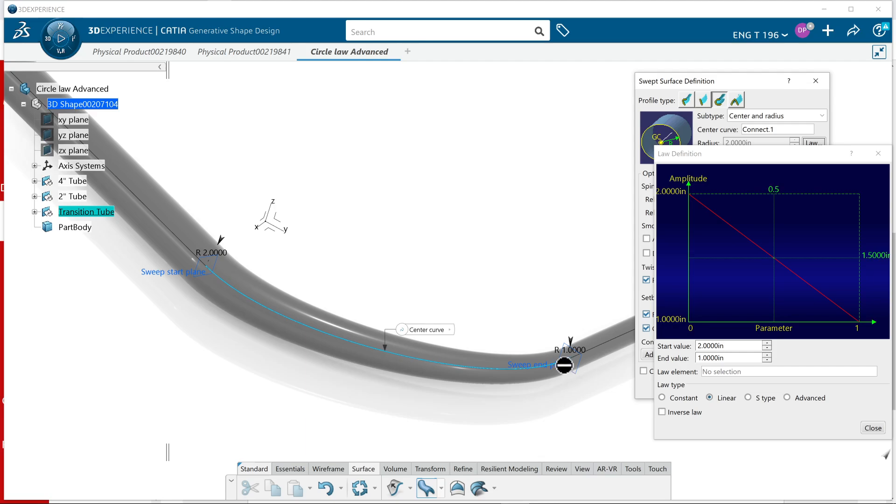
left_click(873, 427)
left_click(729, 387)
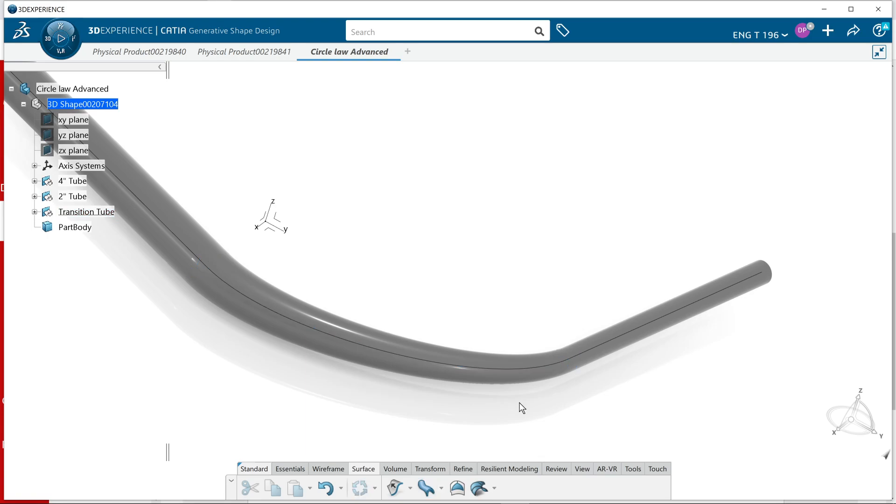
Inspect the swept transition surface from several angles where it meets the 4" and 2" tubes
middle_click_drag(254, 386, 423, 373)
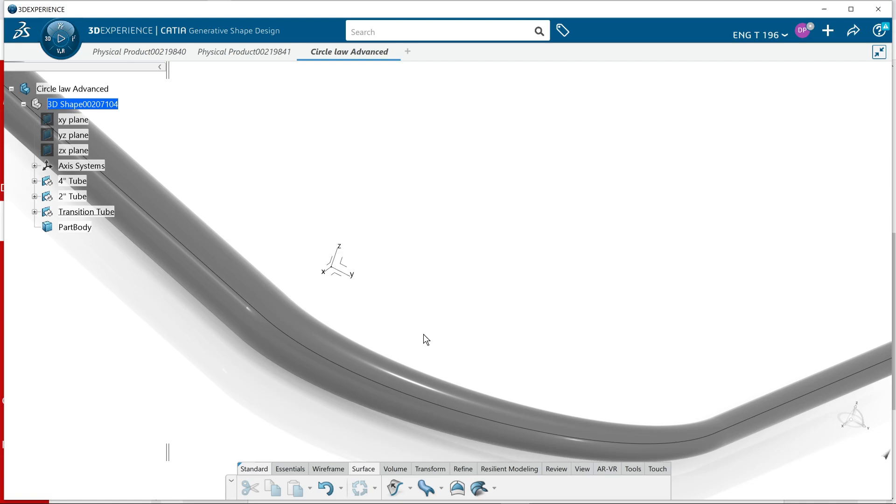
middle_click_drag(424, 334, 449, 300)
middle_click_drag(345, 394, 399, 420)
middle_click_drag(582, 444, 640, 424)
middle_click_drag(306, 378, 334, 371)
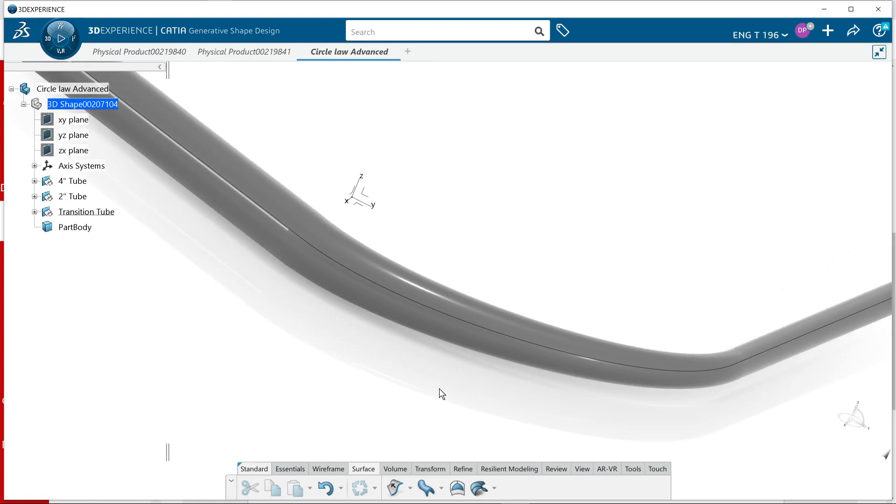
middle_click_drag(438, 390, 444, 412)
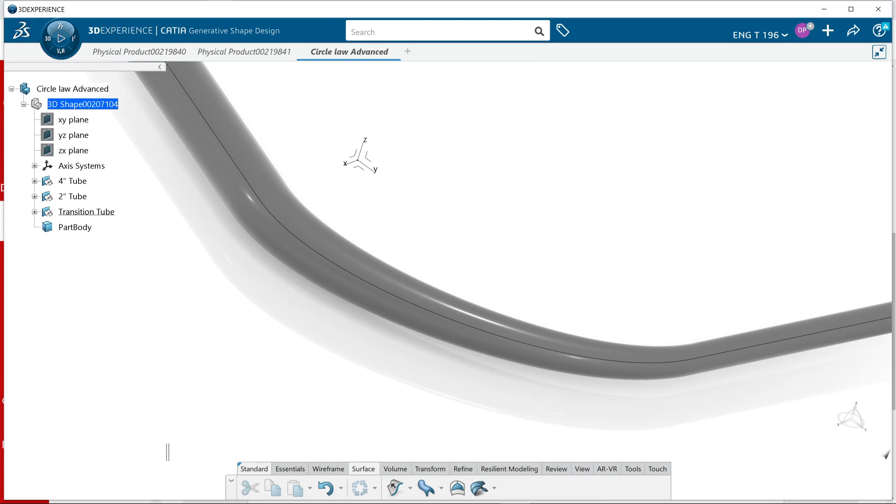
Start a Connect Checker analysis with the 4" tube, transition and 2" tube surfaces as source elements
left_click(559, 465)
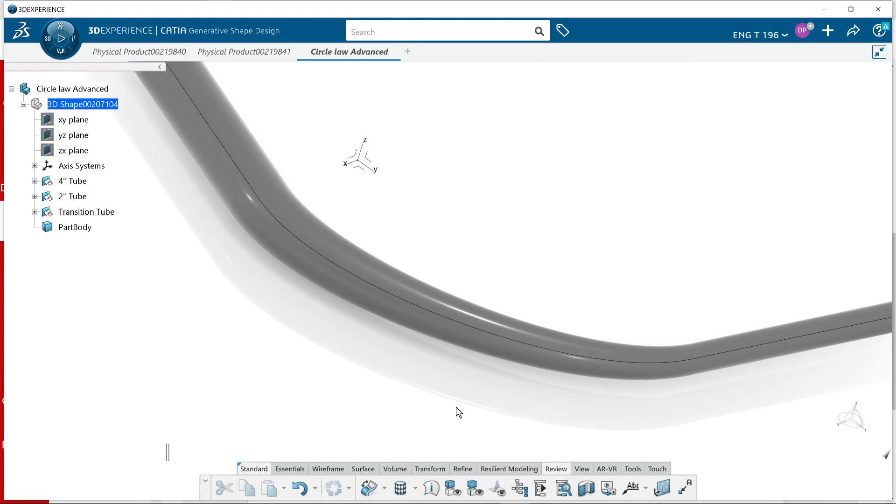
left_click(368, 488)
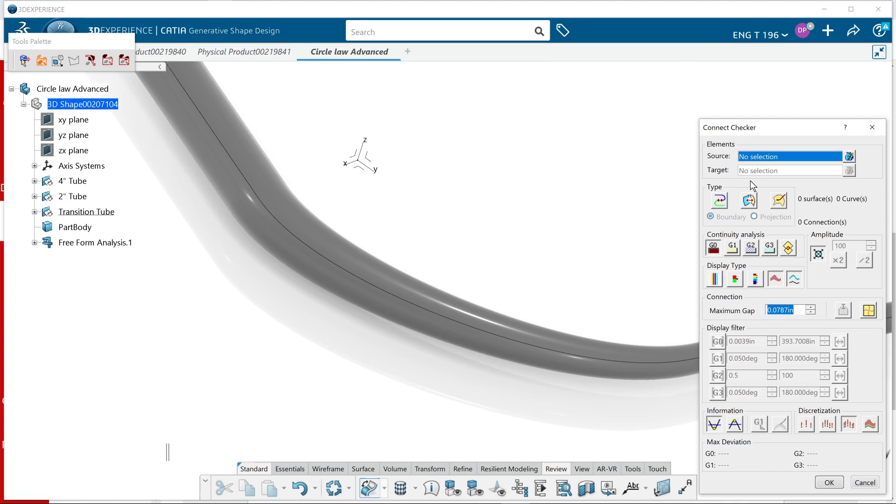
left_click(352, 257)
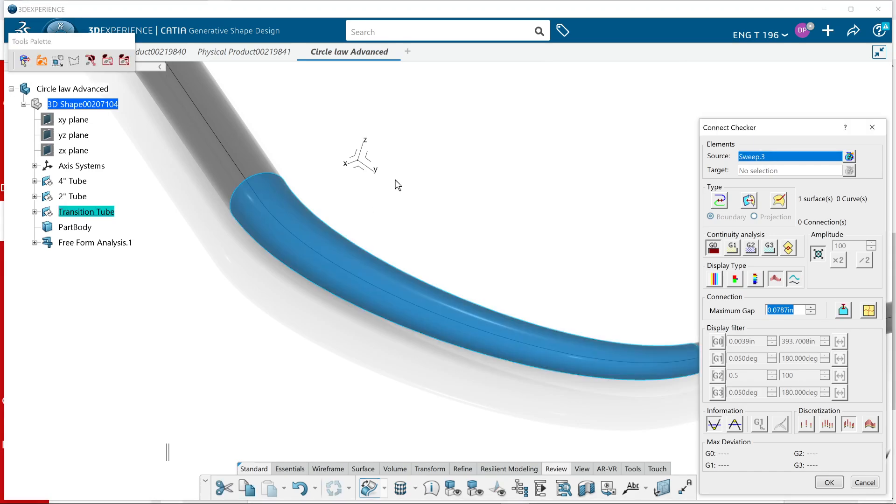
left_click(252, 155)
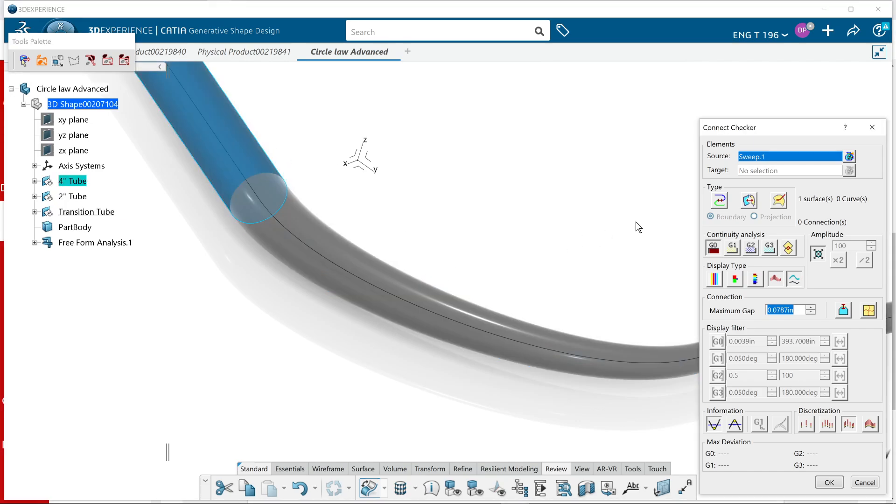
left_click(850, 157)
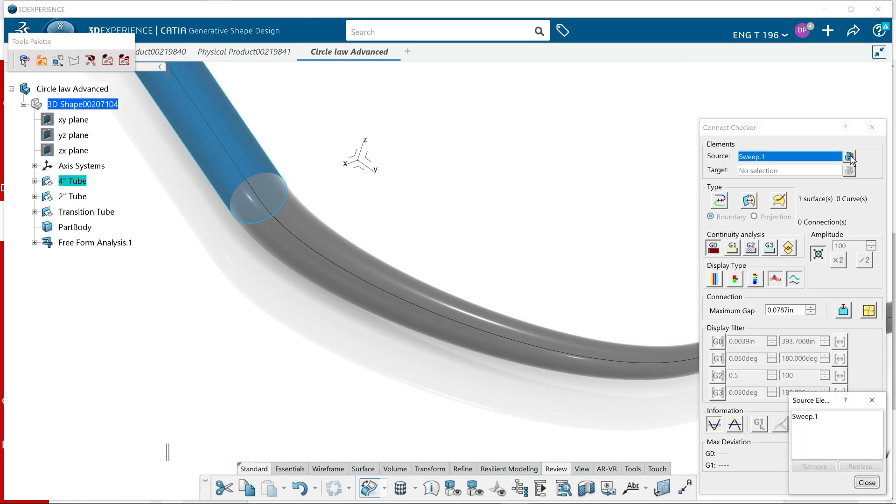
left_click(346, 285)
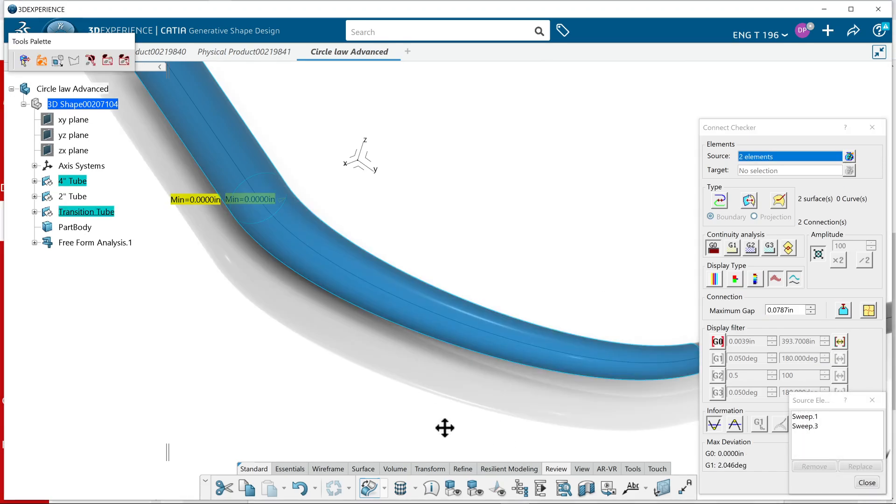
middle_click_drag(486, 360, 337, 330)
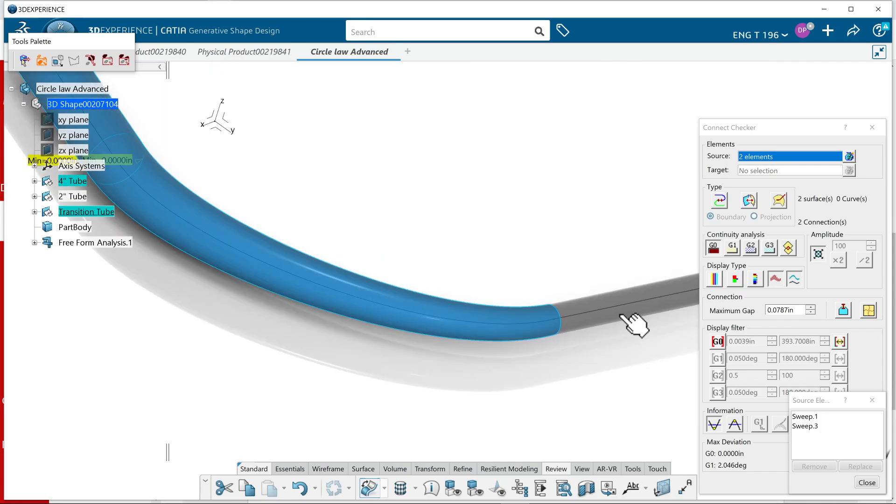
left_click(623, 321)
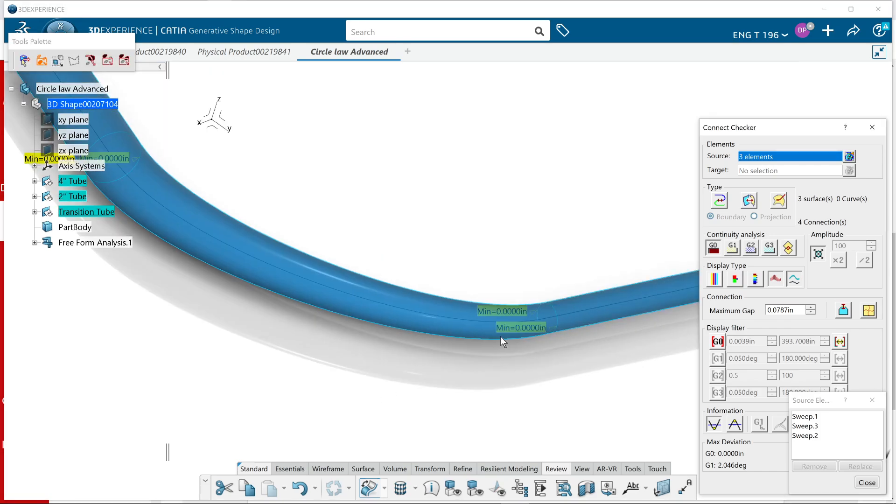
Examine the G0 deviation labels at the transition's connections with the 4" and 2" tubes
middle_click_drag(470, 379, 476, 336)
middle_click_drag(514, 306, 480, 297)
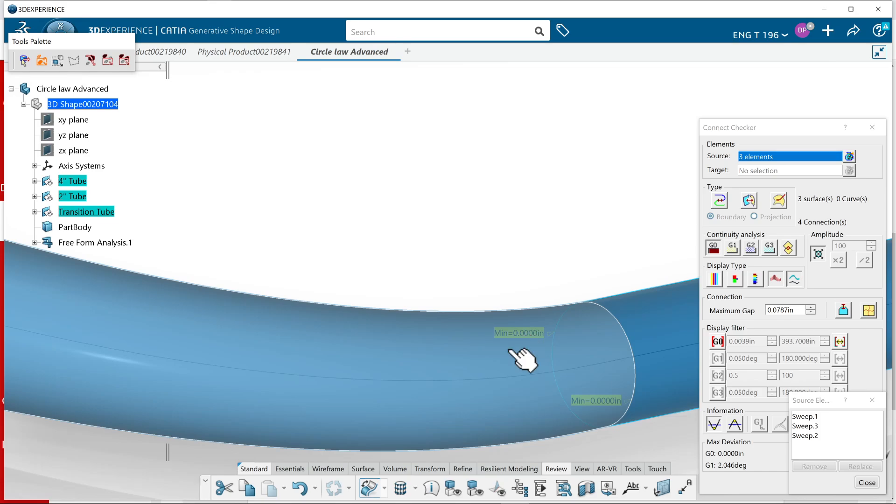
middle_click_drag(416, 421, 490, 495)
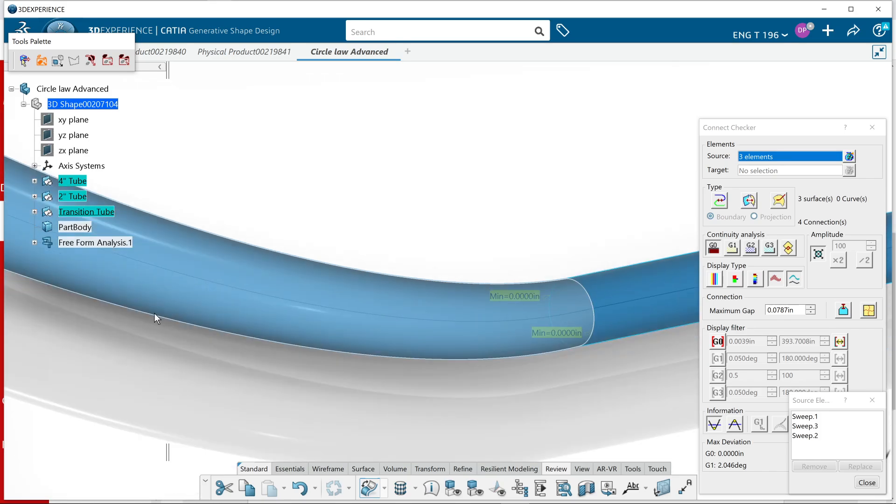
middle_click_drag(108, 304, 373, 498)
middle_click_drag(273, 368, 280, 370)
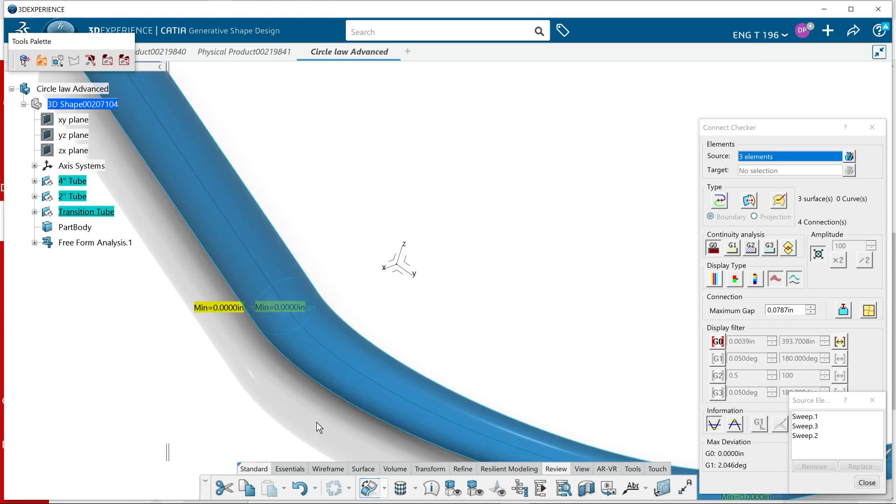
middle_click_drag(318, 428, 74, 299)
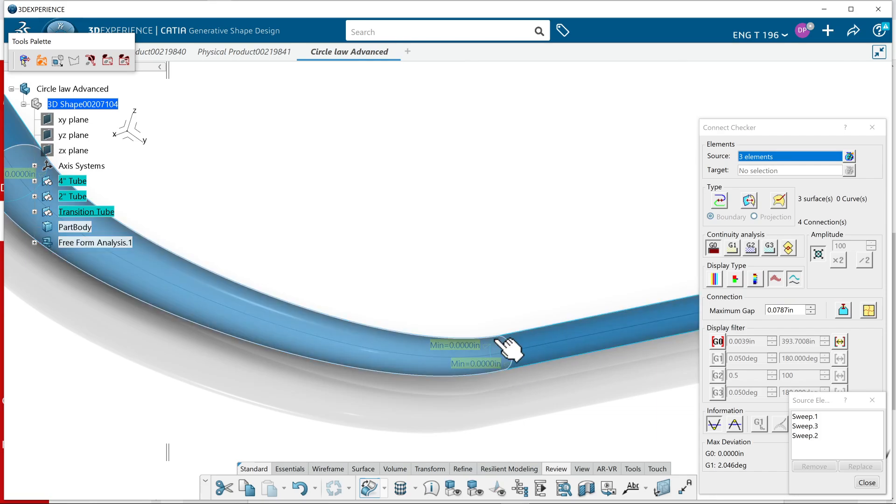
middle_click_drag(367, 376, 423, 400)
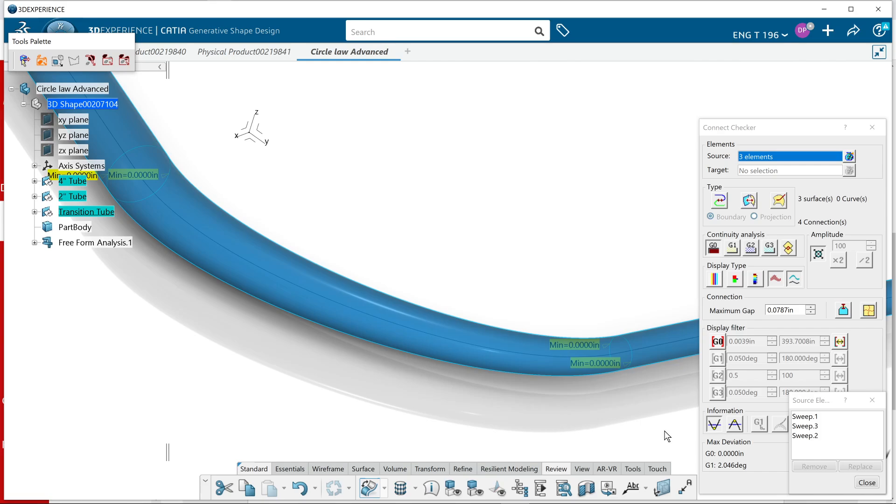
Switch the connection analysis to G1 continuity and keep it in the model
left_click(867, 482)
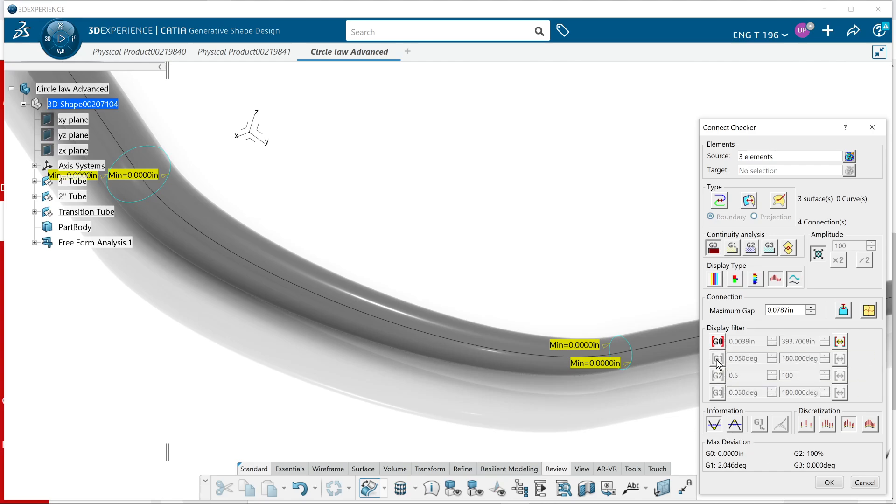
left_click(732, 249)
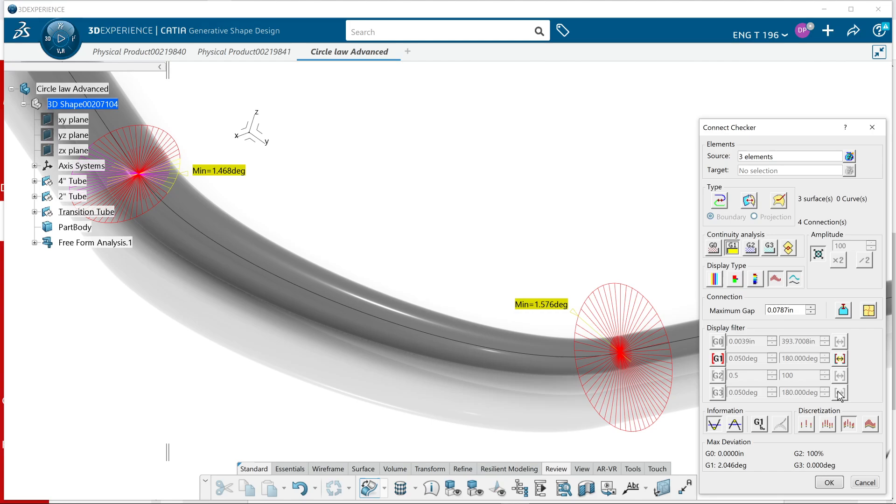
left_click(826, 483)
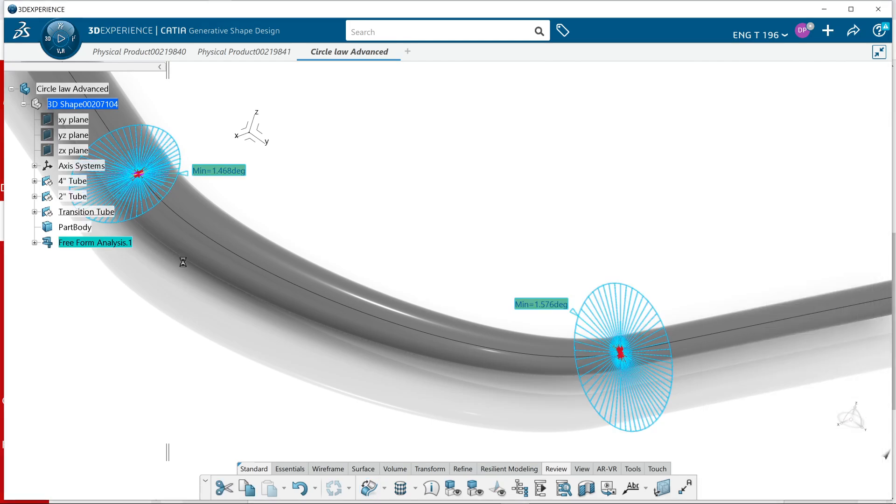
Edit the transition sweep and change its radius law to S type
double_click(319, 254)
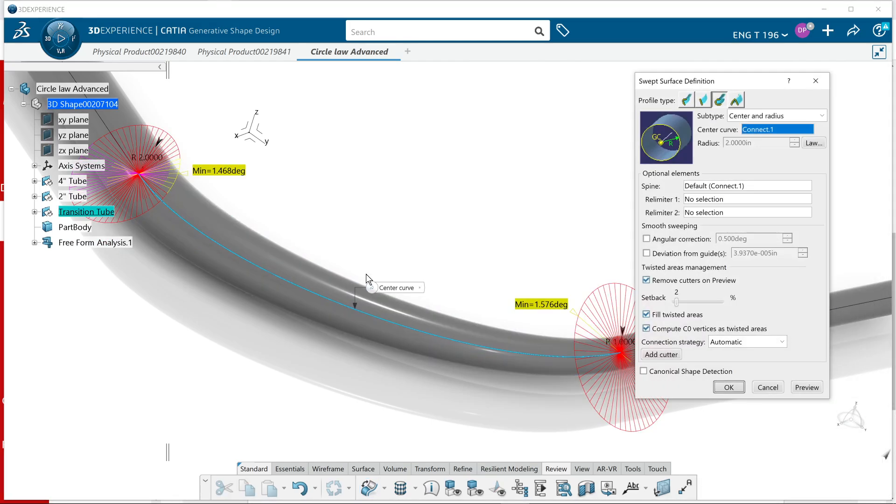
left_click(820, 144)
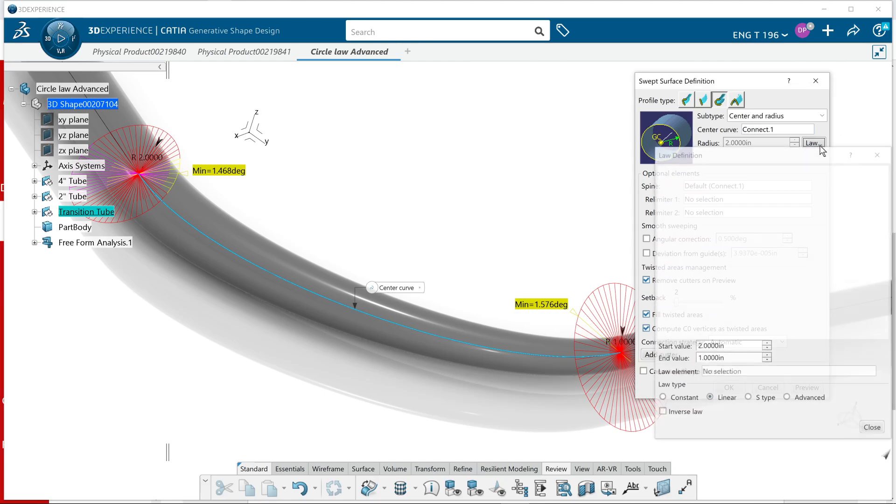
left_click(749, 398)
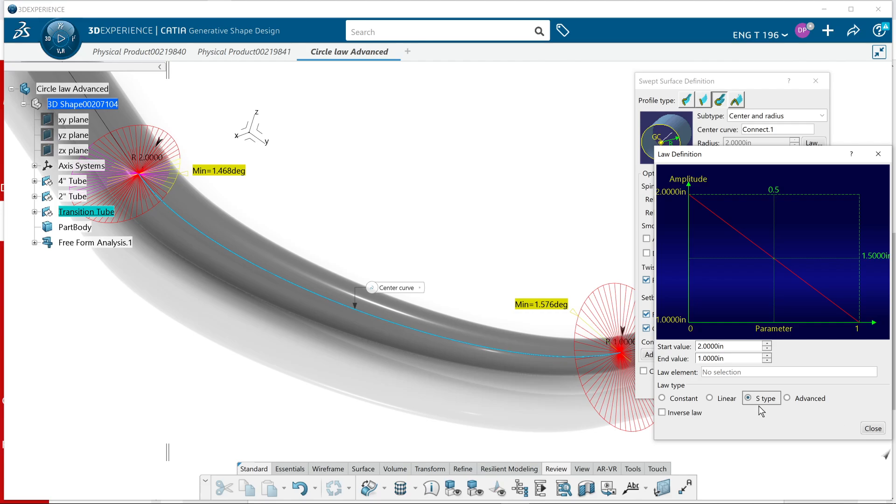
left_click(873, 428)
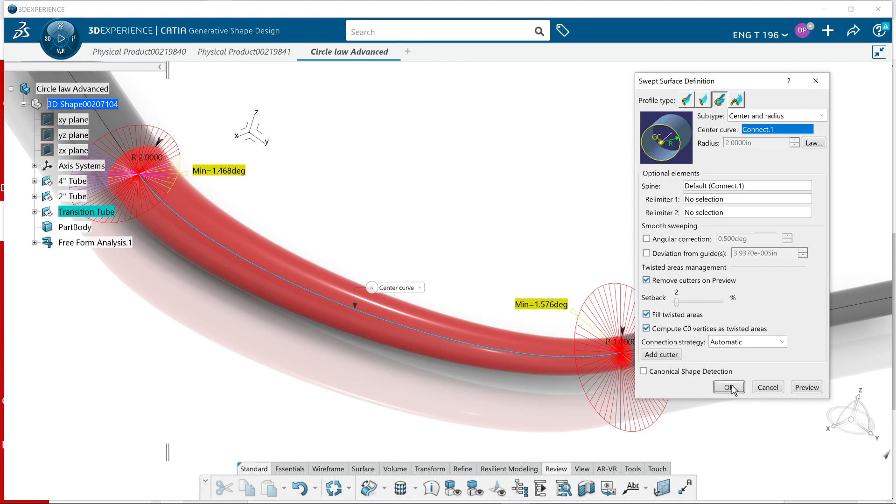
left_click(729, 387)
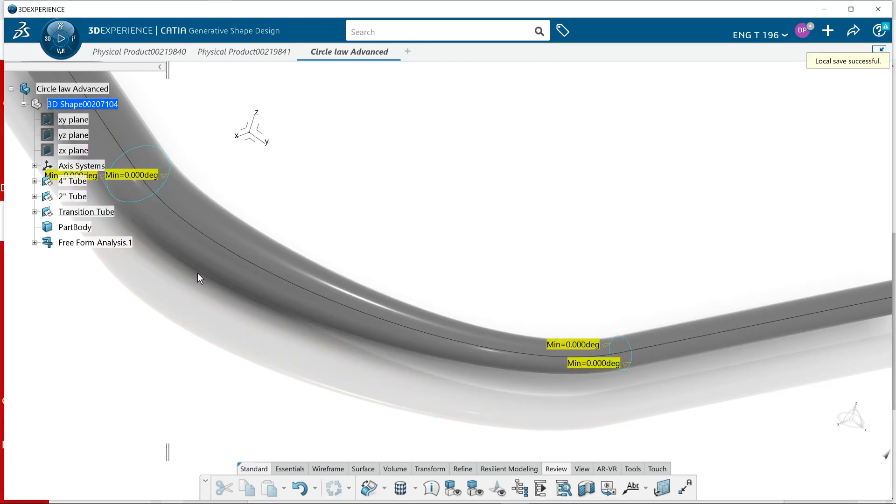
Reopen the saved Connect Checker analysis and check the G1 deviation at both tube connections
middle_click_drag(236, 400, 342, 412)
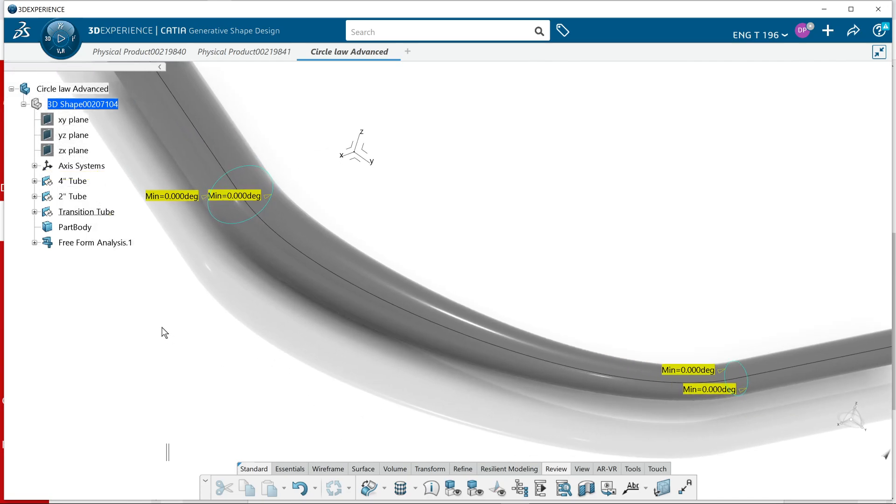
left_click(34, 242)
double_click(99, 262)
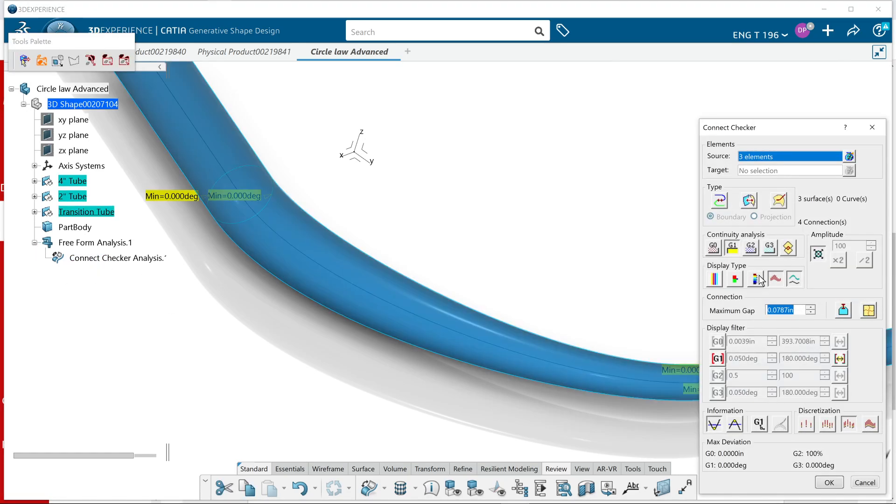
left_click(735, 248)
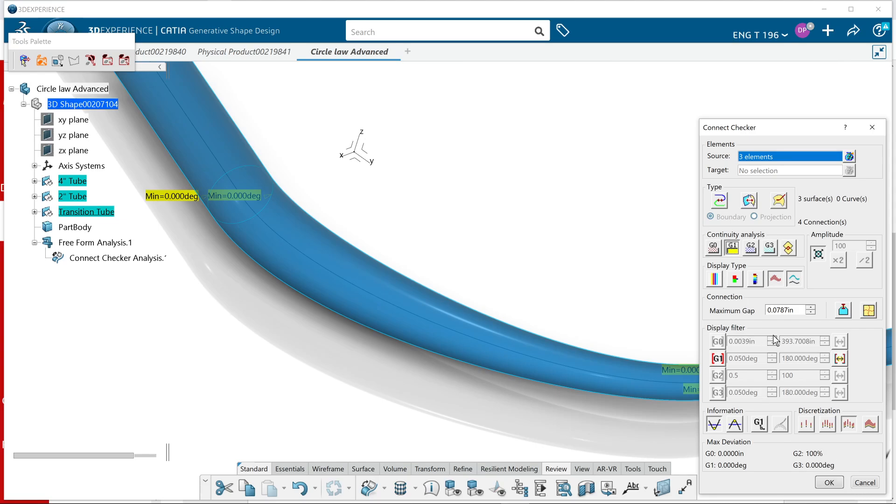
left_click(829, 482)
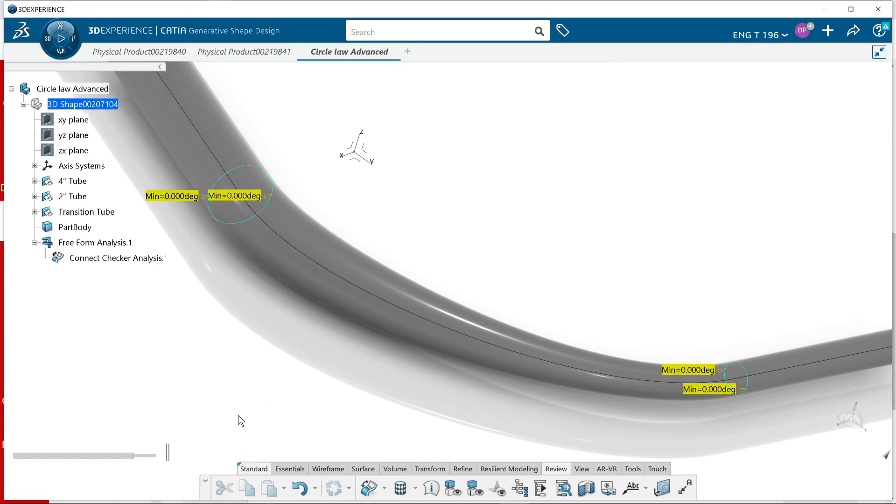
mouse_move(648, 422)
middle_mouse_down()
mouse_move(536, 407)
mouse_move(554, 410)
mouse_move(582, 363)
mouse_move(325, 419)
mouse_move(474, 439)
mouse_move(480, 448)
mouse_move(456, 452)
mouse_move(465, 434)
mouse_move(427, 410)
mouse_move(314, 253)
middle_mouse_up()
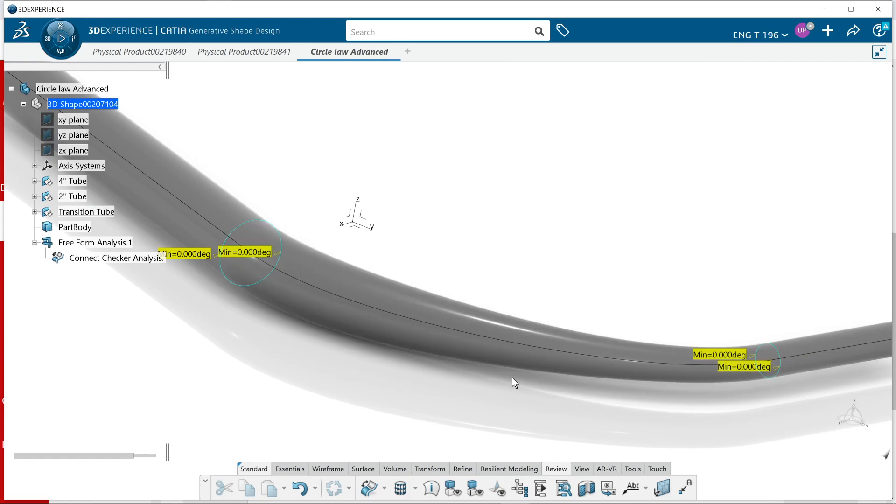
middle_click_drag(339, 364, 337, 391)
mouse_move(428, 379)
middle_mouse_down()
mouse_move(376, 385)
mouse_move(383, 390)
middle_mouse_up()
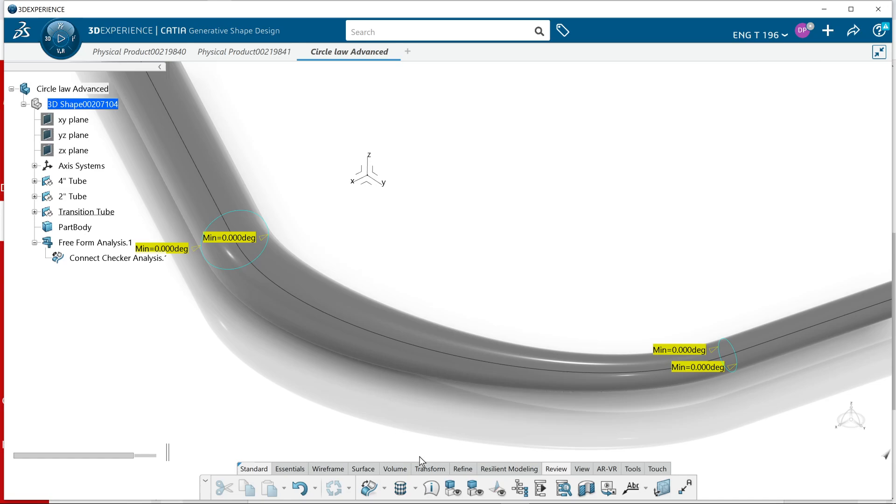
left_click(328, 469)
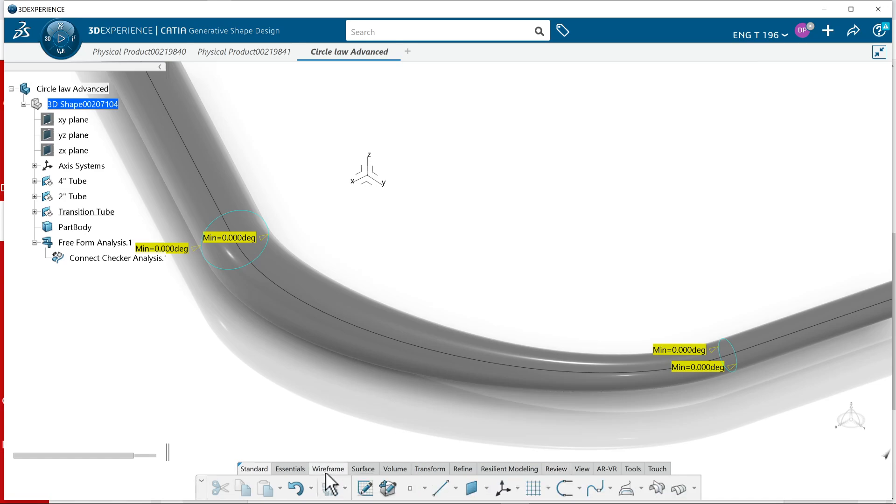
left_click(439, 494)
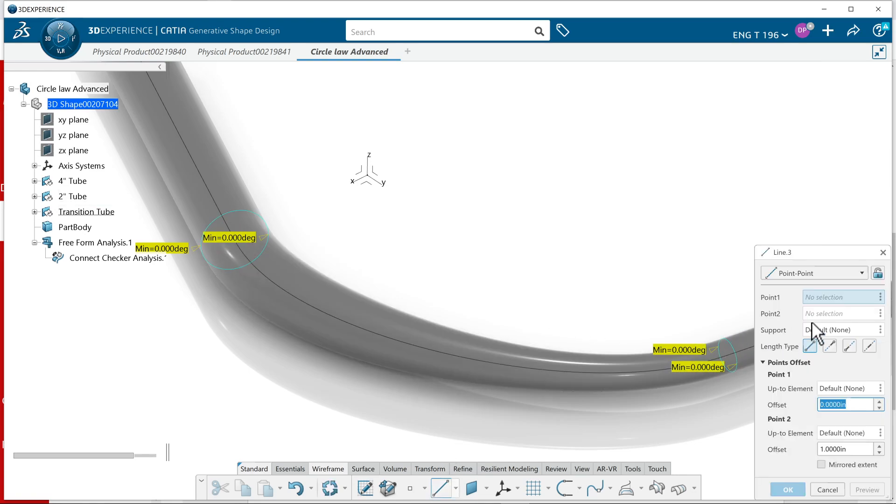
left_click(811, 274)
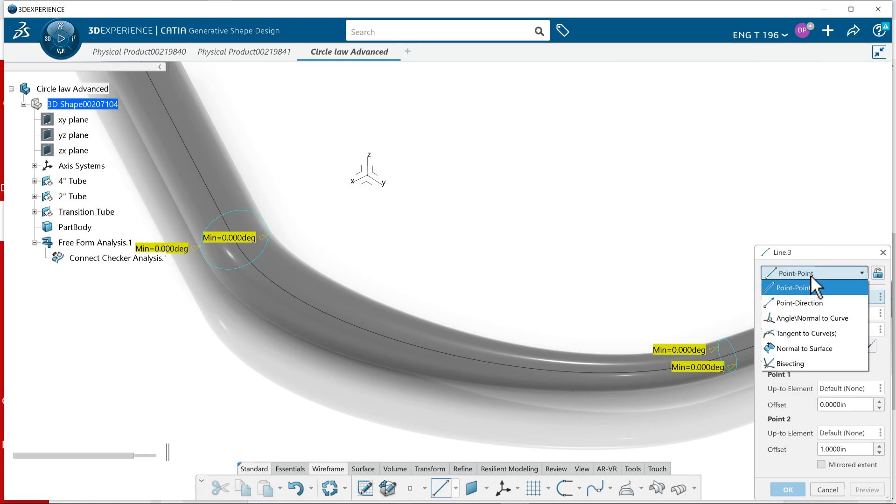
left_click(810, 302)
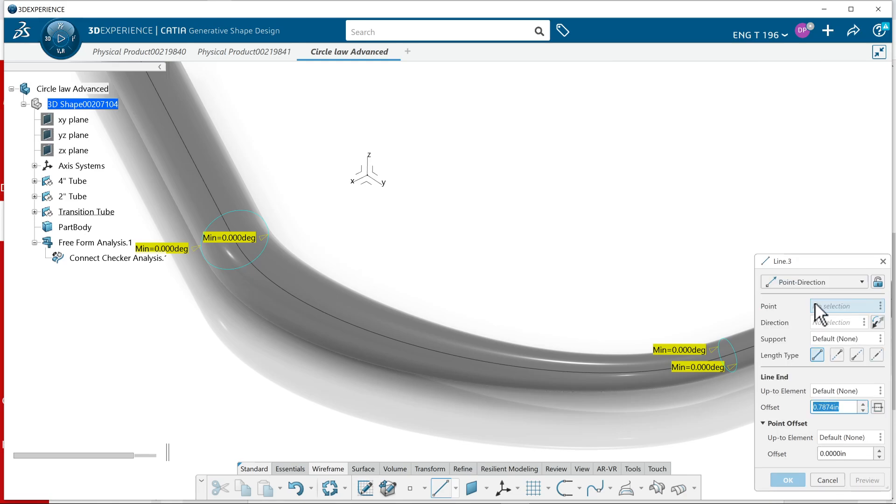
right_click(823, 308)
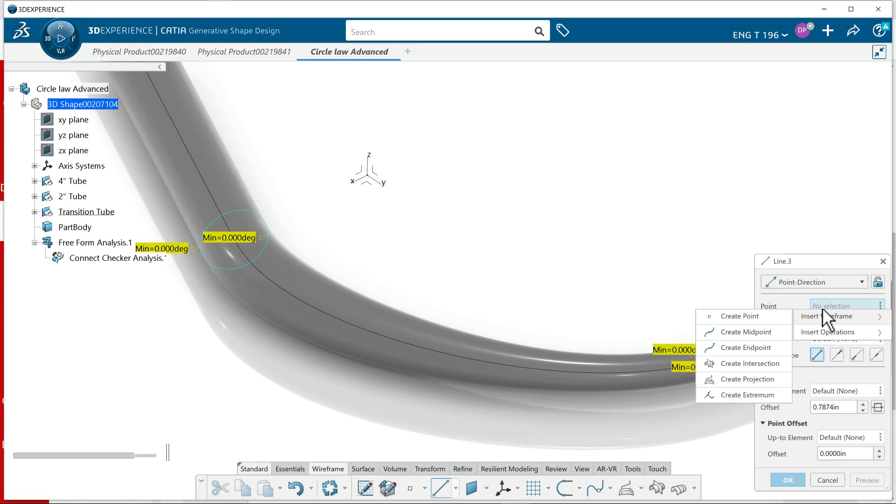
left_click(757, 316)
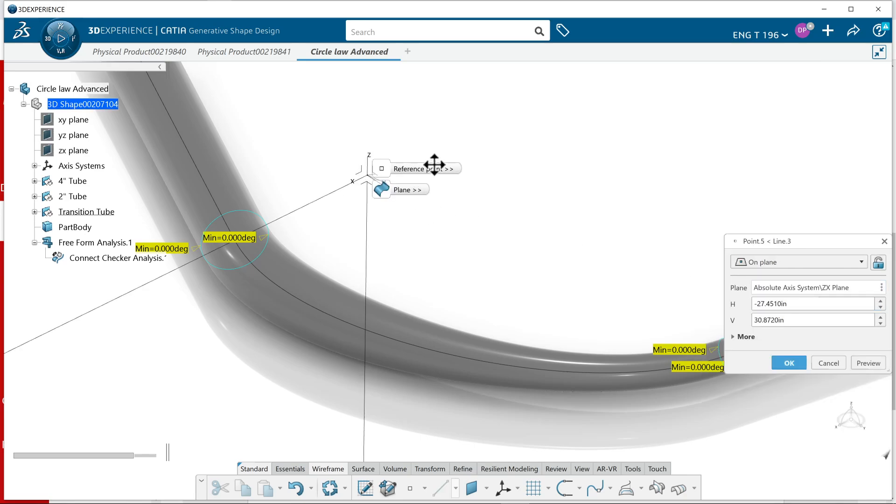
left_click(434, 125)
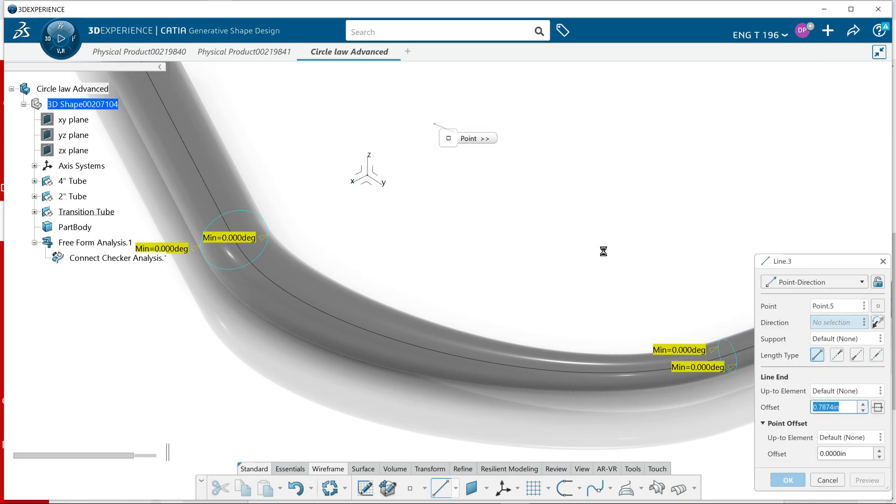
left_click(373, 183)
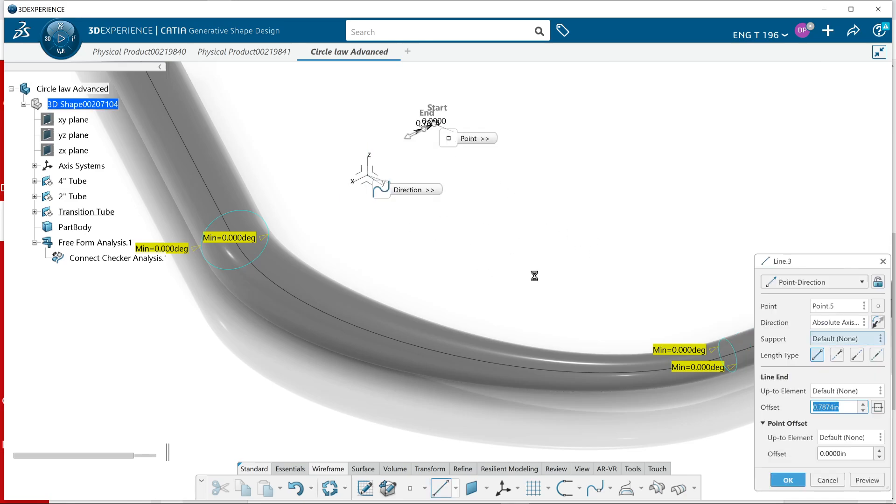
right_click(838, 410)
left_click(844, 387)
left_click(537, 373)
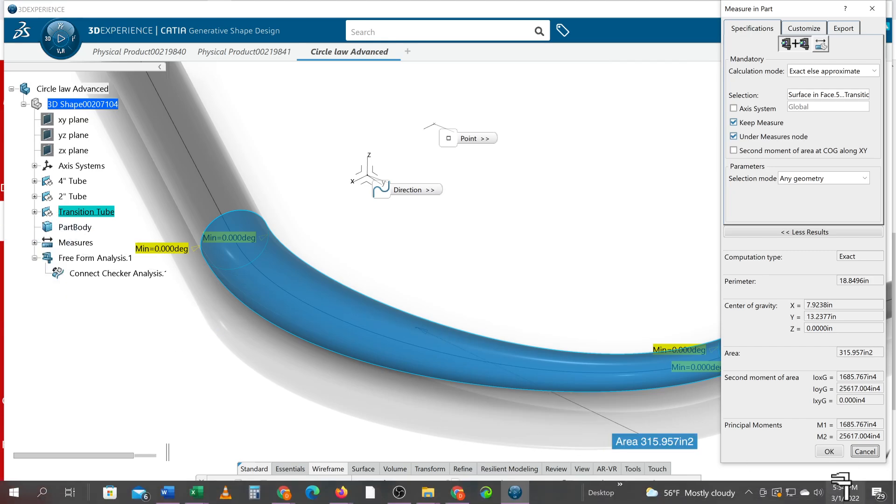
left_click(864, 451)
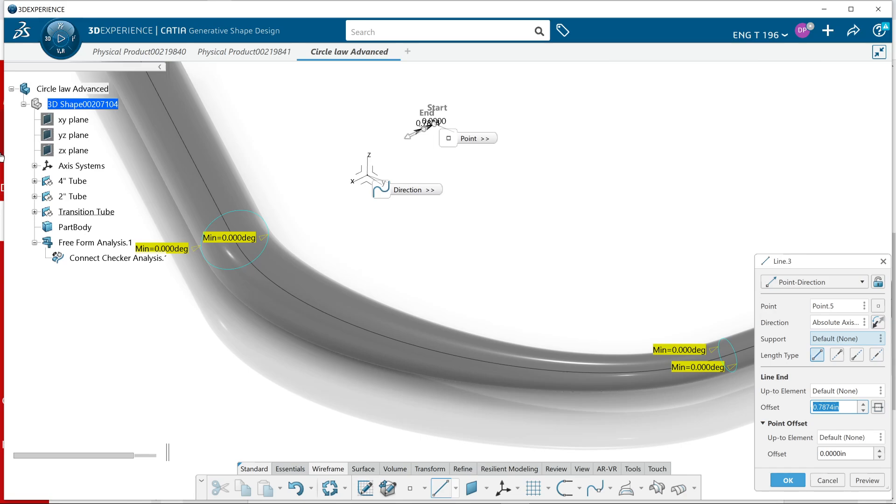
left_click(34, 211)
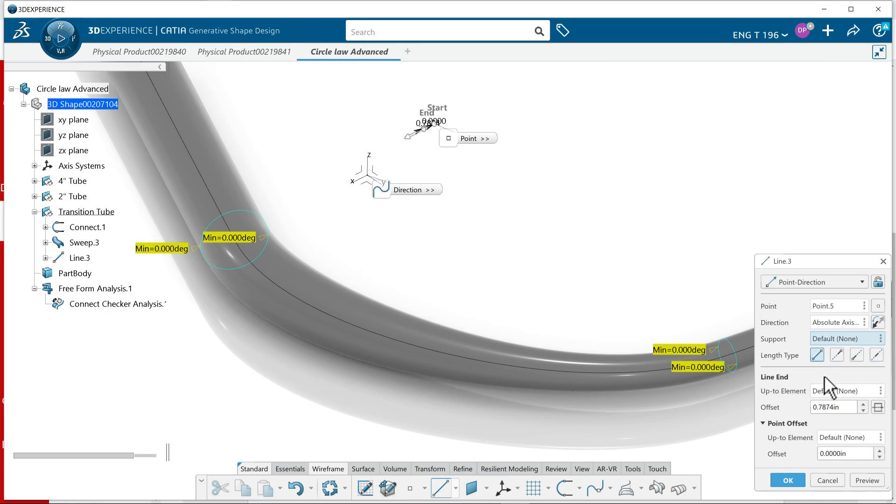
right_click(845, 408)
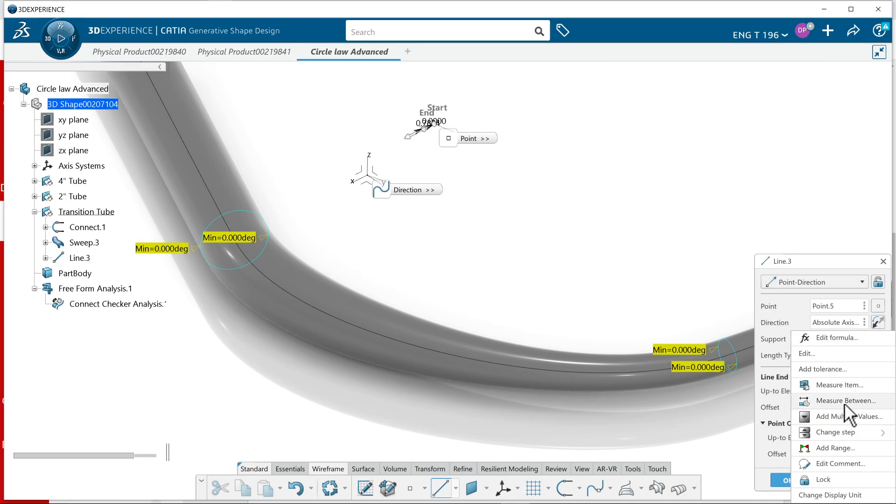
left_click(853, 324)
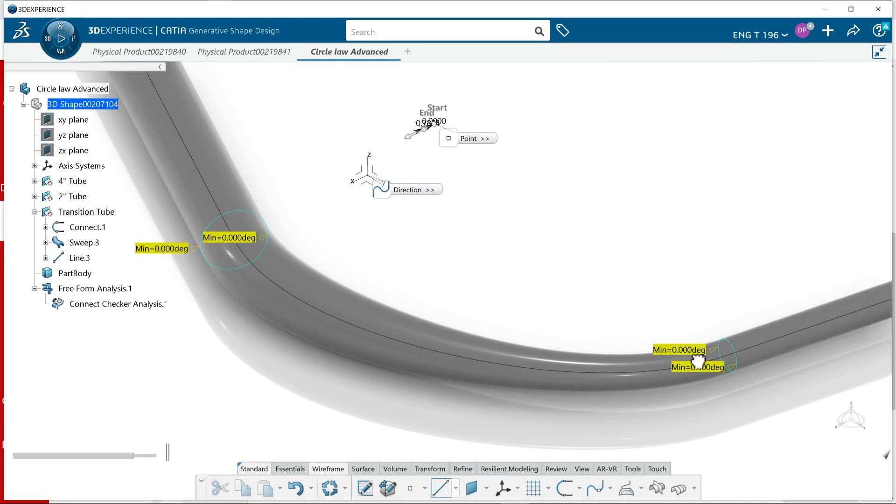
left_click(80, 258)
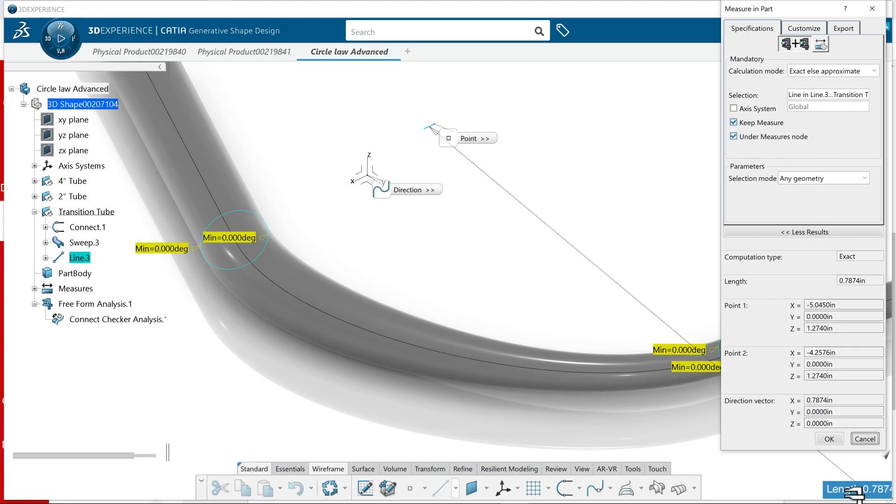
left_click(828, 439)
middle_click_drag(514, 266, 551, 321)
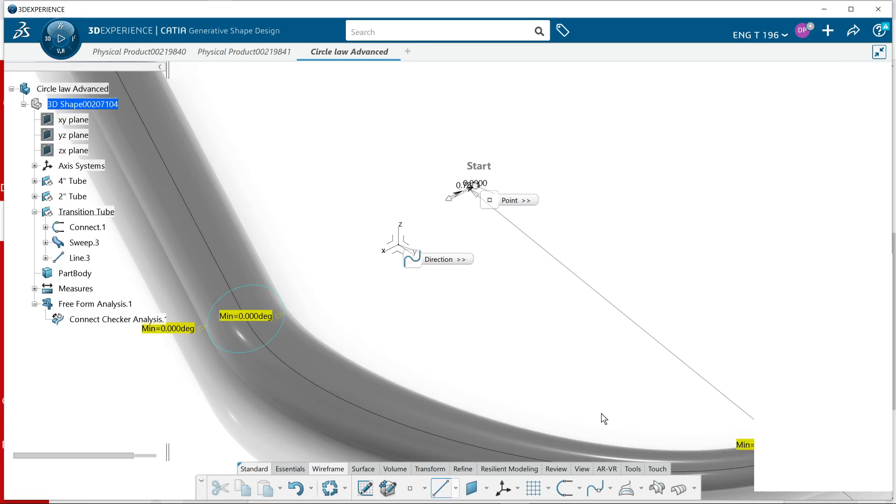
key("Escape")
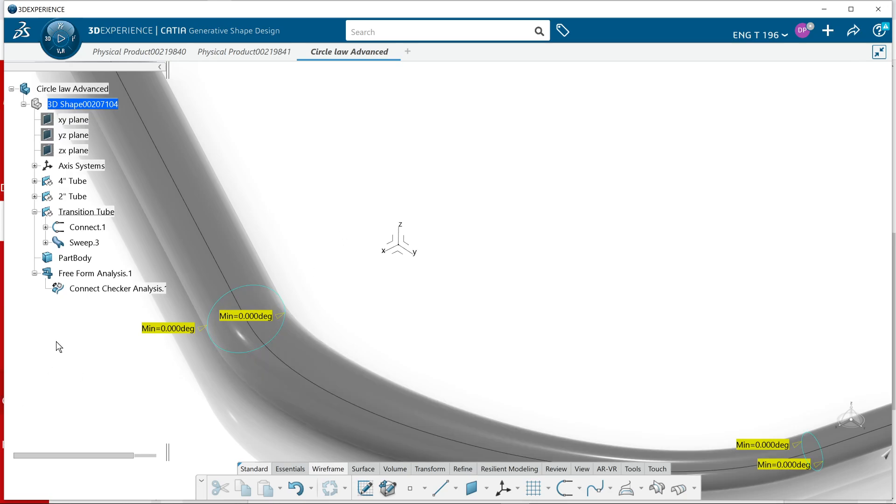
Define a Point-Direction line from a new point placed on the ZX plane near the origin, along the reversed X Component direction
left_click(440, 488)
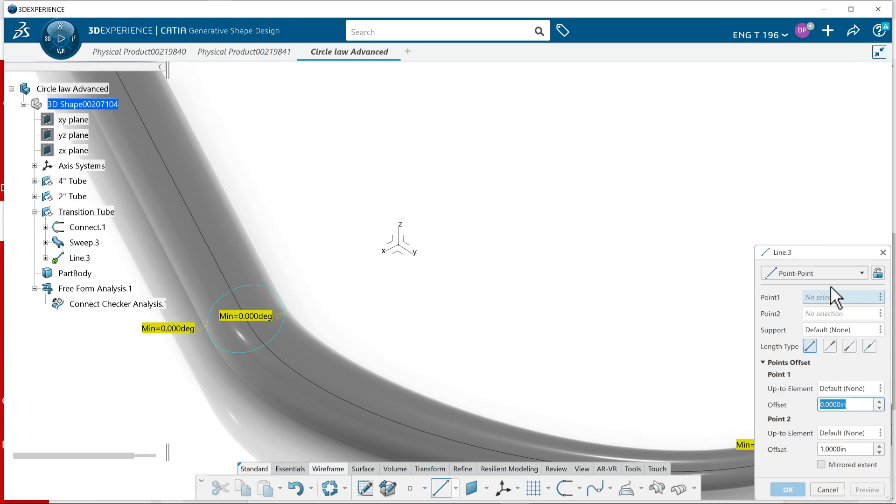
left_click(824, 273)
left_click(826, 302)
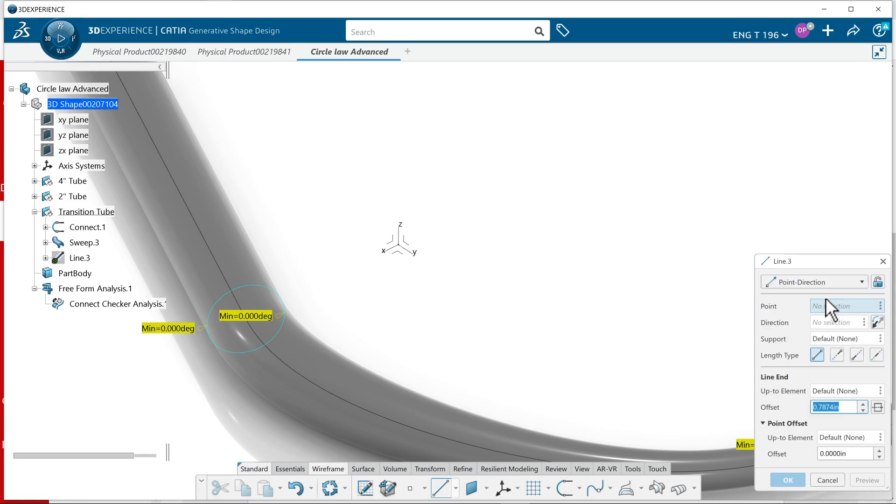
right_click(833, 307)
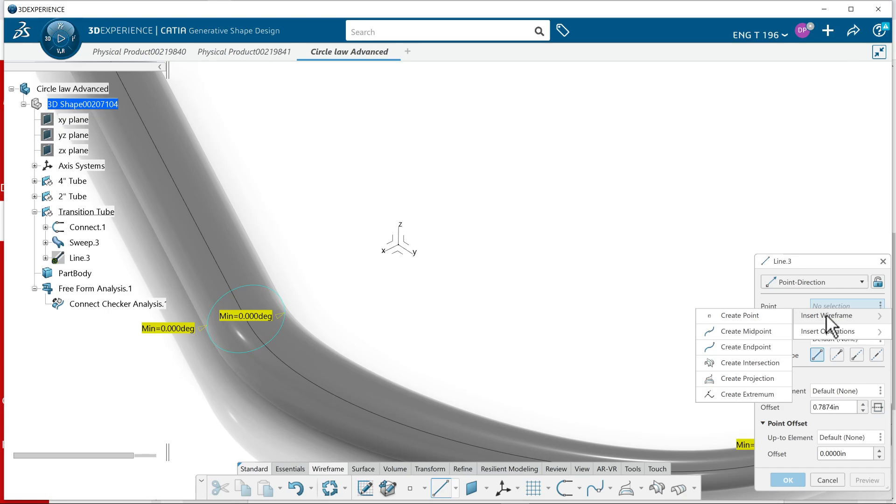
left_click(390, 241)
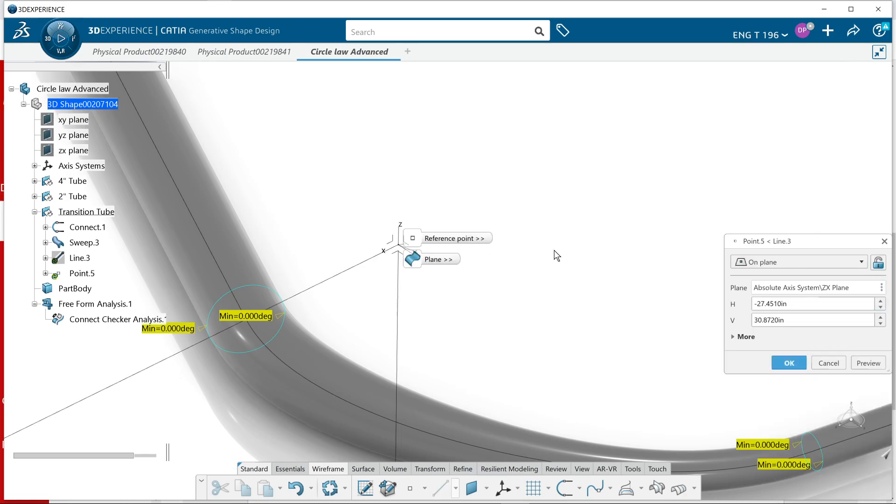
left_click(449, 188)
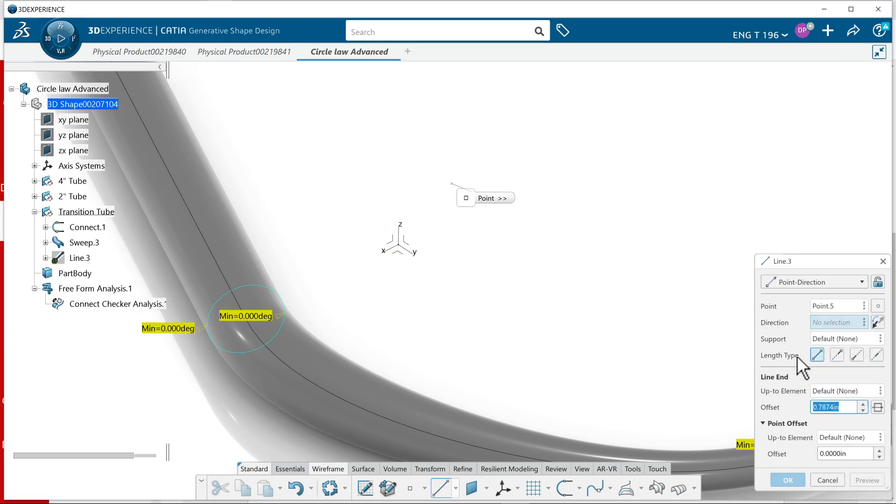
right_click(823, 319)
left_click(860, 338)
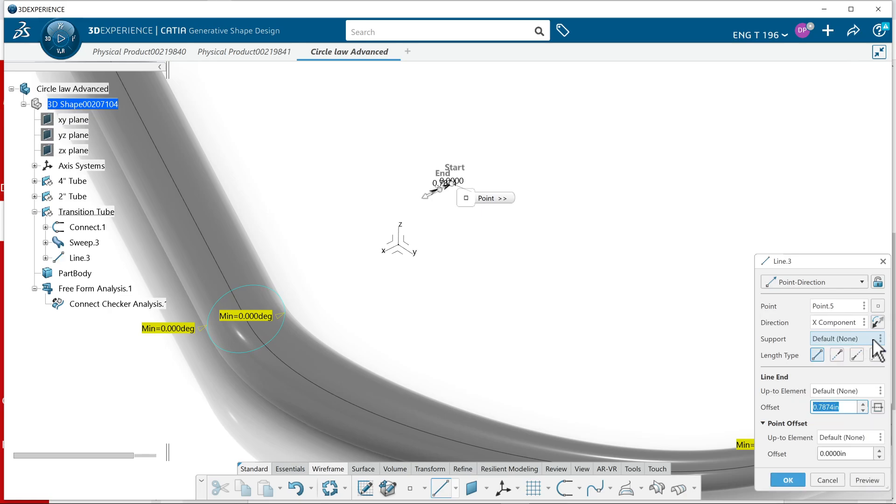
left_click(877, 324)
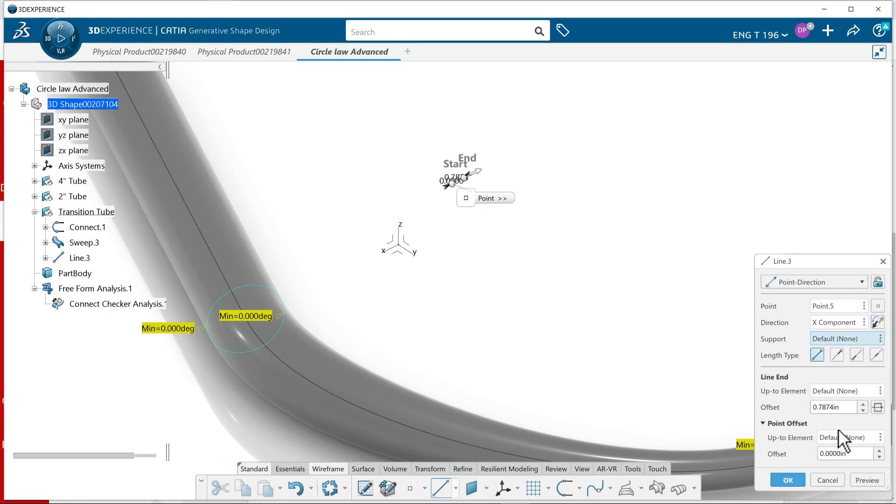
Link the line's end offset to a kept length measurement of the Connect.1 curve and create the line
right_click(831, 407)
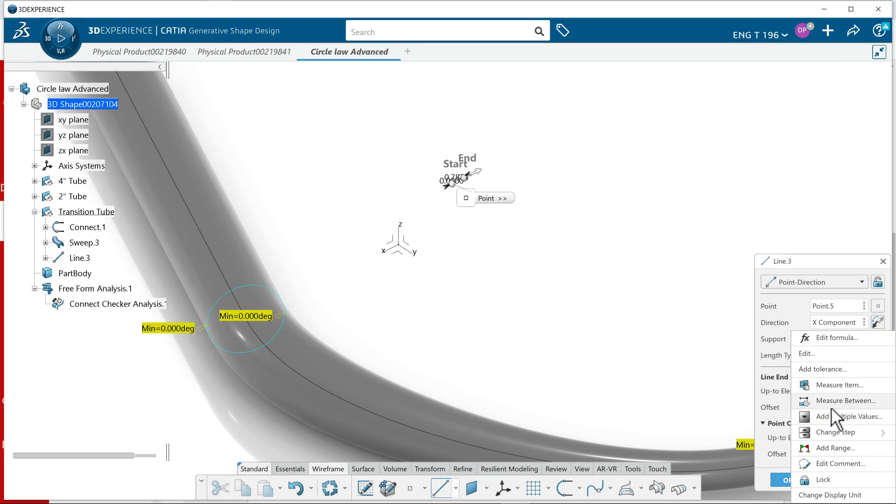
left_click(832, 385)
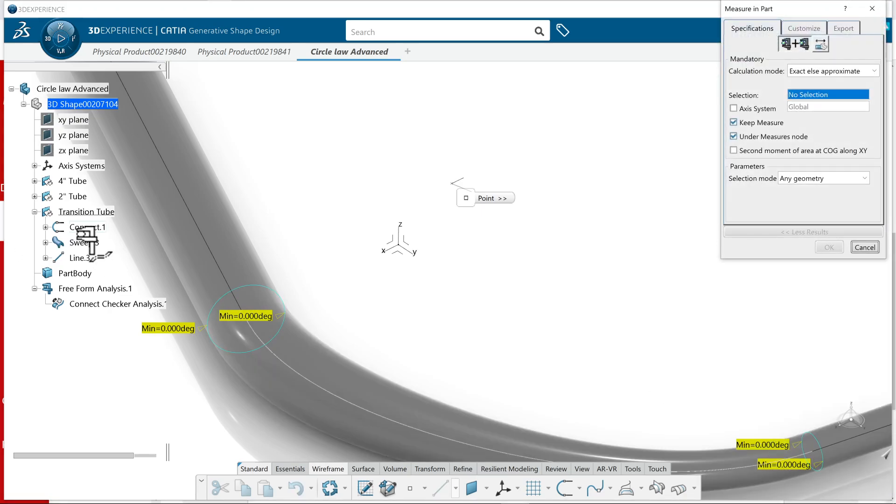
left_click(425, 367)
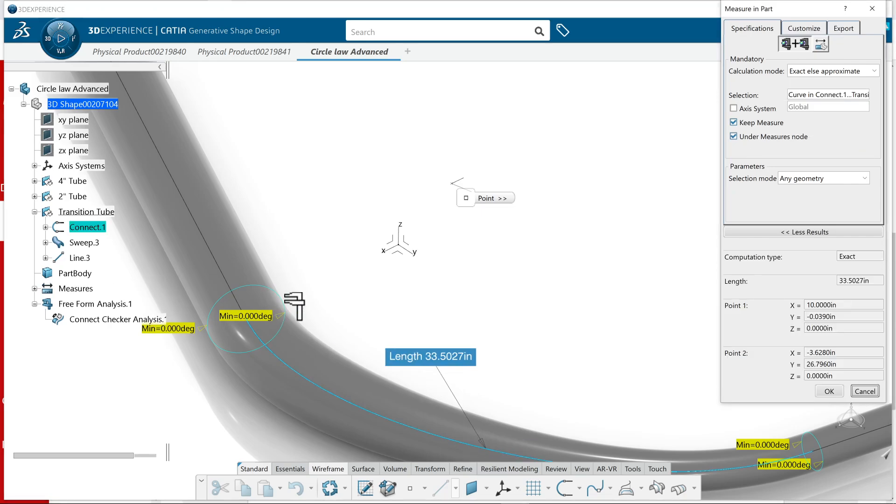
left_click(828, 391)
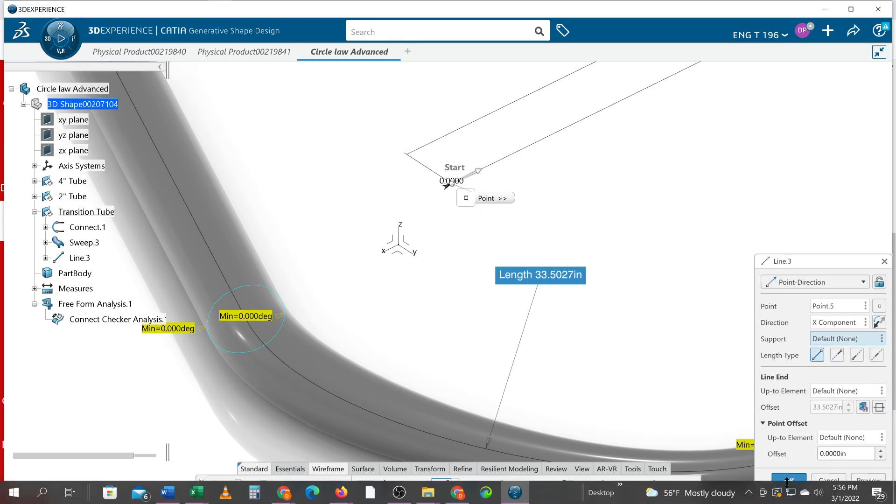
left_click(789, 480)
Create a points repetition with 2 instances along the new line, kept in a new editable body
middle_click_drag(641, 185, 609, 323)
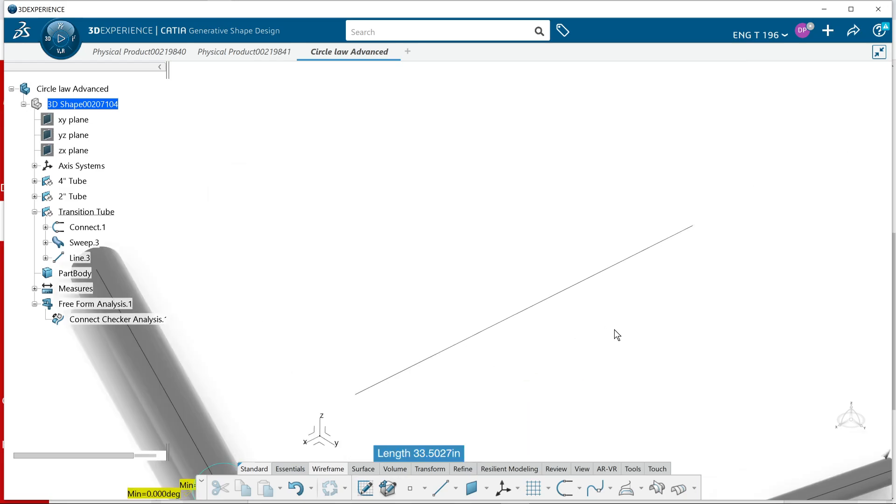
left_click(425, 488)
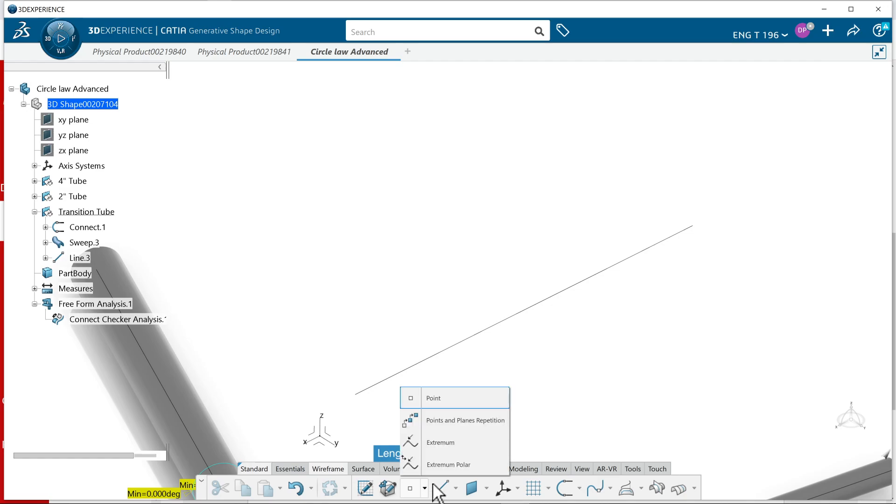
left_click(486, 420)
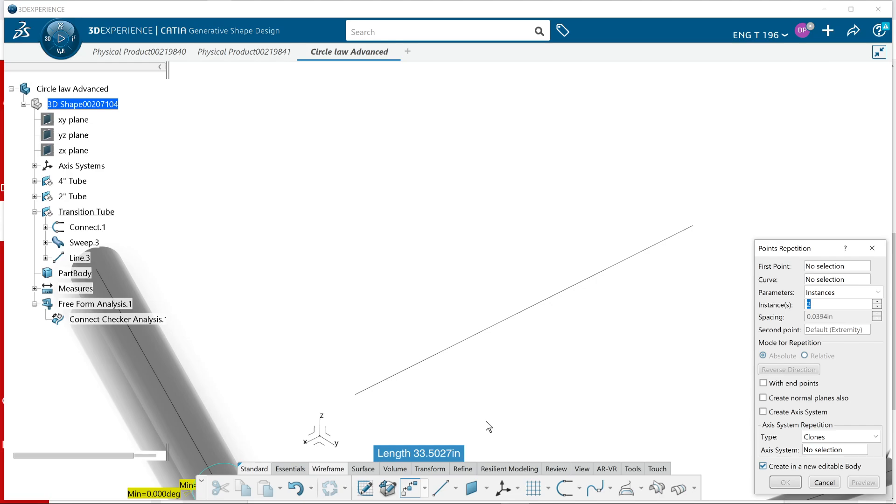
left_click(476, 334)
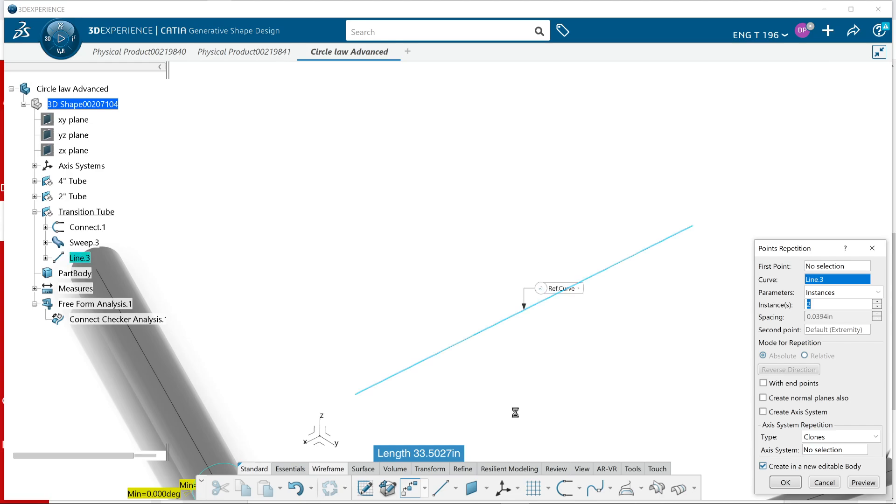
left_click(796, 481)
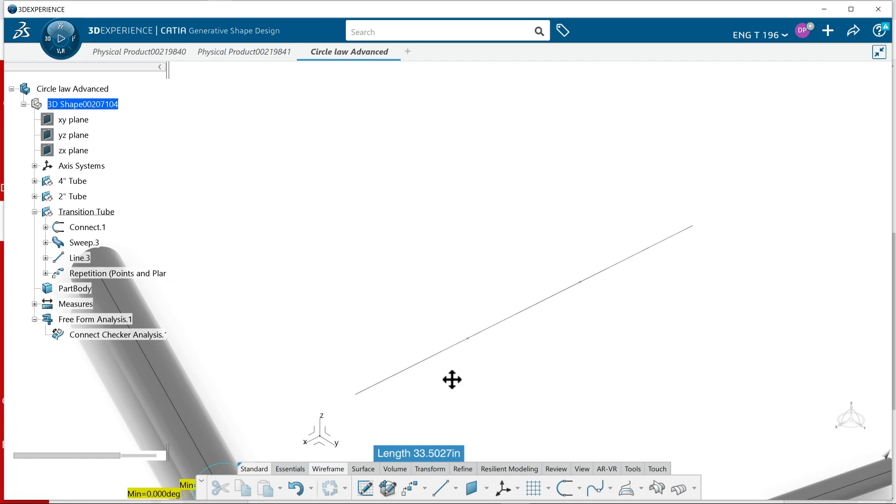
Create a coordinates point 2 in along Z from the reference-line end nearest the axis system
middle_click_drag(452, 379, 486, 360)
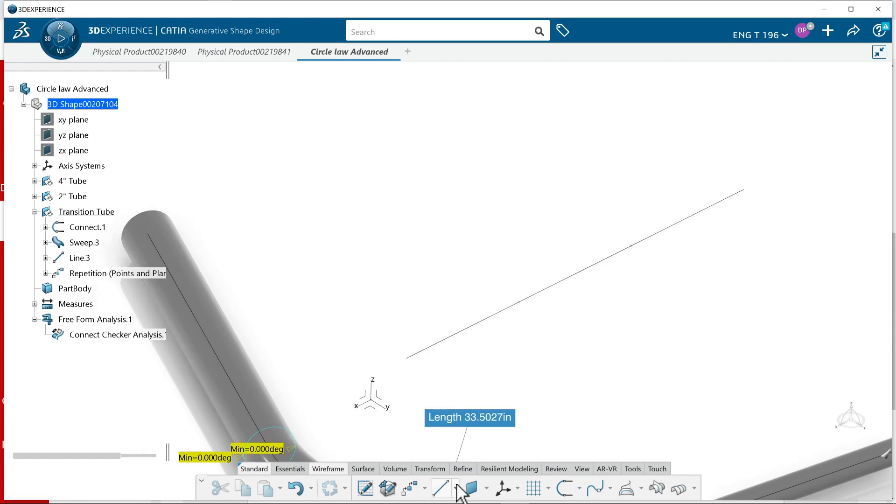
left_click(424, 488)
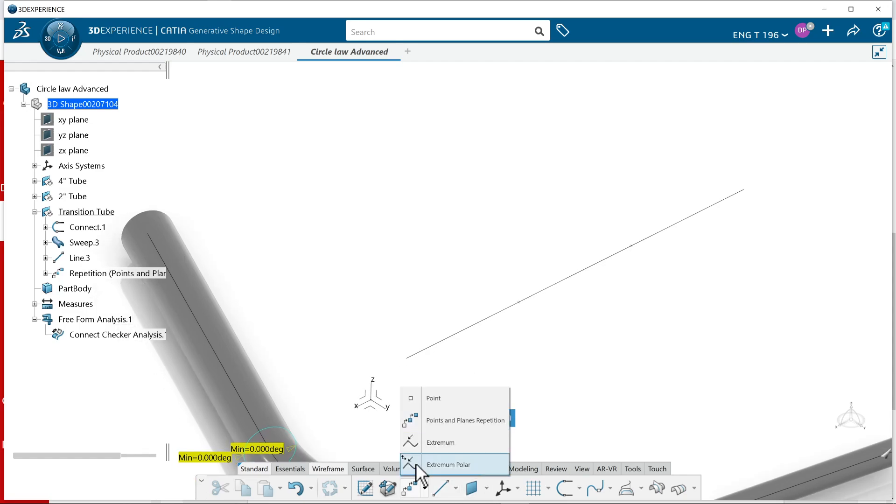
left_click(423, 399)
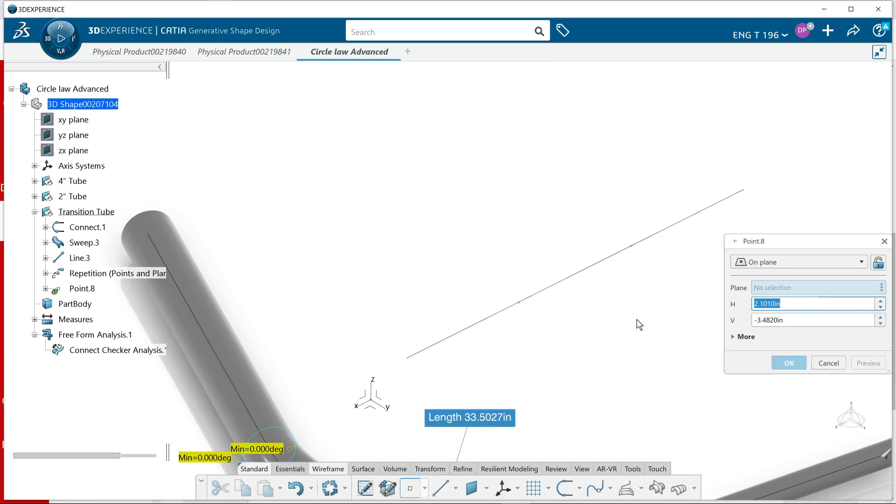
left_click(788, 262)
left_click(775, 277)
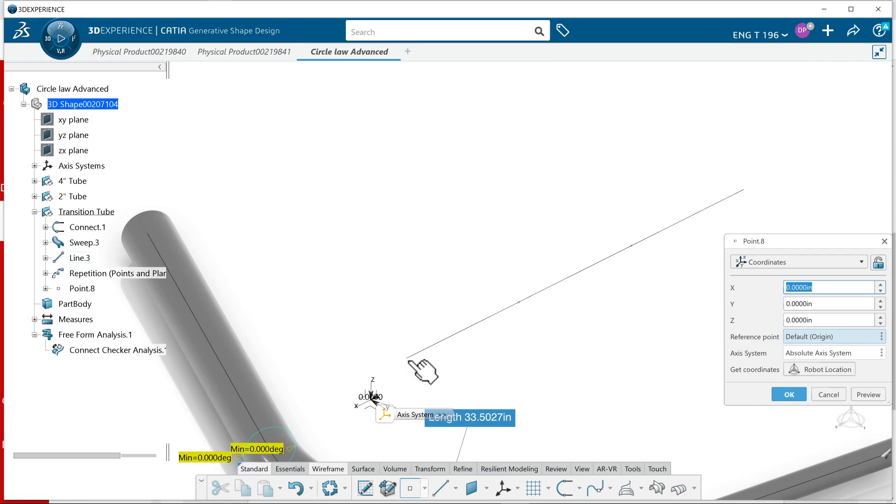
left_click(410, 361)
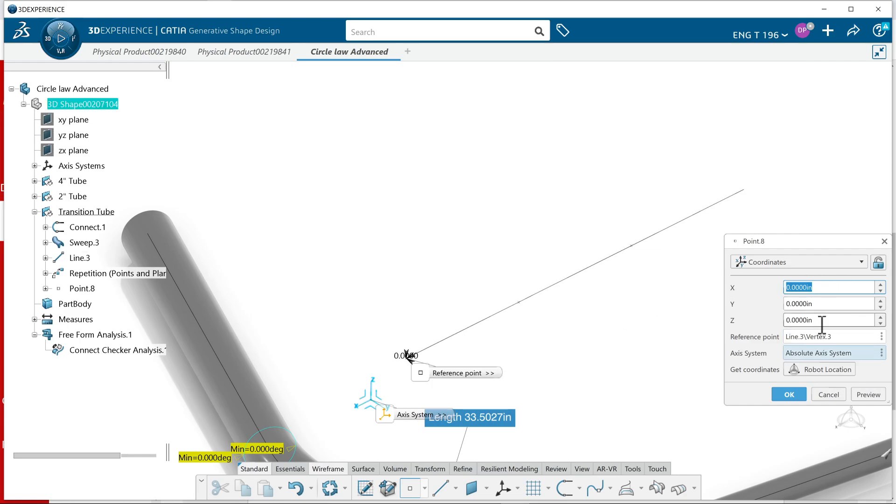
left_click_drag(822, 324, 747, 335)
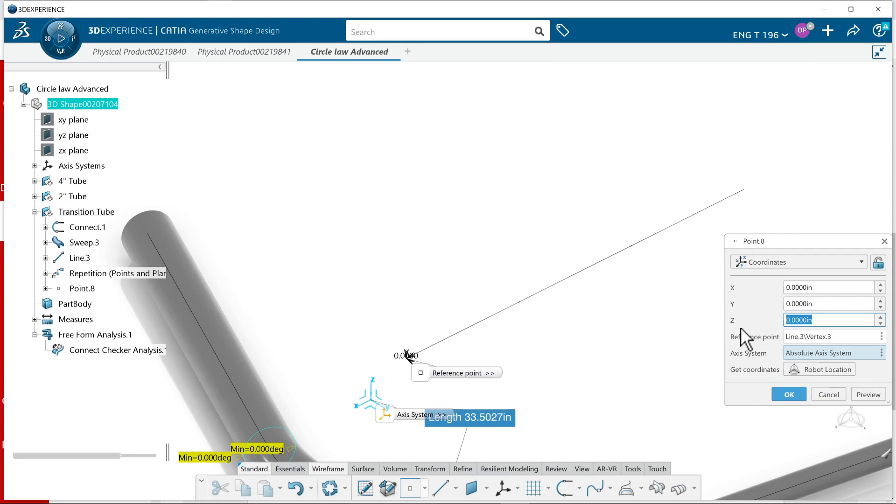
type("2")
key("Return")
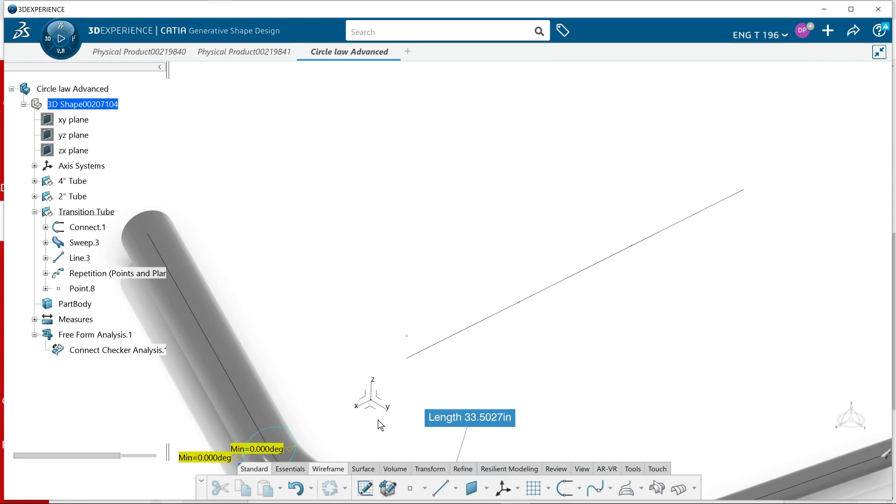
Create a coordinates point 2 in along Z from the repetition point closest to the line's near end
left_click(406, 493)
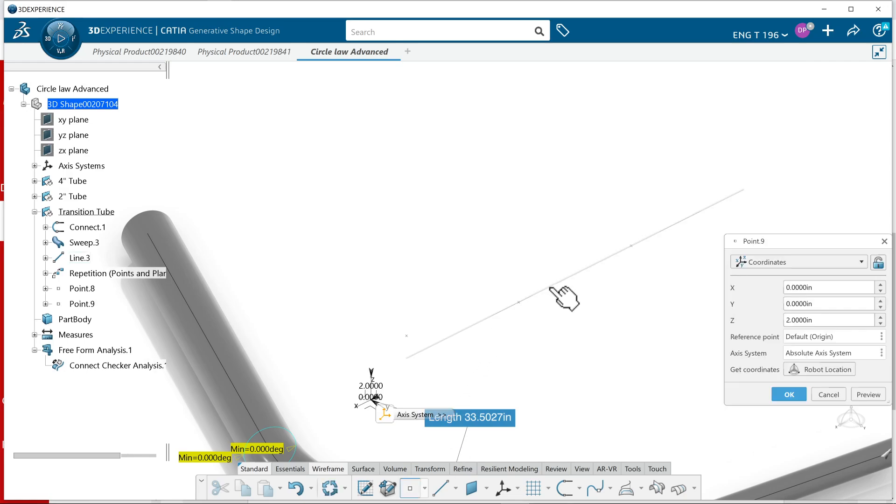
left_click(522, 303)
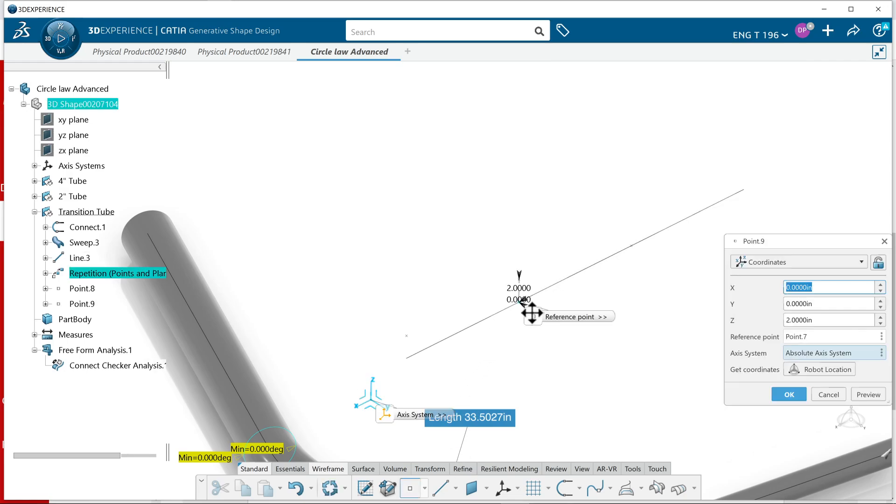
left_click(784, 395)
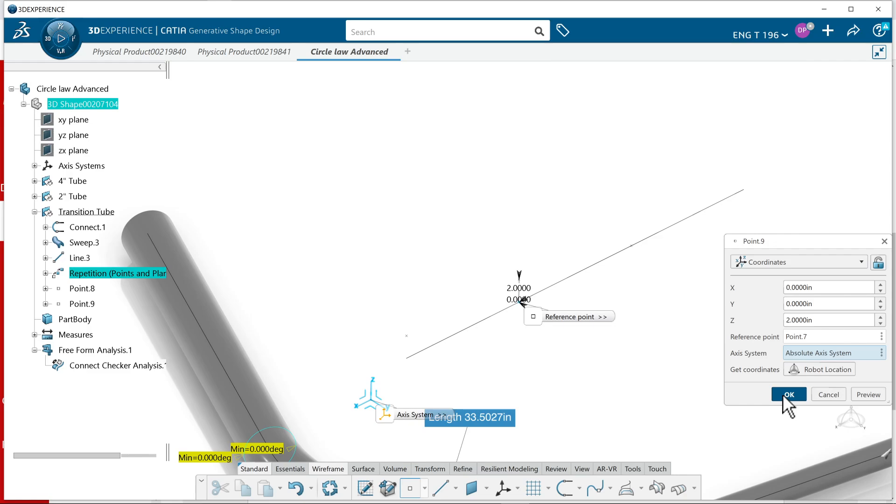
Create a coordinates point 1 in along Z from the second repetition point, closest to the line's far end
left_click(645, 253)
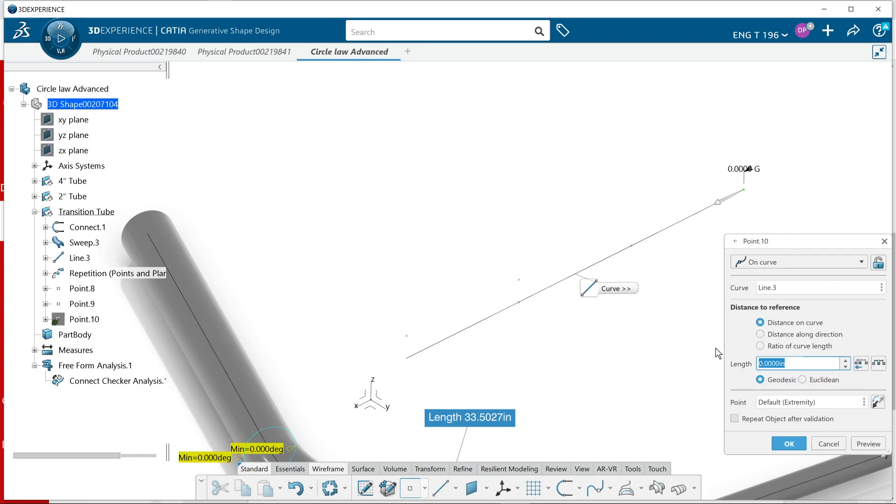
left_click(833, 447)
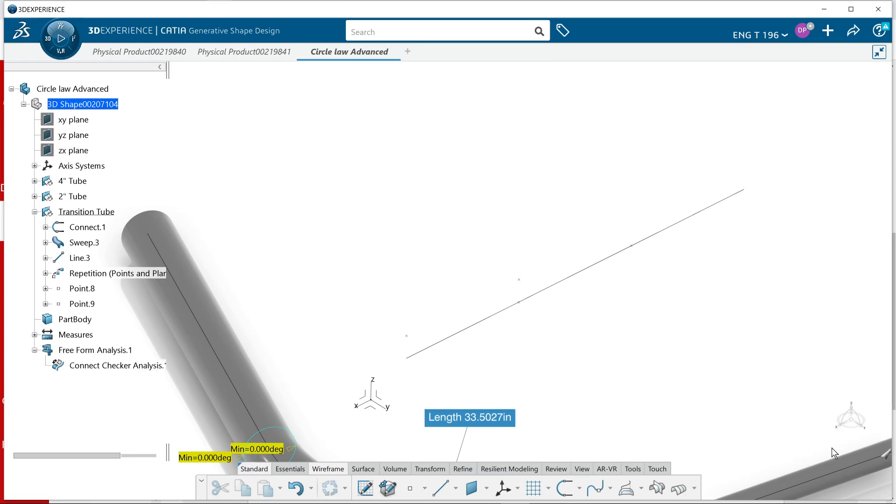
left_click(409, 488)
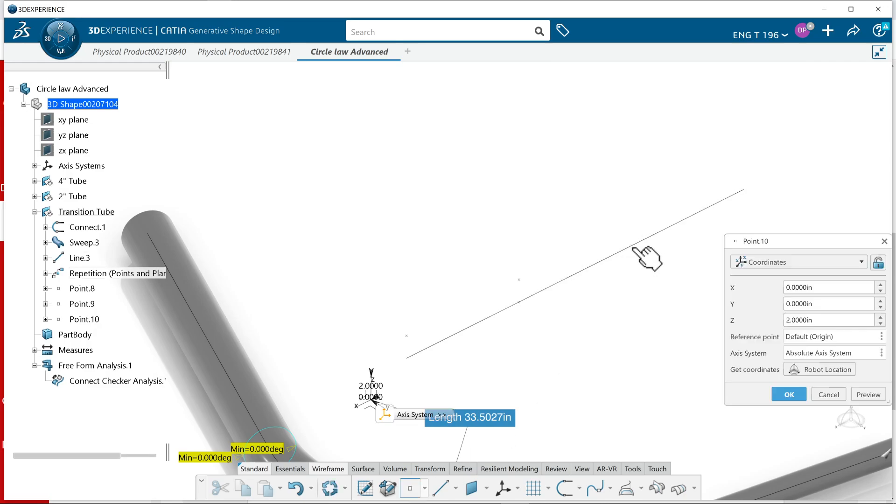
left_click(630, 247)
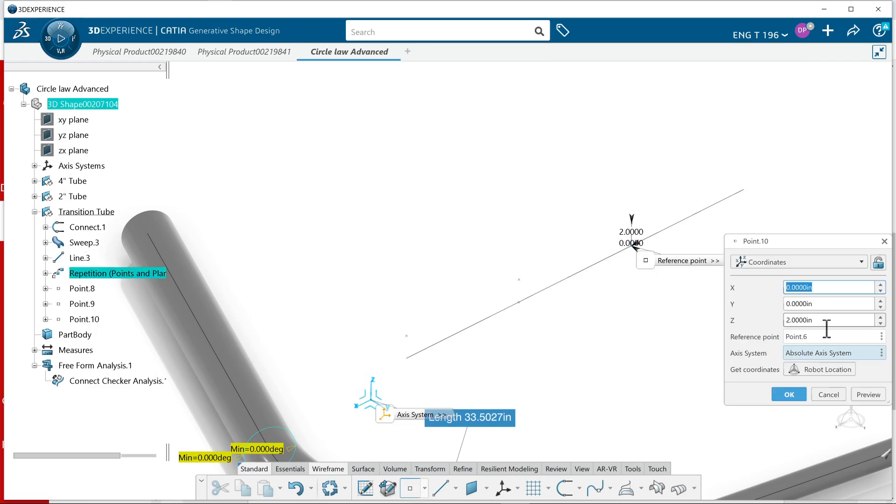
left_click(802, 321)
type("1")
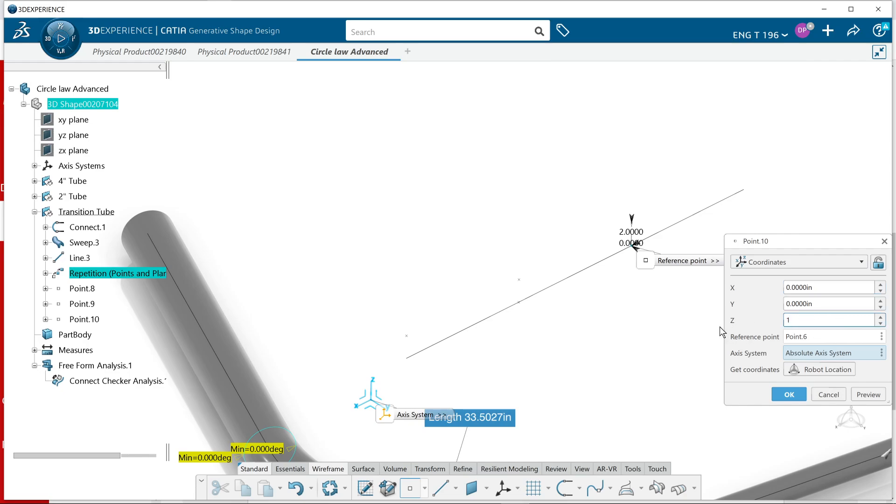
left_click(785, 386)
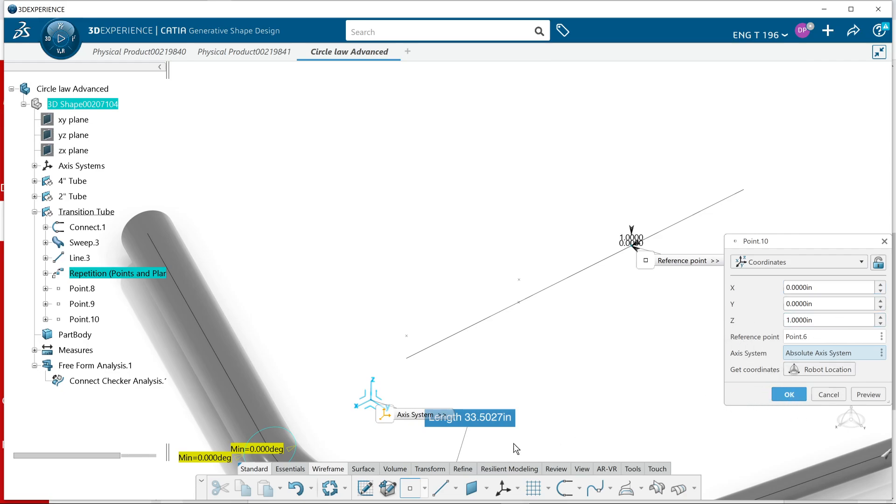
Create a coordinates point 1 in along Z from the far end vertex of the reference line
left_click(410, 488)
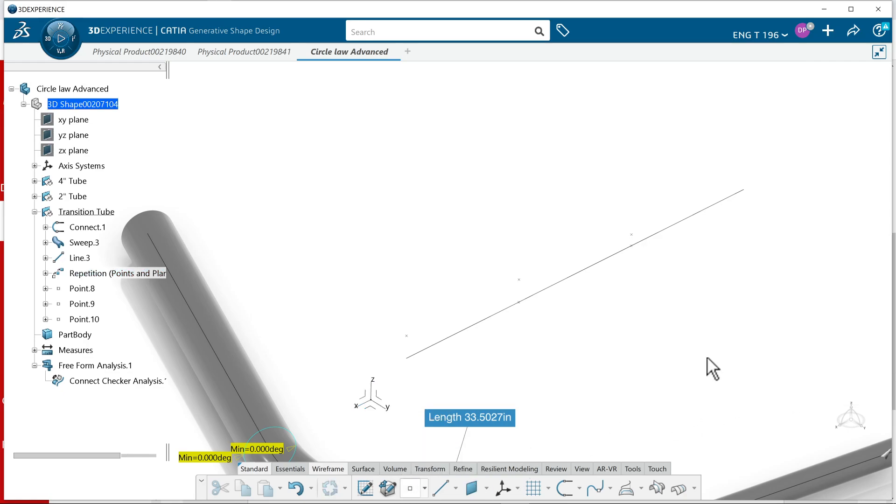
left_click(744, 191)
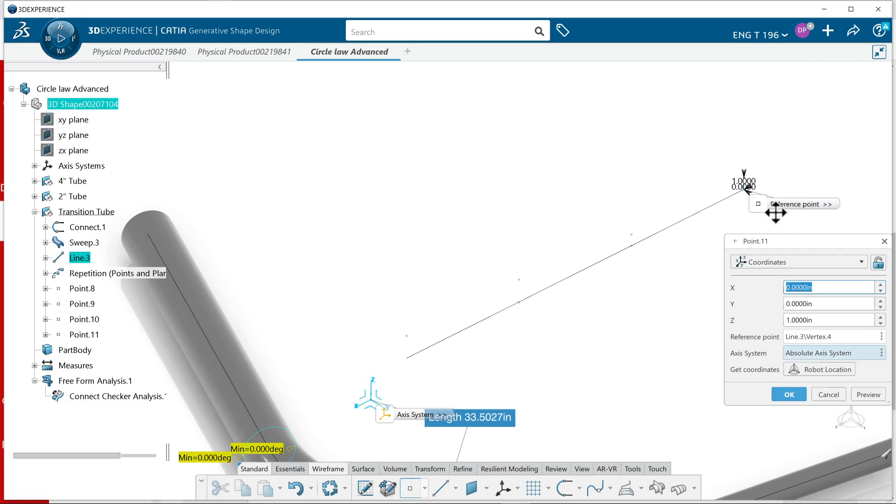
left_click(779, 393)
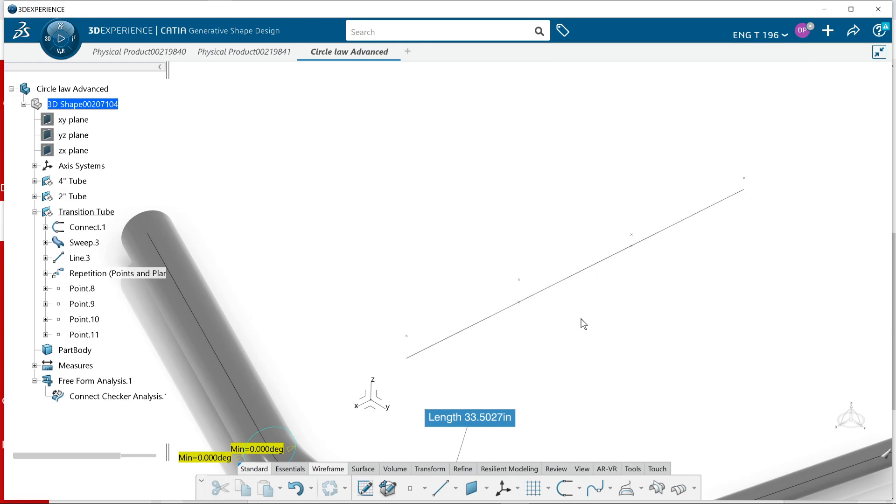
Create a Point-Point line joining the two points placed 2 in above the reference line
middle_click_drag(607, 306, 613, 273)
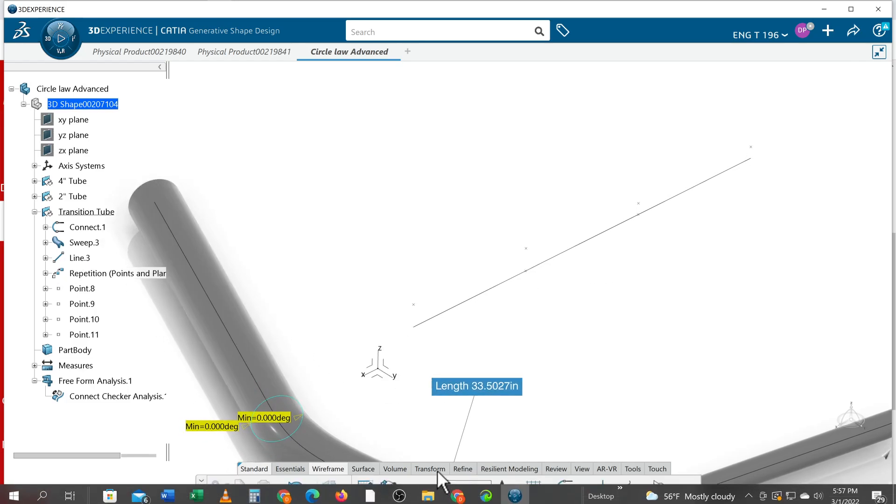
left_click(439, 493)
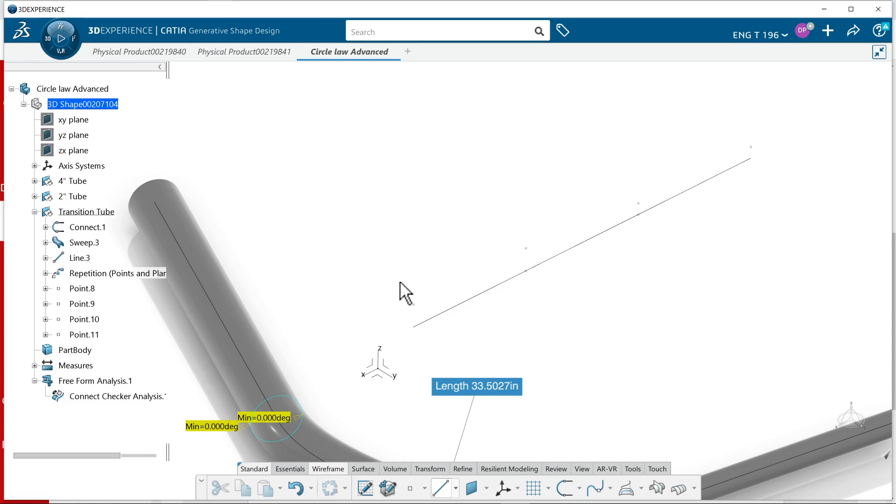
left_click(426, 316)
left_click(526, 249)
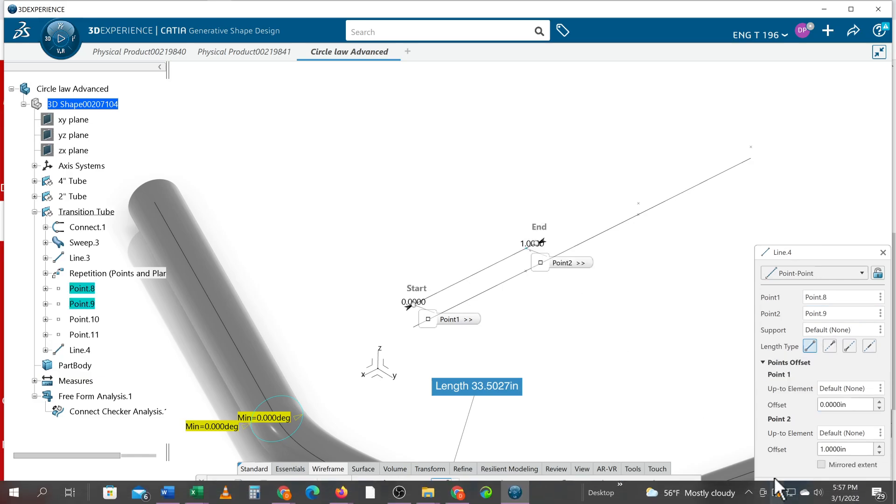
left_click(787, 489)
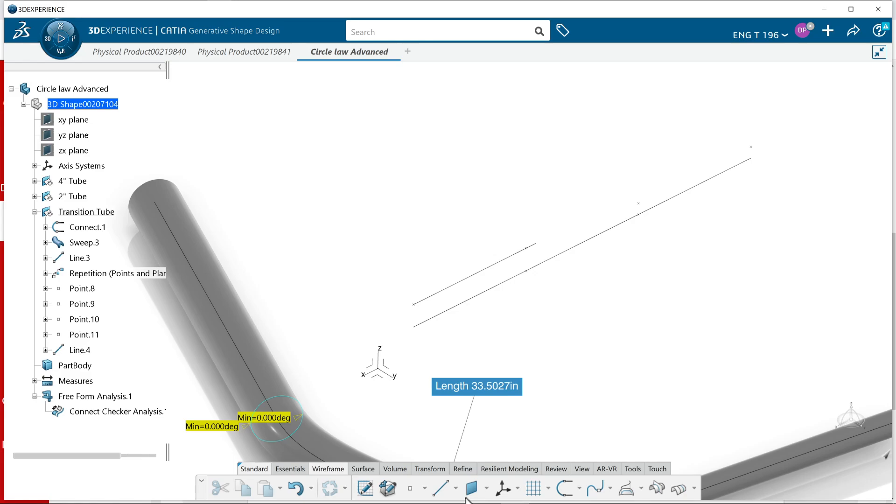
Edit the line between the 2 in points and set its Point 2 offset to 0 in
left_click(440, 489)
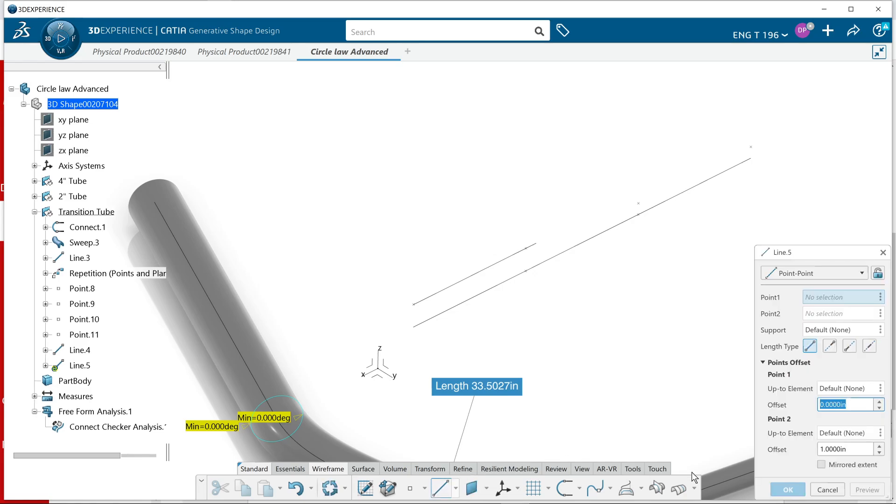
left_click(827, 490)
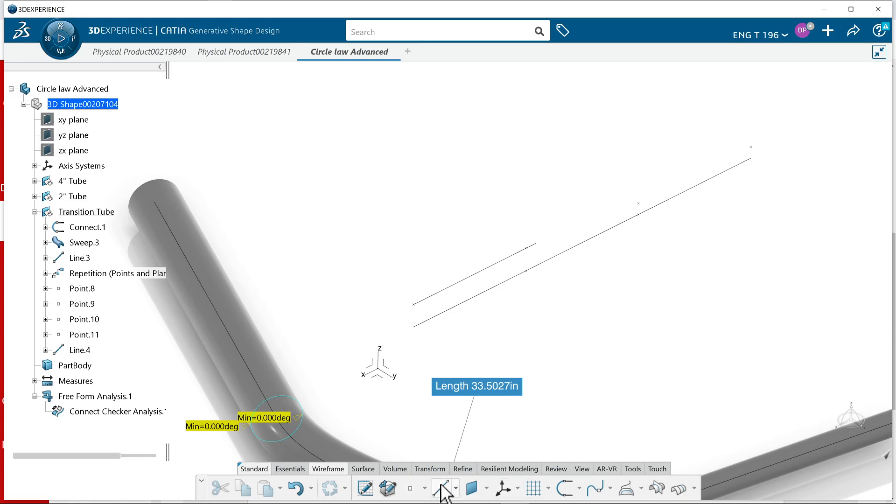
double_click(449, 287)
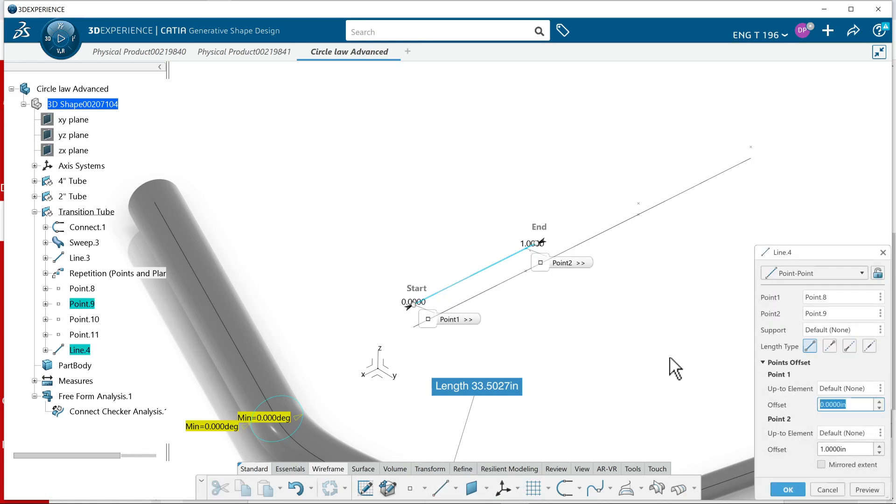
left_click(847, 449)
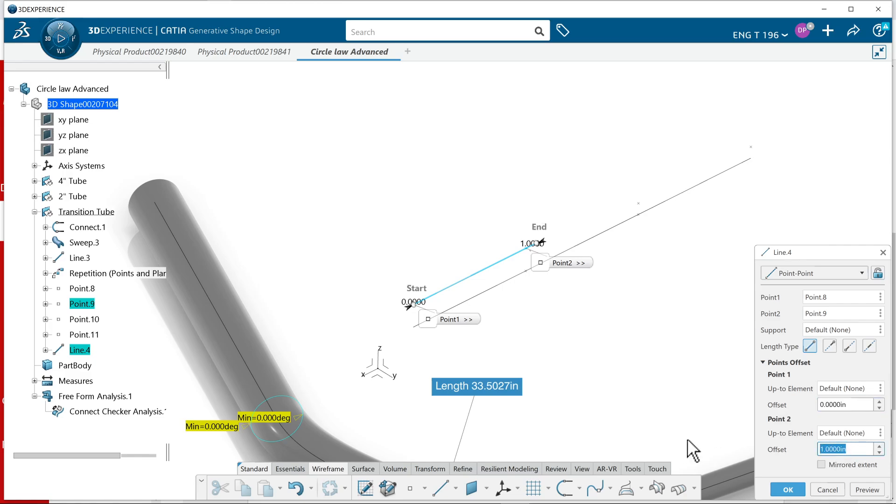
type("0")
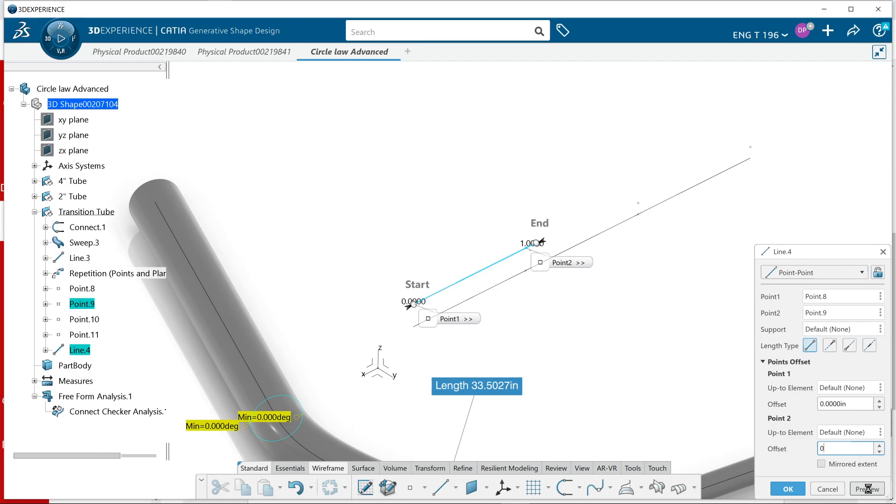
left_click(788, 488)
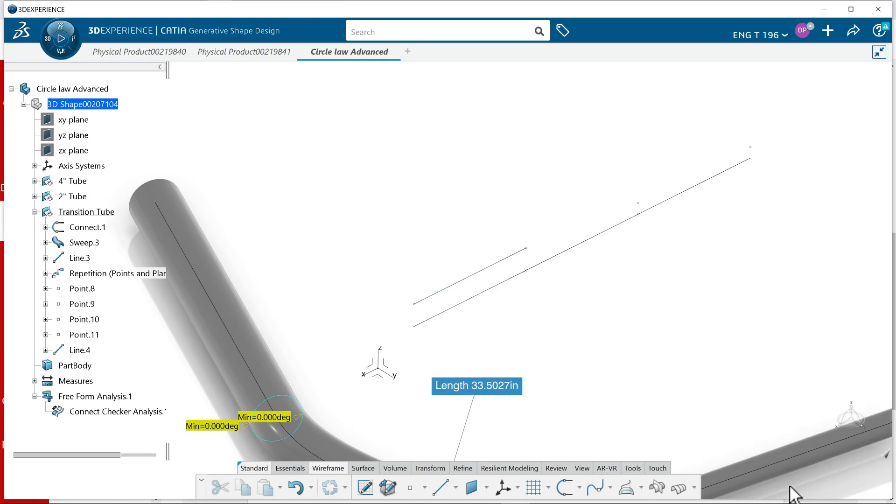
Create a Point-Point line joining the two points placed 1 in above the reference line
left_click(440, 487)
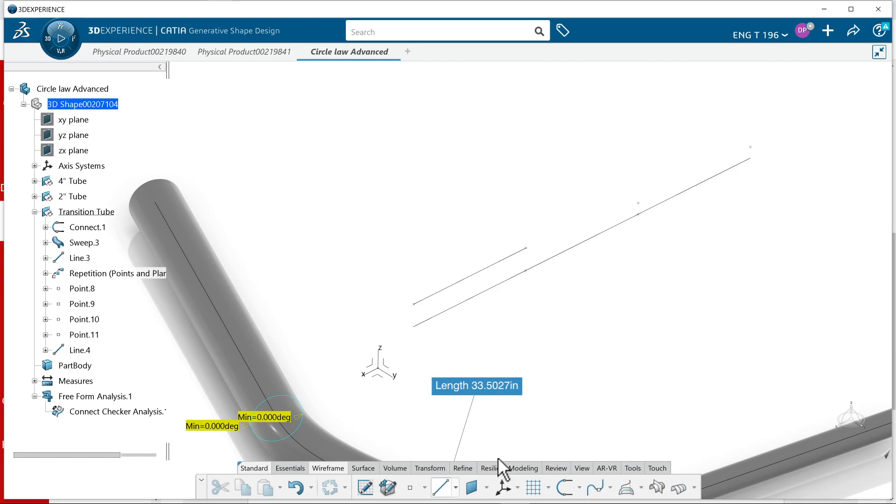
left_click(640, 204)
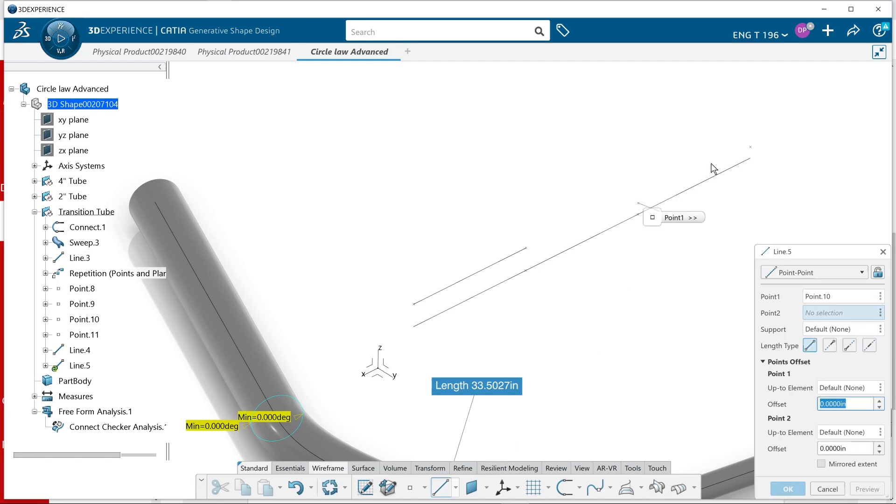
left_click(751, 149)
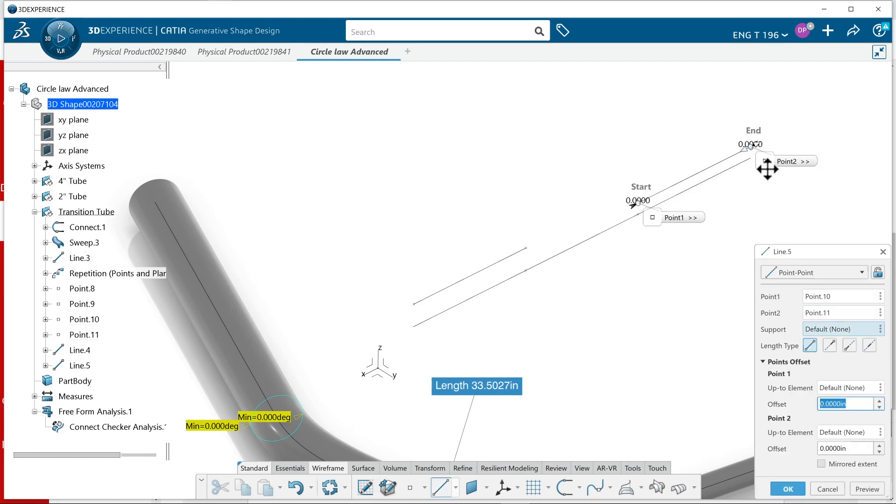
left_click(793, 487)
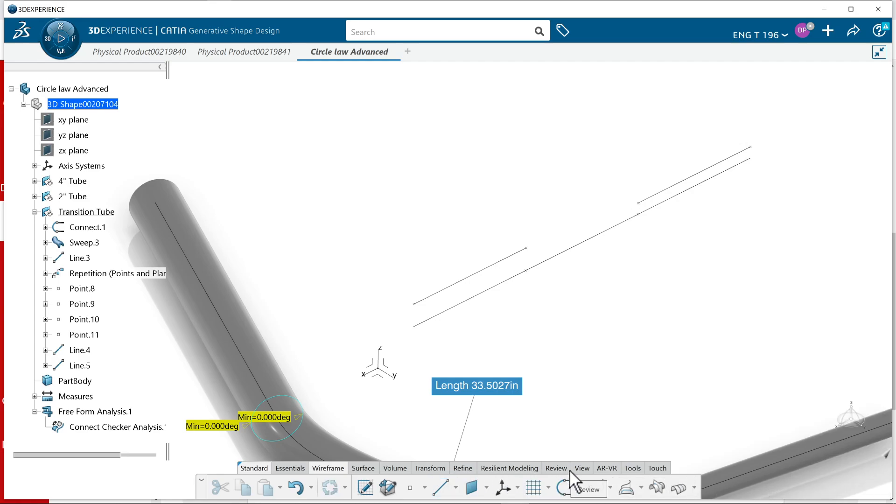
Measure between the long reference line and the line 1 in above it, using Measure Between
left_click(633, 468)
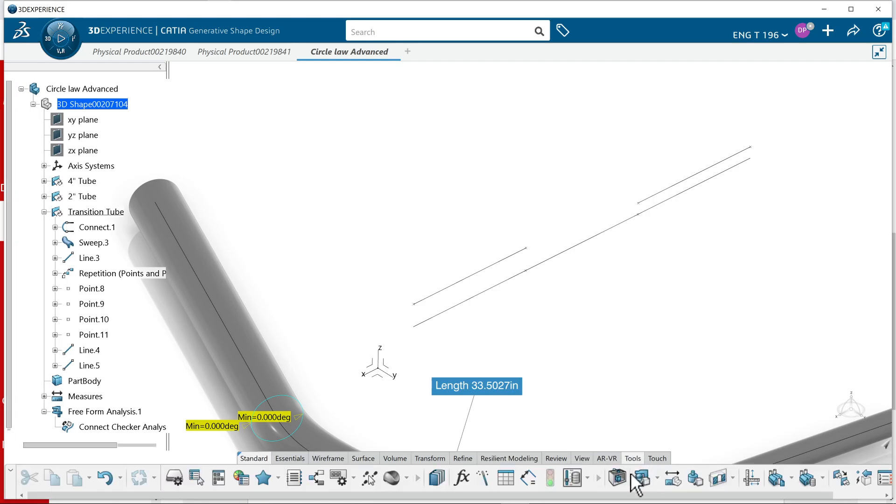
left_click(672, 478)
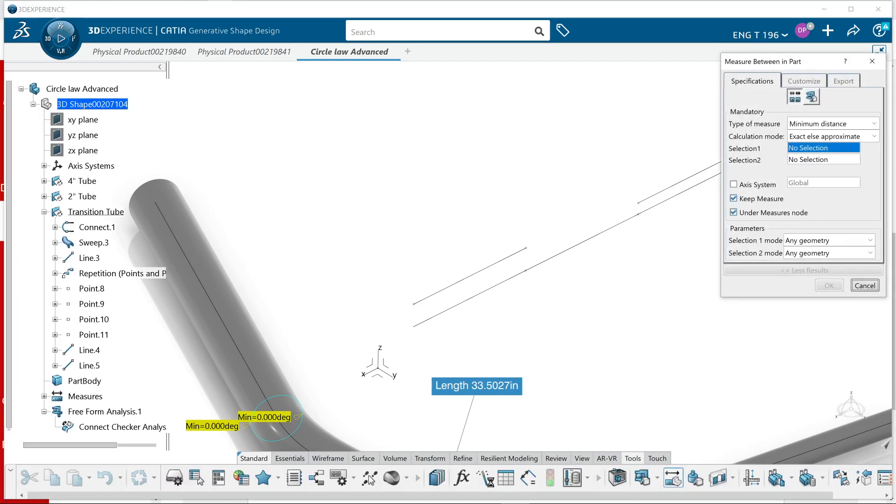
middle_click_drag(666, 266, 480, 404)
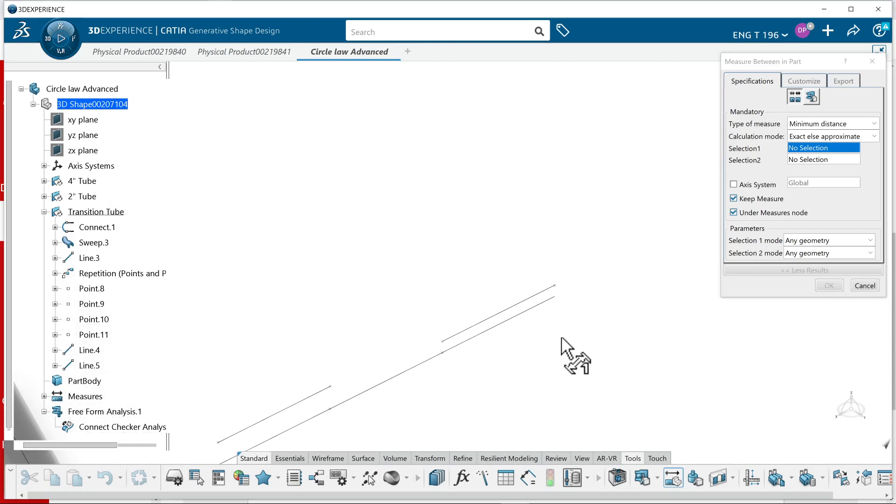
left_click(515, 315)
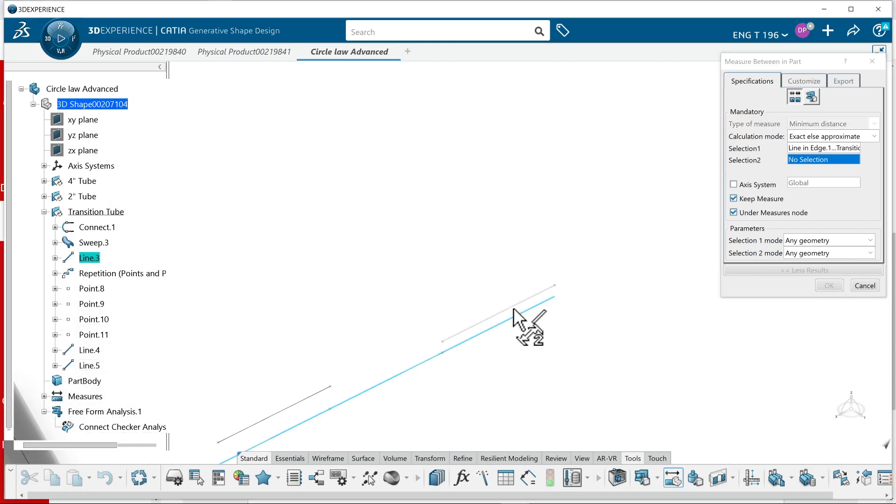
left_click(512, 307)
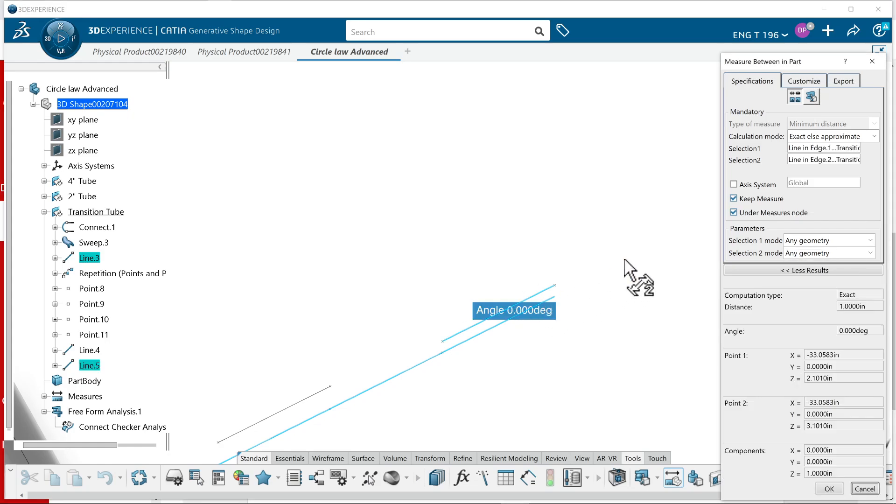
Display the distance instead of the angle in 3D for this measure, reposition its label away from the lines, and keep the measure
left_click(799, 82)
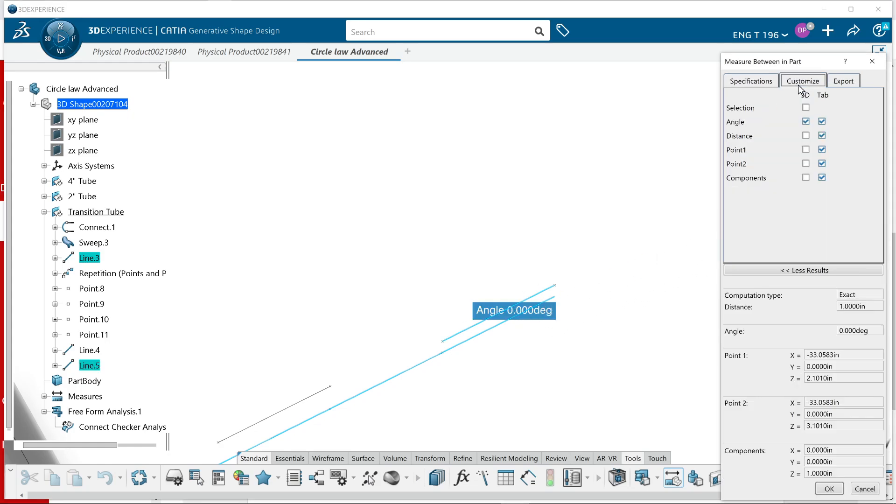
left_click(806, 135)
left_click(808, 121)
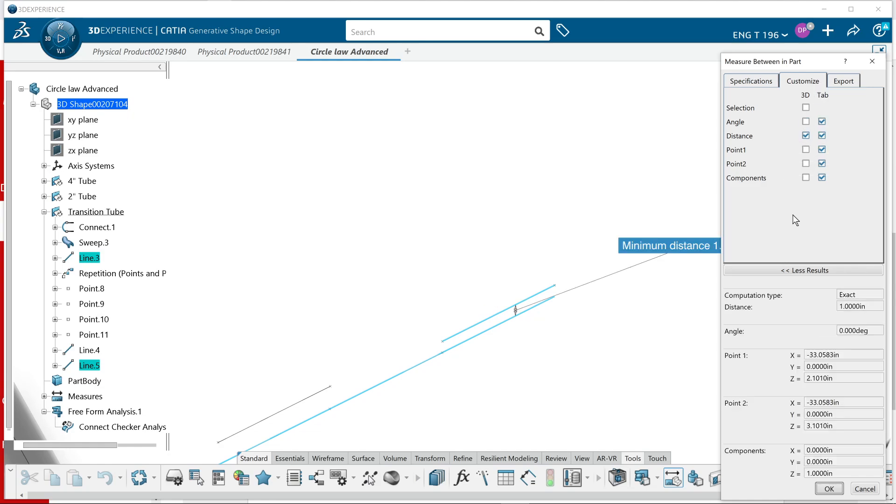
left_click_drag(625, 248, 643, 225)
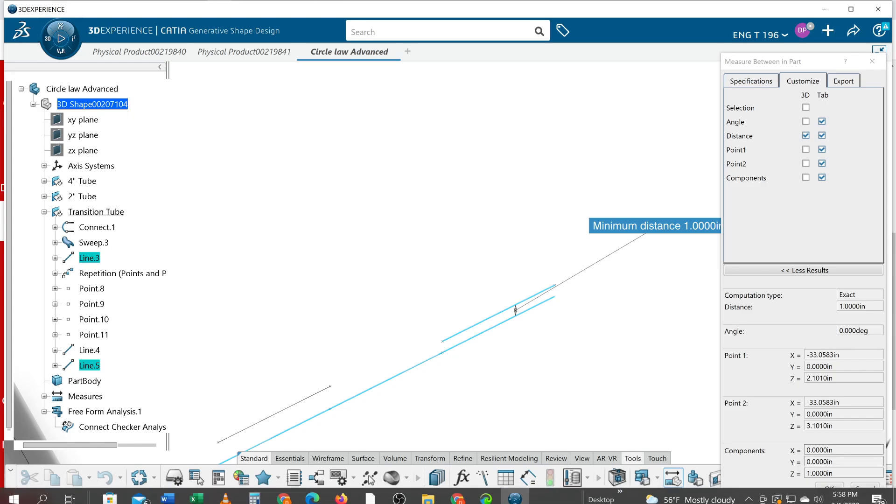
left_click(830, 488)
Add a kept minimum distance measure between the reference line and the line 2 in above it, with its label set clear of the lines
middle_click_drag(630, 342, 731, 276)
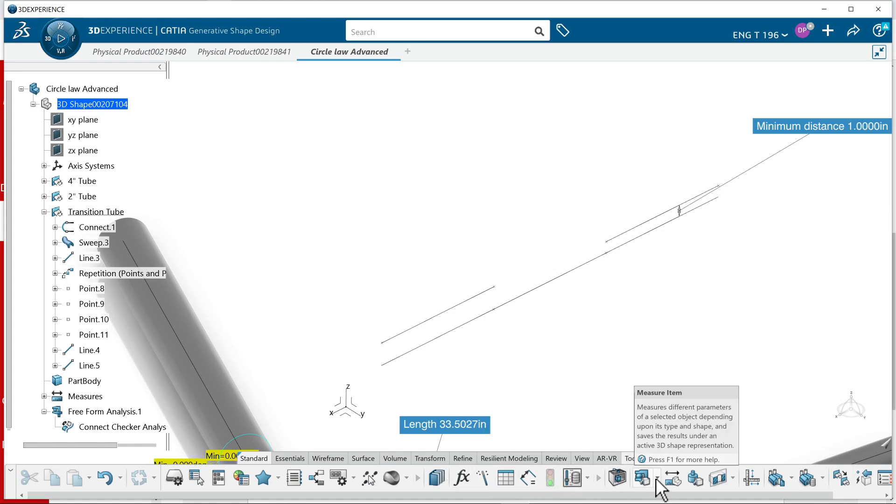
left_click(671, 476)
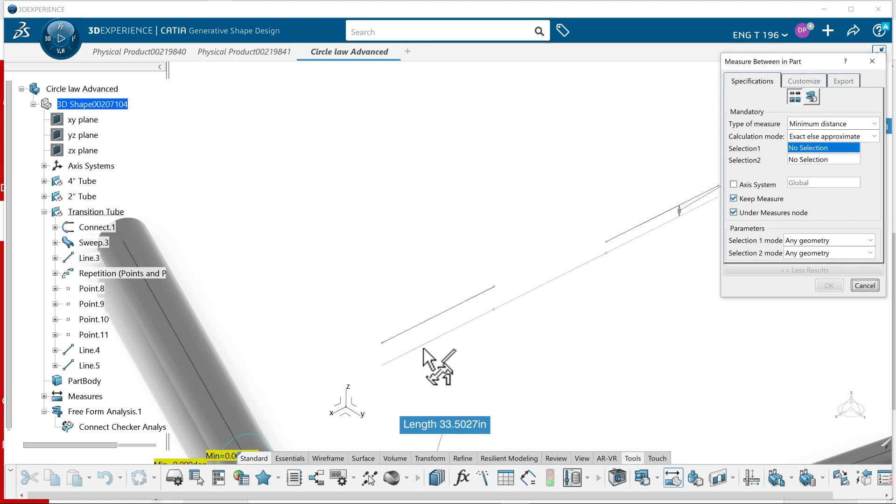
left_click(423, 344)
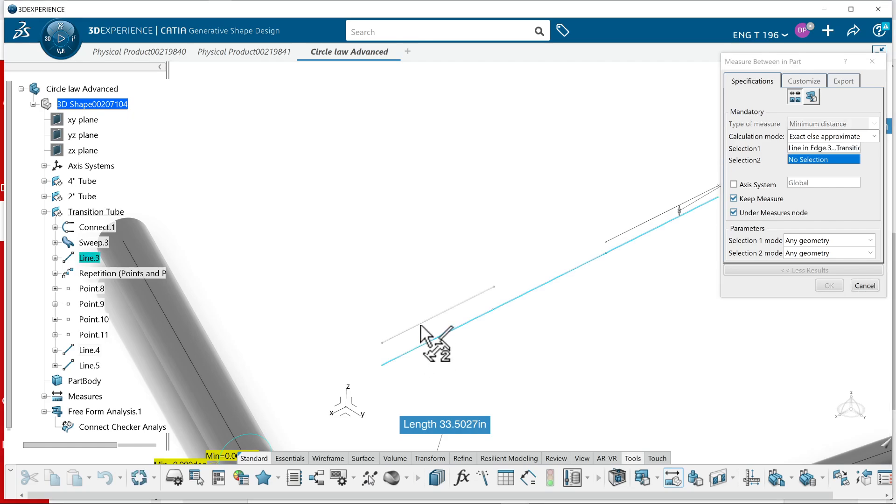
left_click(421, 324)
left_click_drag(424, 334, 285, 244)
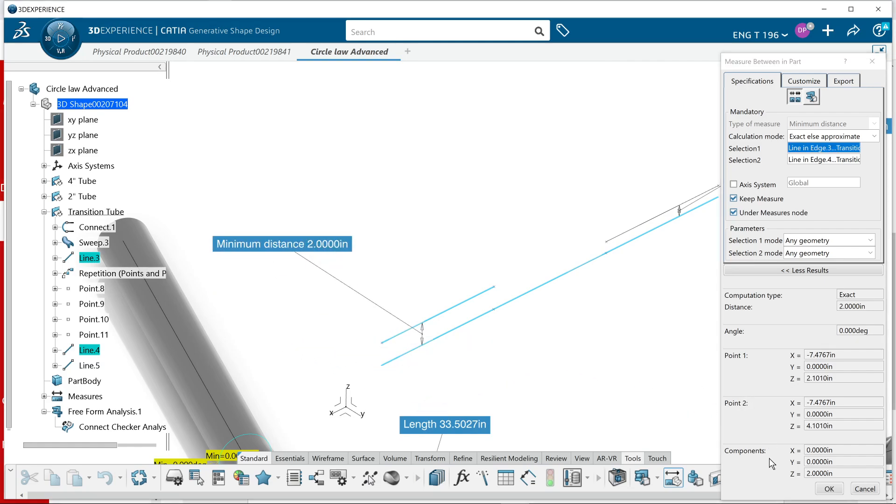
left_click(829, 488)
Create a Normal connect curve with tangency continuity and tension 1 joining the inner ends of the 2 in and 1 in offset lines
middle_click_drag(611, 375, 572, 352)
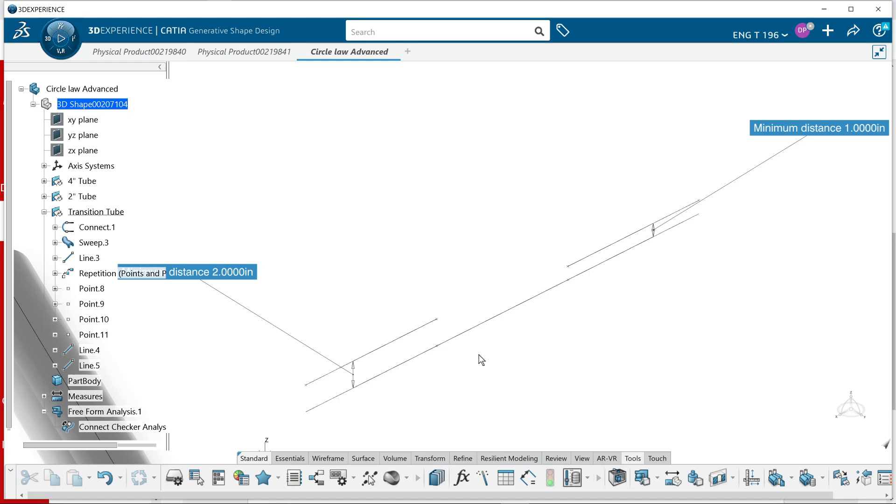
left_click(329, 459)
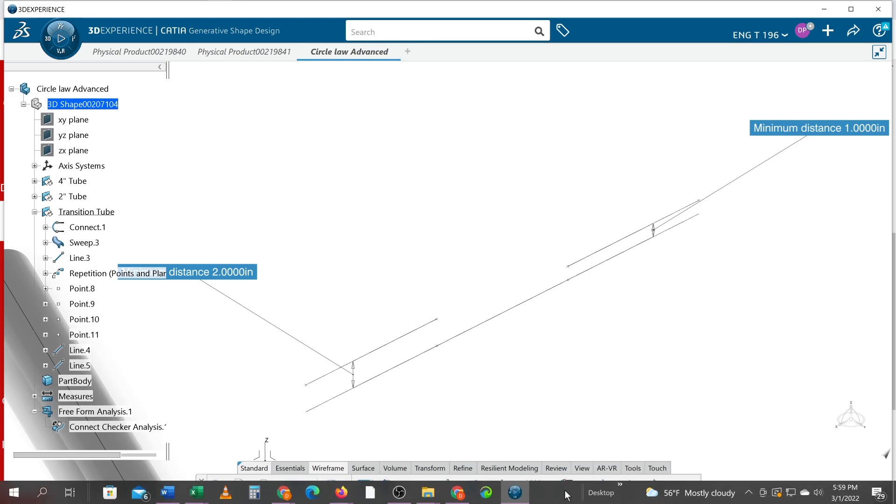
left_click(564, 487)
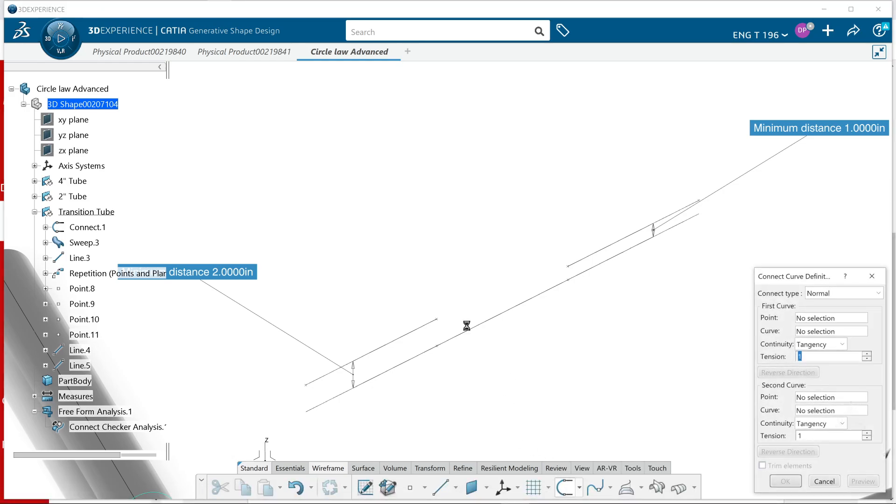
left_click(438, 320)
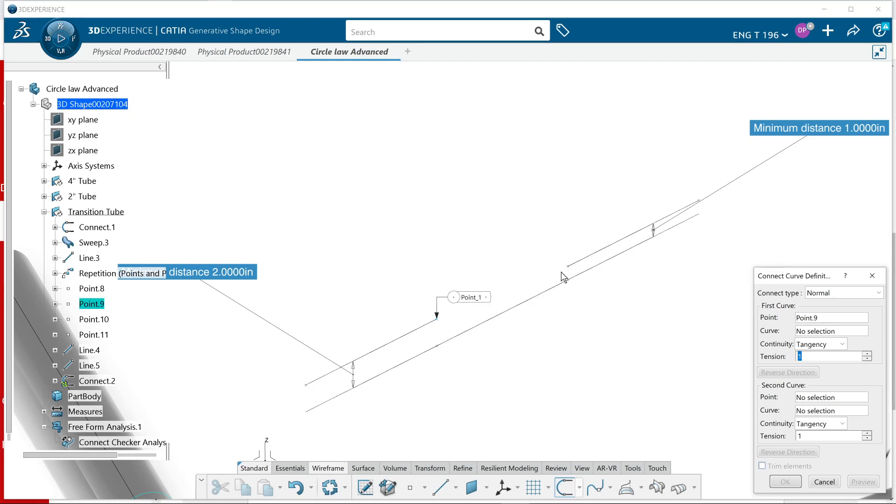
left_click(431, 324)
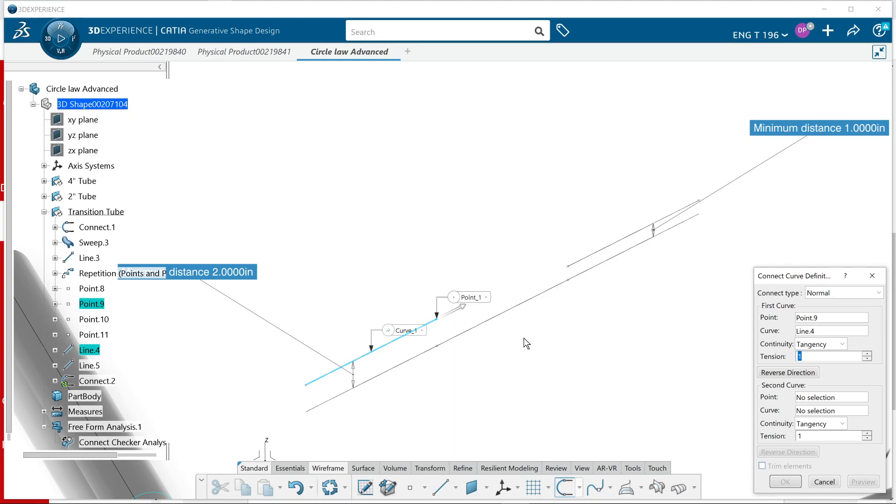
left_click(570, 269)
left_click(591, 259)
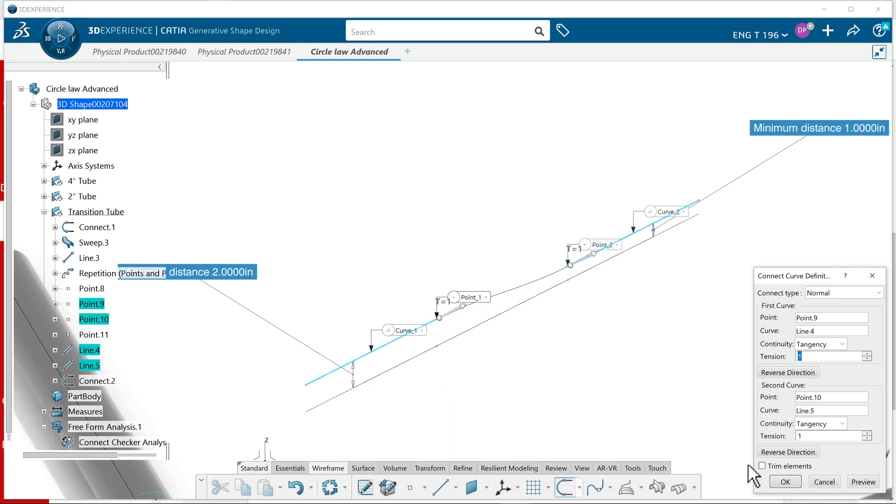
left_click(779, 481)
Look for the Law command among the available toolsets
middle_click_drag(601, 408, 599, 388)
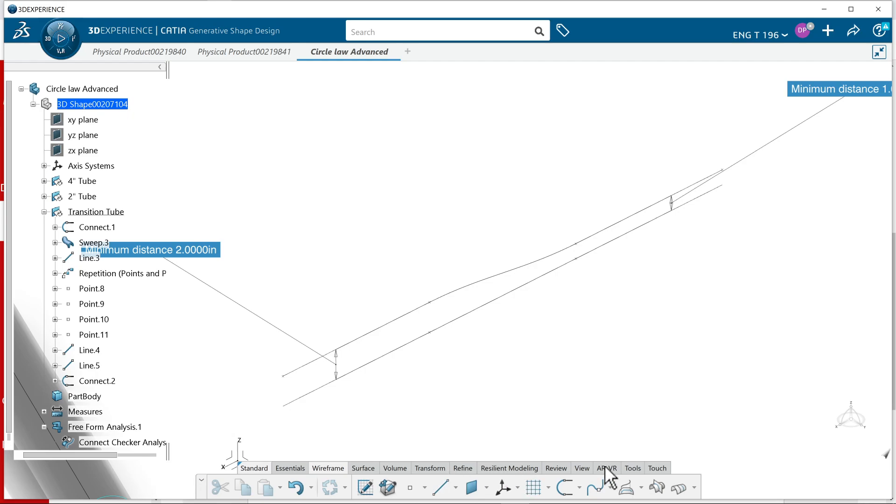
left_click(556, 466)
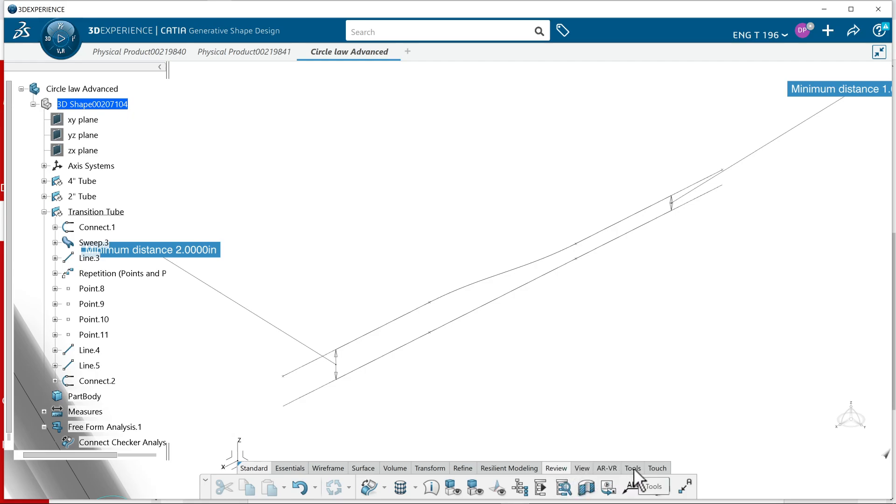
left_click(633, 468)
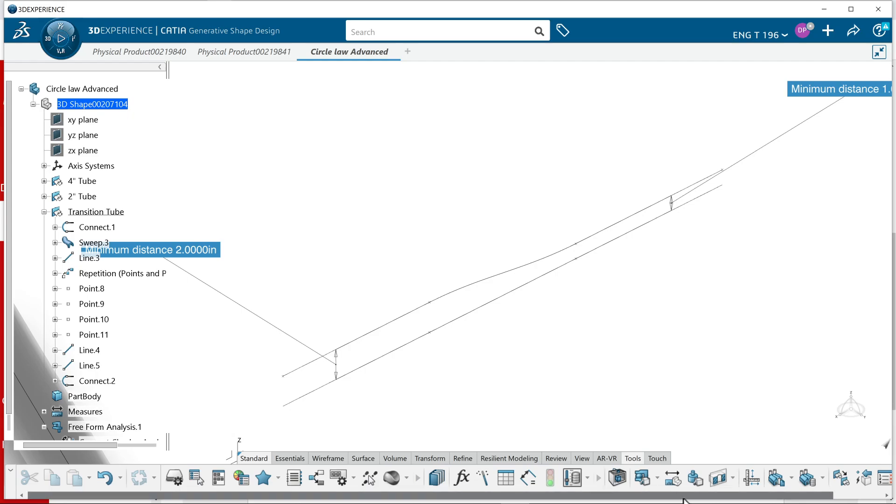
left_click_drag(683, 500, 790, 499)
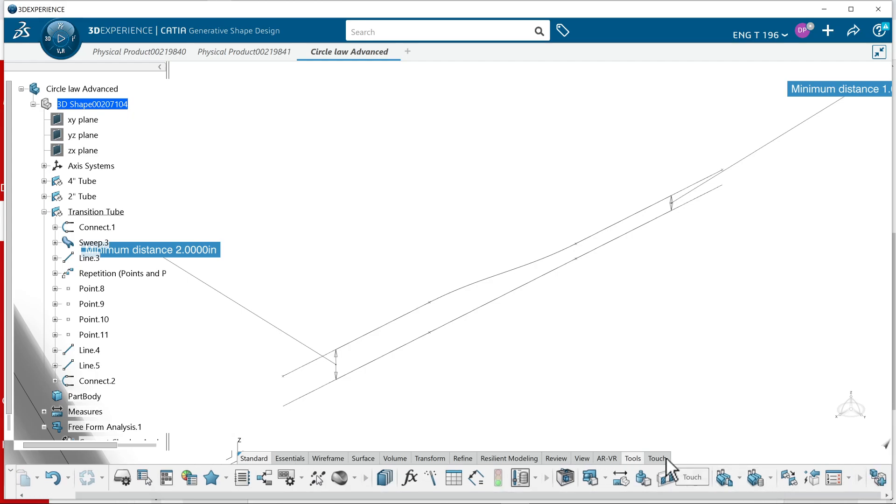
left_click(463, 458)
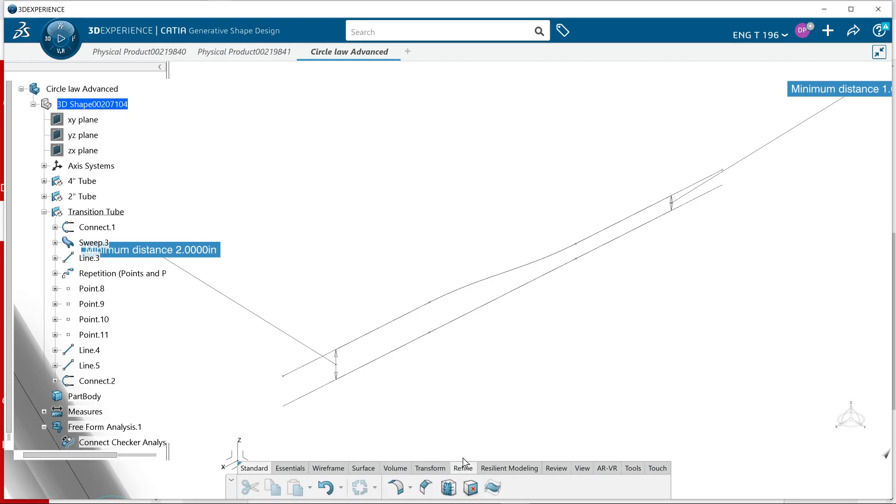
left_click(395, 468)
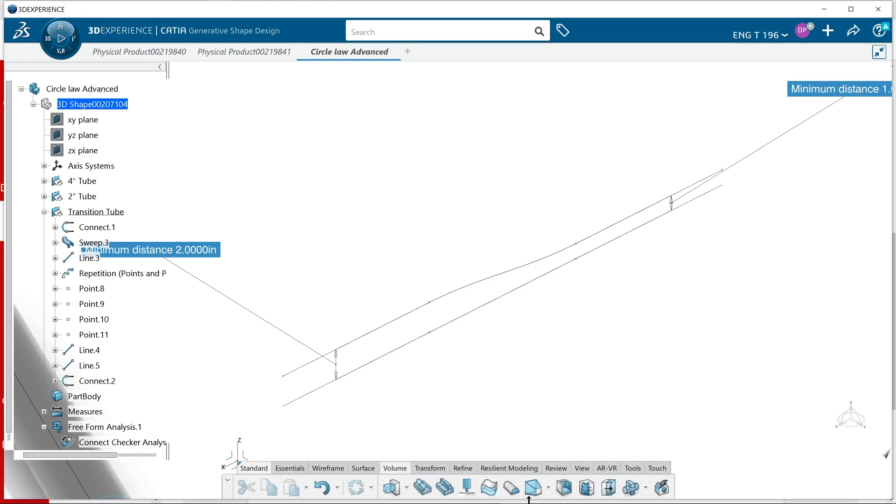
left_click(547, 469)
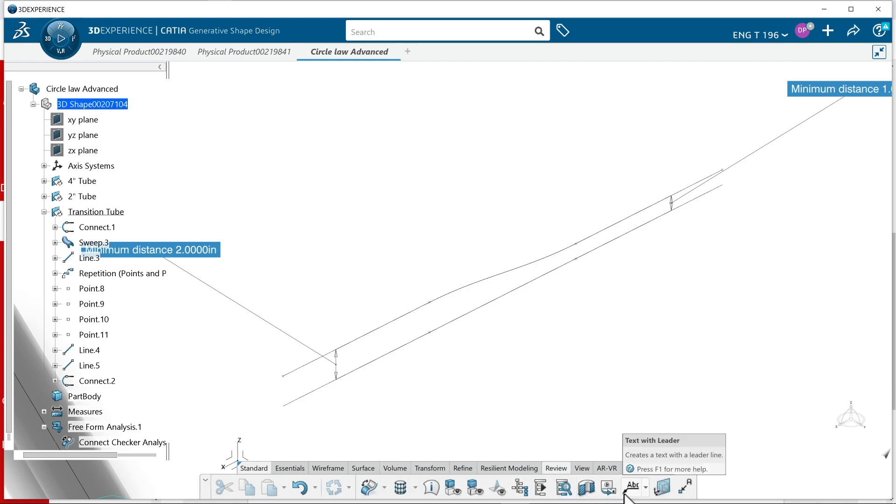
left_click(426, 470)
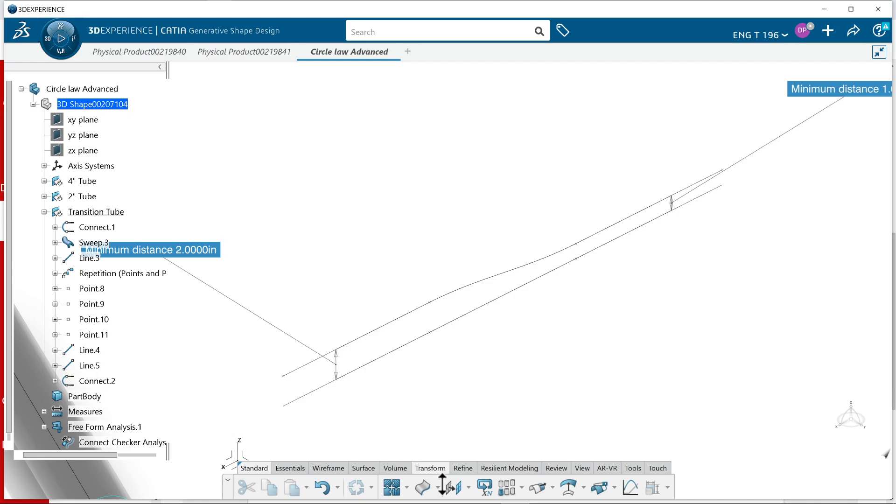
left_click(630, 488)
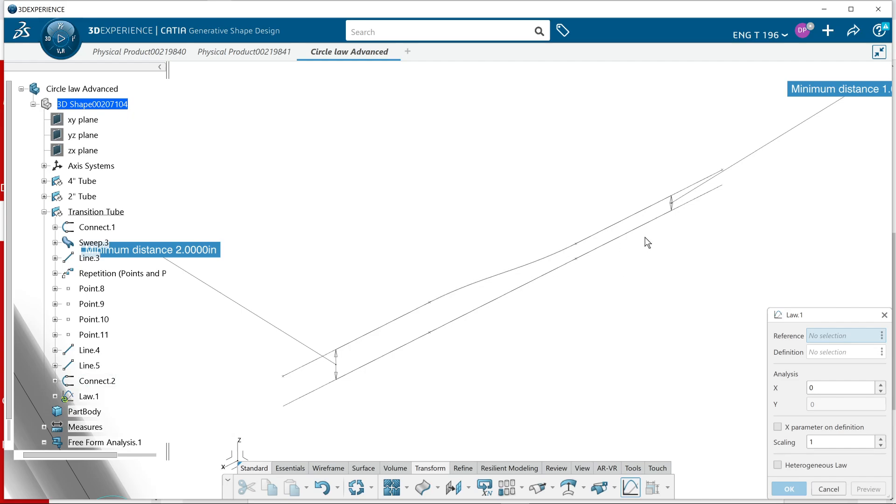
left_click(630, 218)
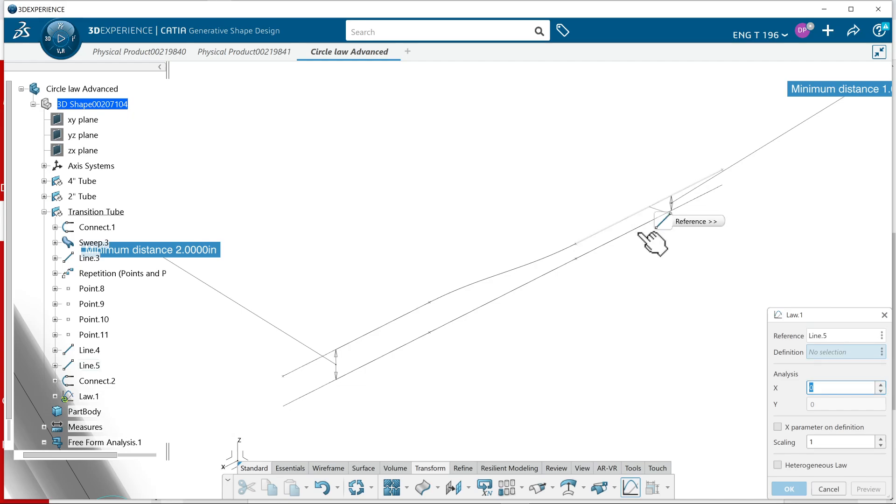
left_click(829, 489)
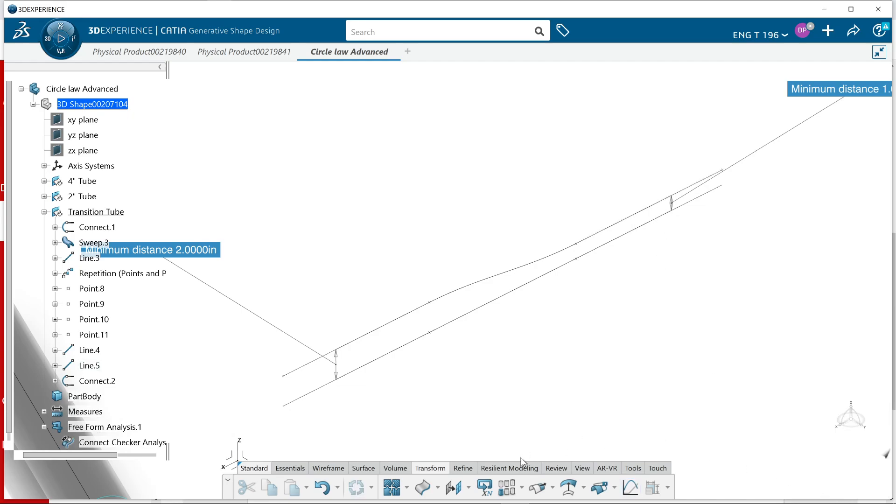
Create a law with the long straight line as reference and the new connect curve as definition
left_click(630, 488)
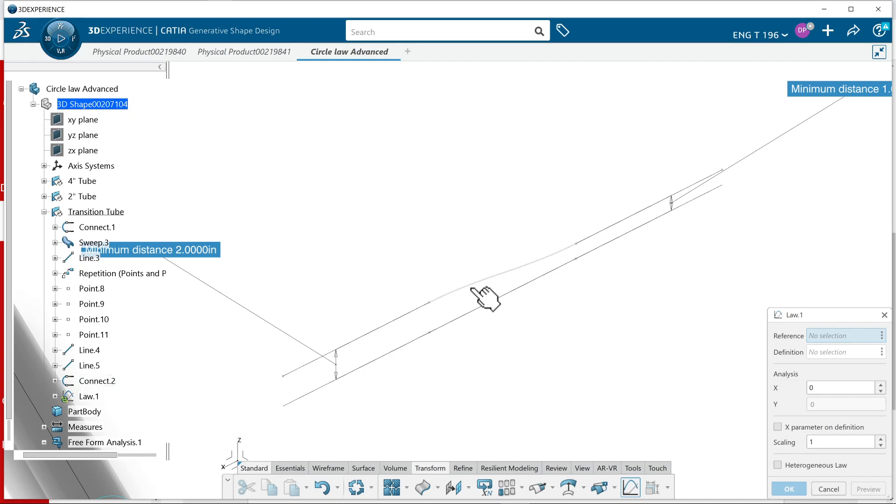
left_click(106, 381)
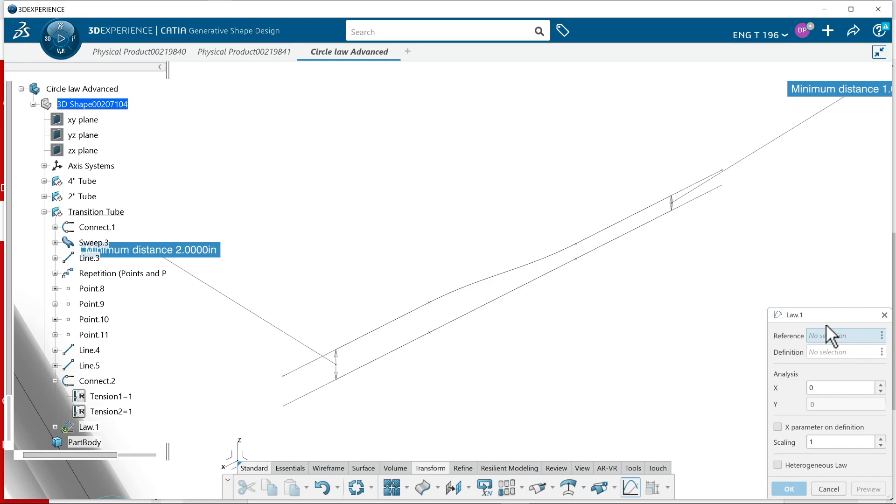
left_click(483, 306)
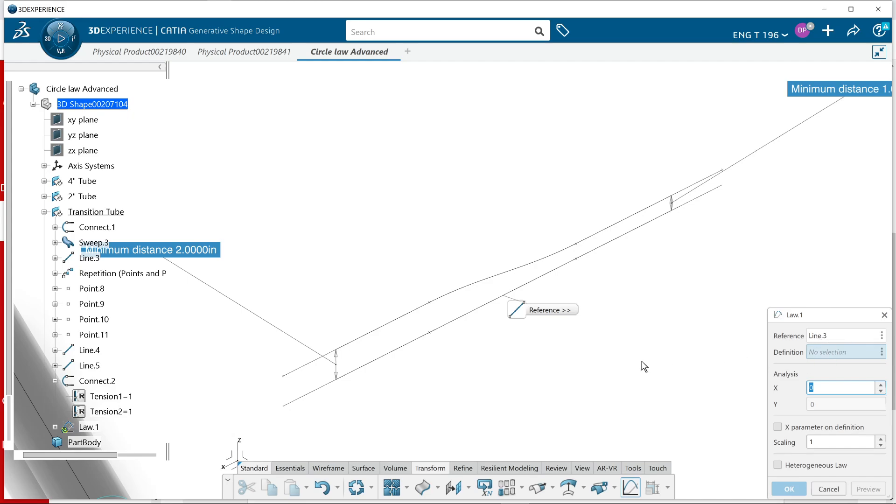
left_click(479, 283)
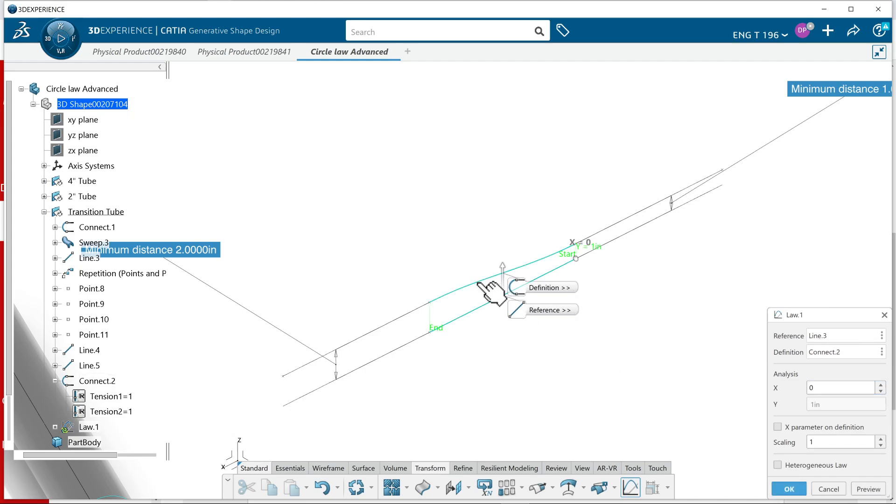
middle_click_drag(547, 356, 540, 343)
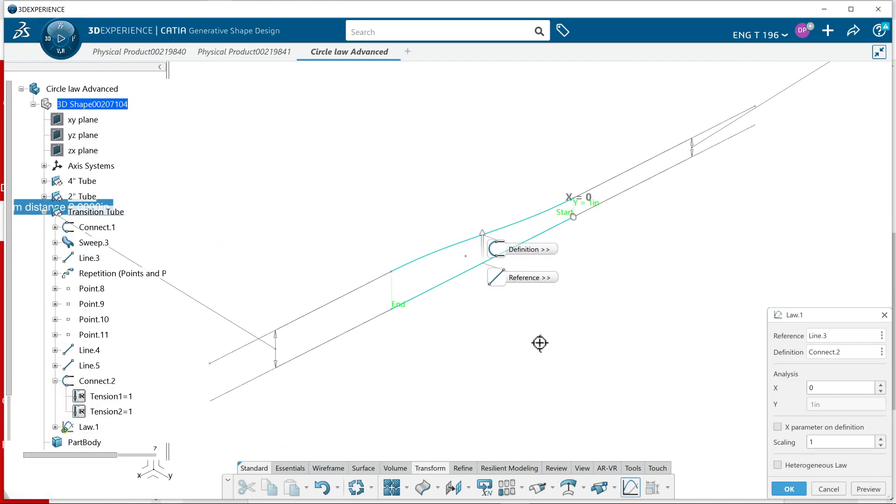
left_click(796, 487)
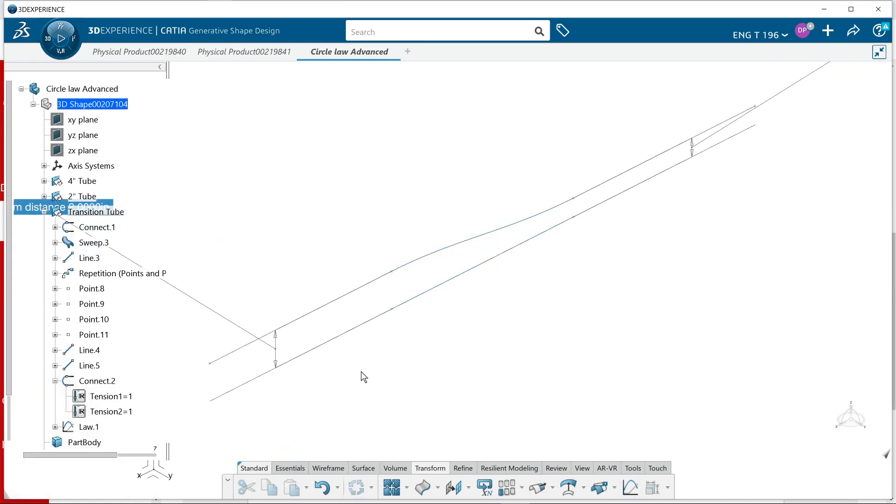
Change the transition tube sweep's radius law to Advanced, using Law.1 as the law element
middle_click_drag(362, 376, 316, 413)
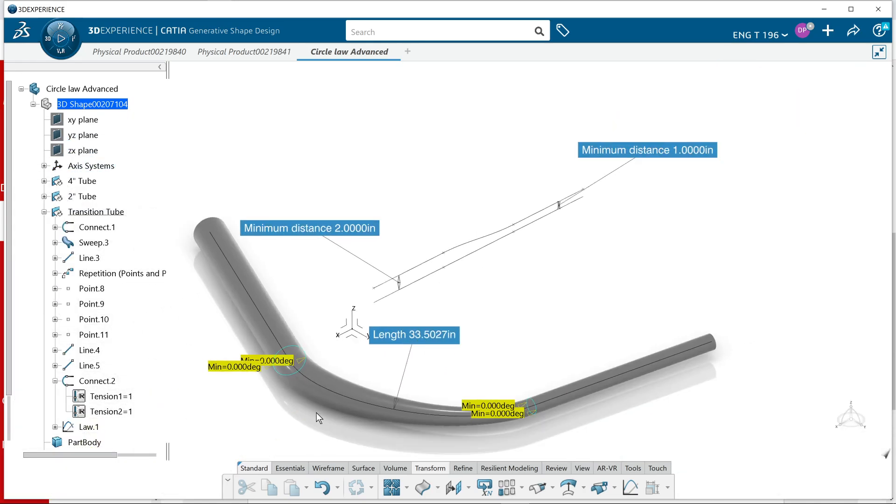
double_click(323, 402)
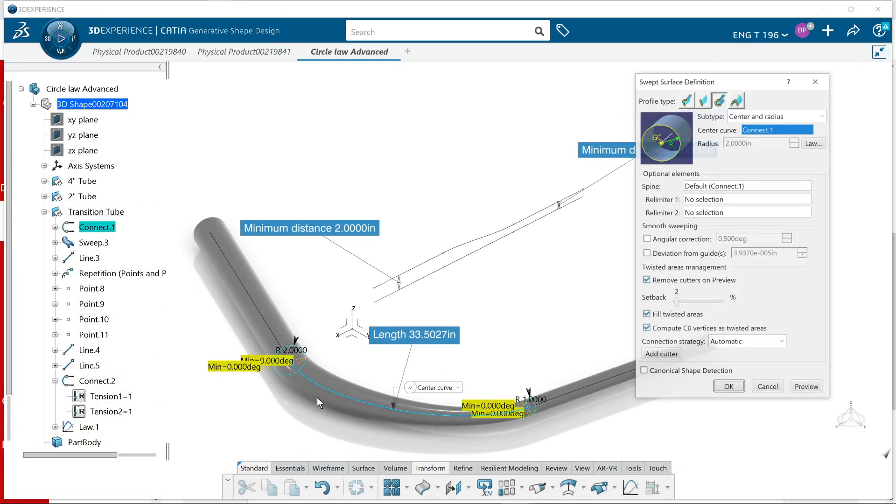
left_click(812, 144)
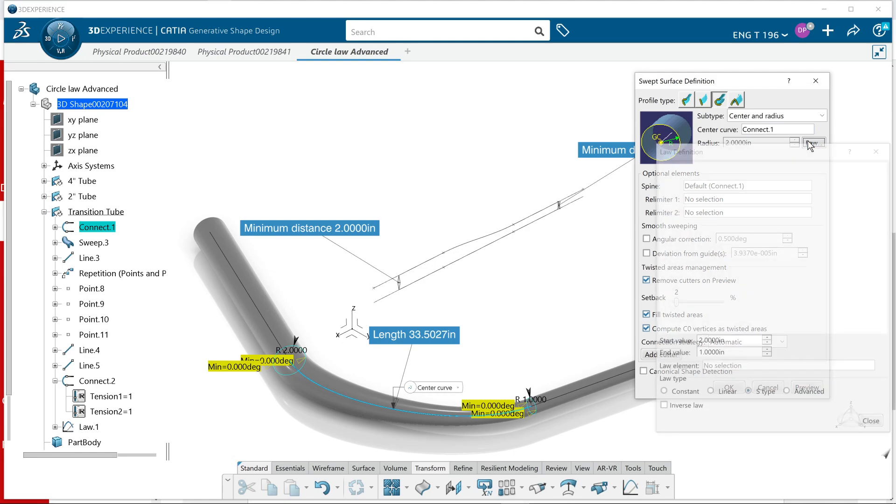
left_click(806, 394)
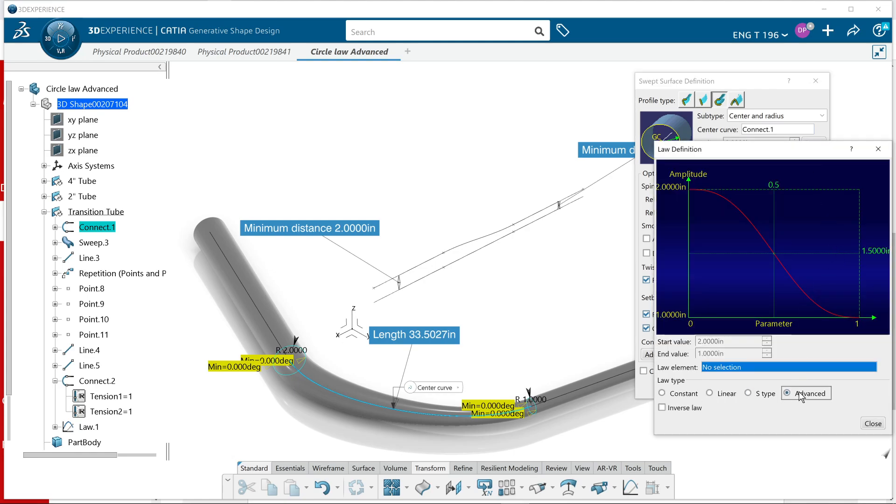
left_click(91, 428)
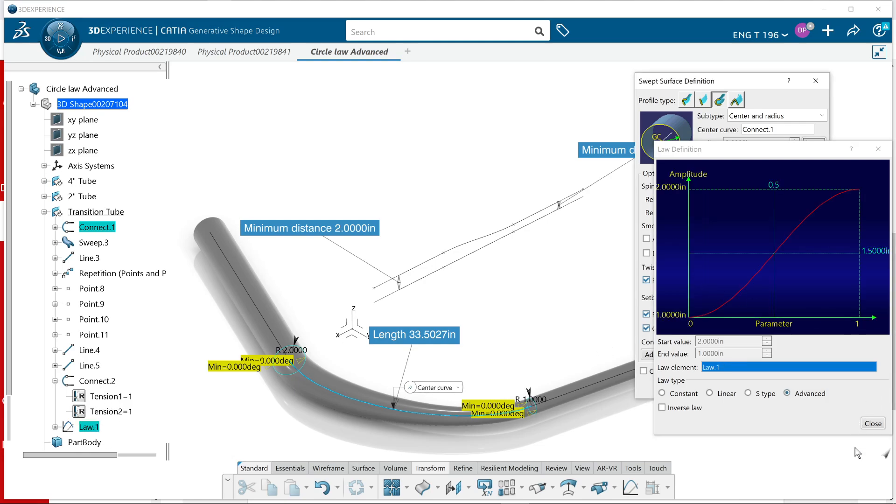
left_click(873, 424)
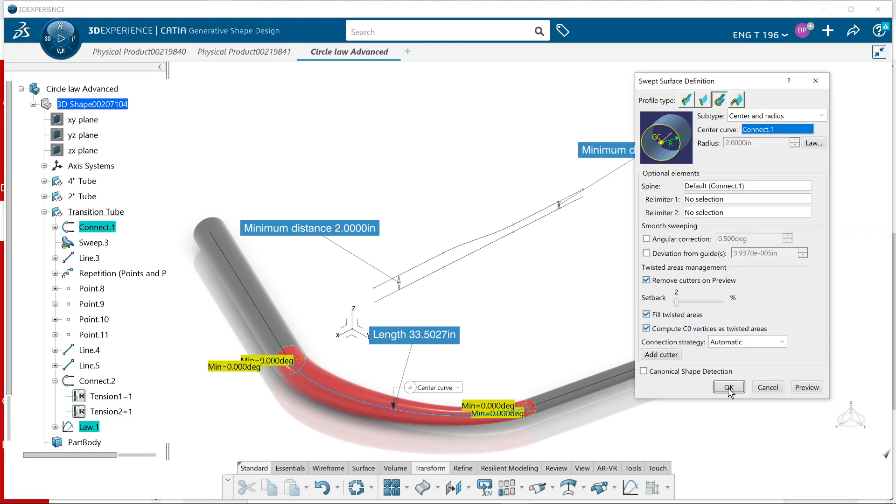
left_click(727, 383)
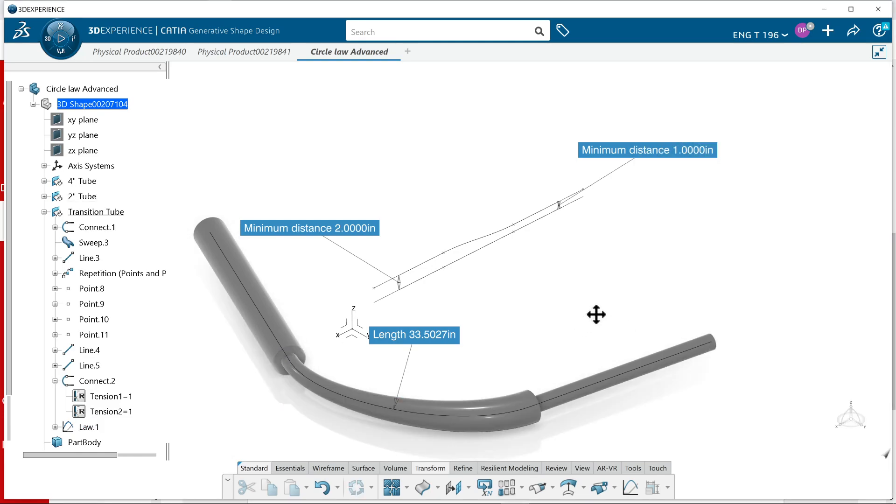
Invert the advanced radius law of the transition tube sweep
middle_click_drag(596, 314, 602, 304)
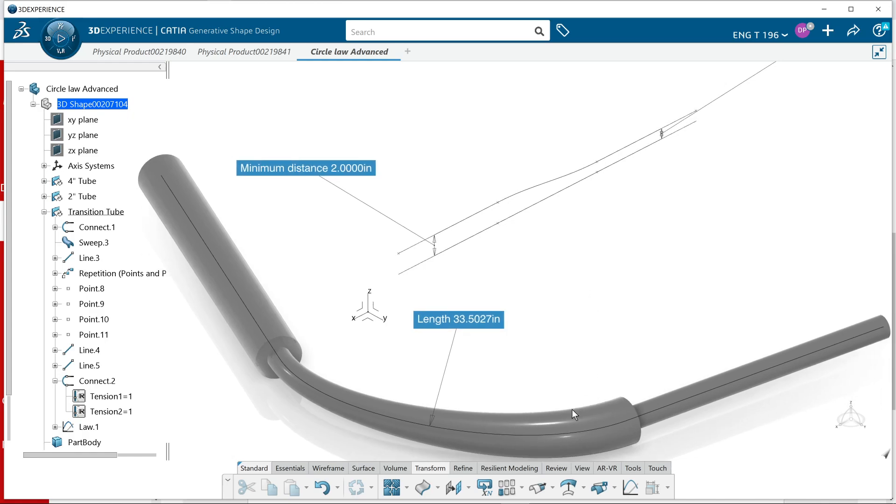
double_click(579, 420)
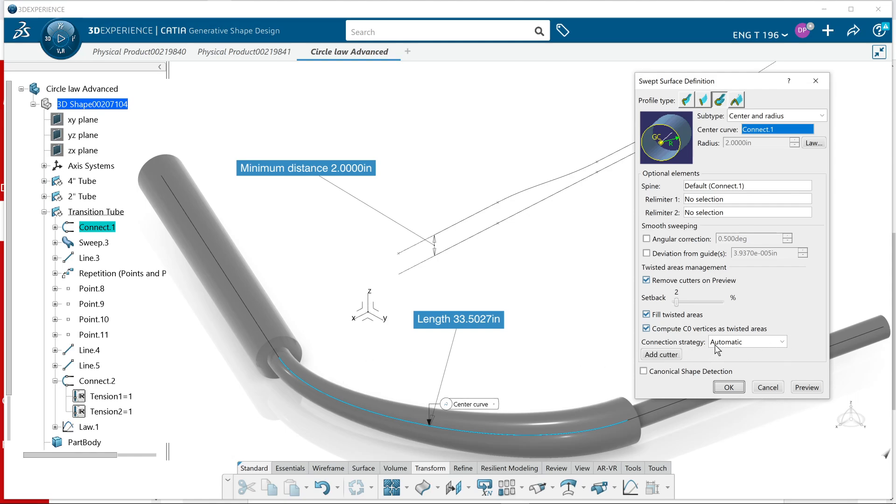
left_click(812, 143)
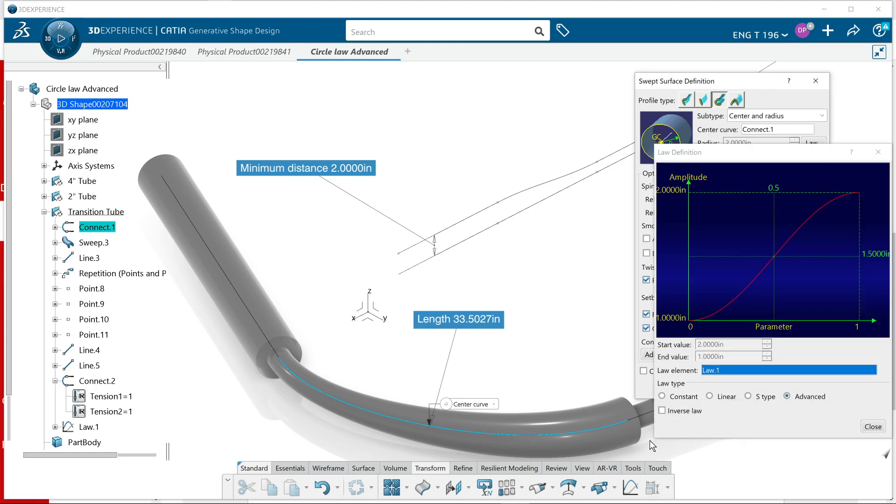
left_click(684, 410)
left_click(873, 426)
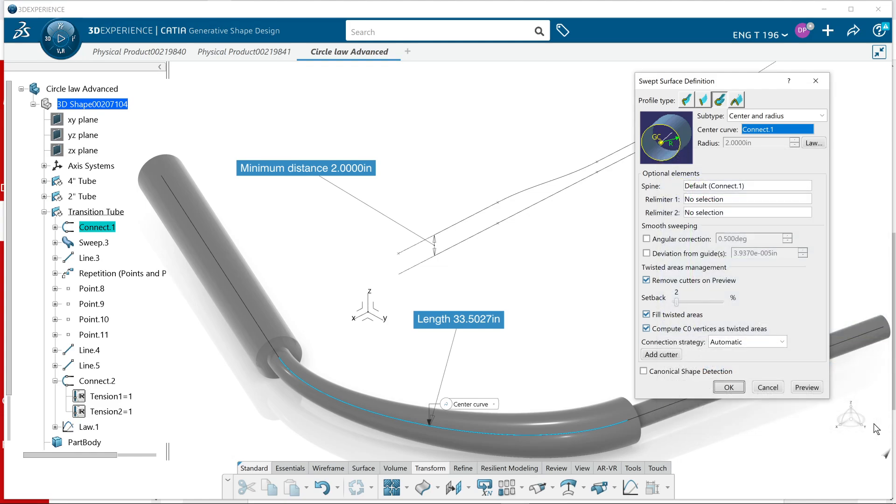
left_click(728, 387)
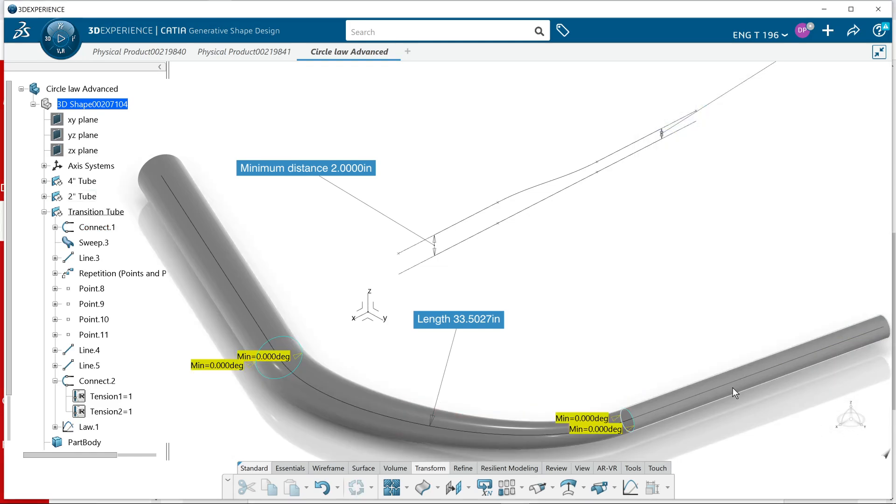
Join the 2 in offset line, the connect curve and the 1 in offset line into one curve
middle_click_drag(644, 322, 621, 329)
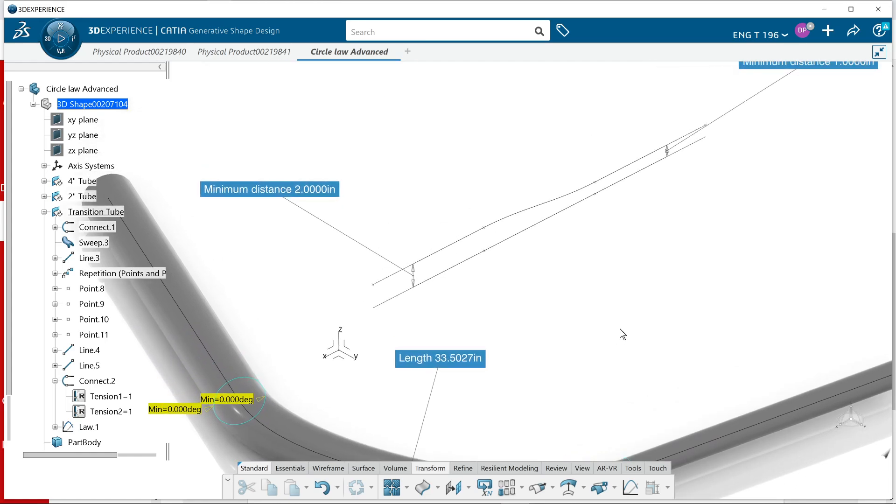
middle_click_drag(548, 295, 536, 282)
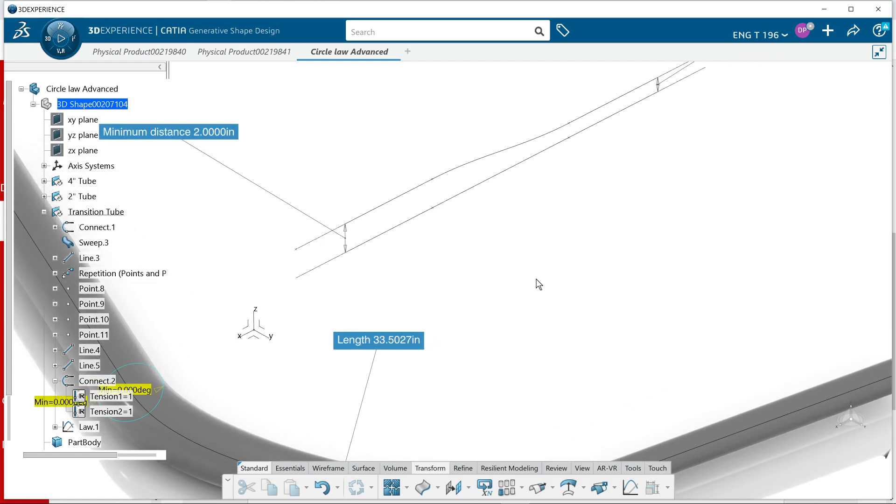
middle_click_drag(545, 241, 500, 324)
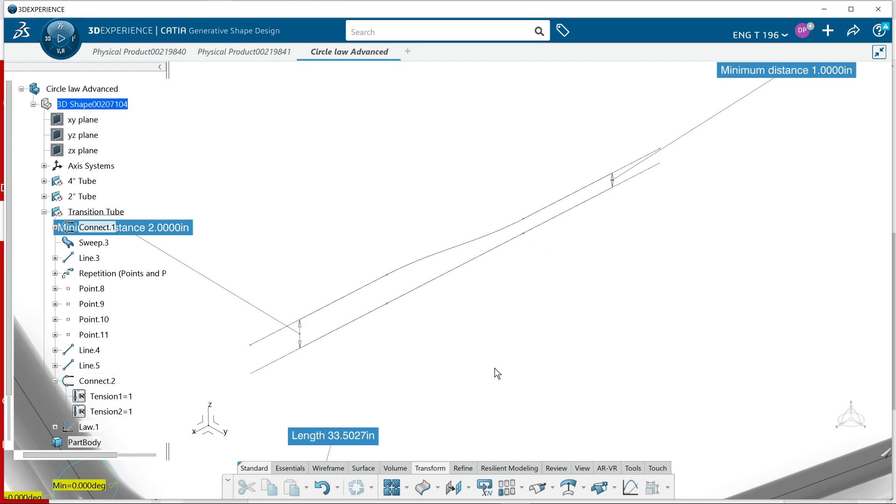
middle_click_drag(496, 372, 535, 348)
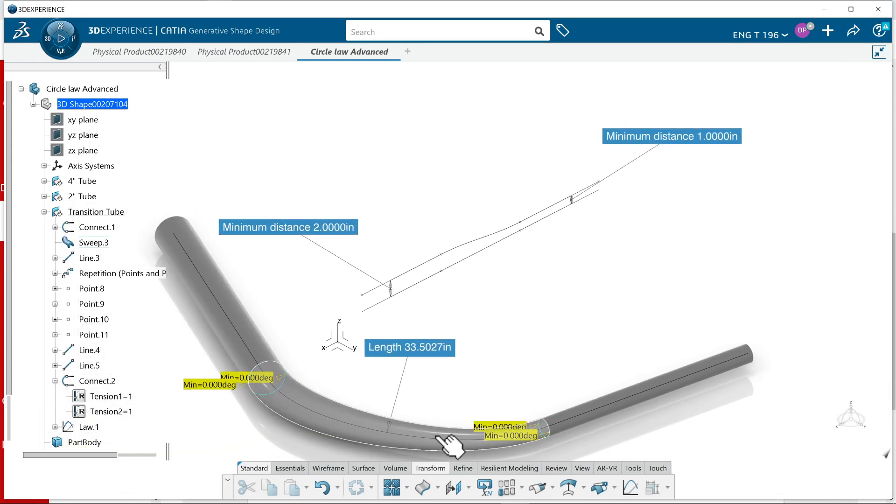
middle_click_drag(506, 354, 514, 340)
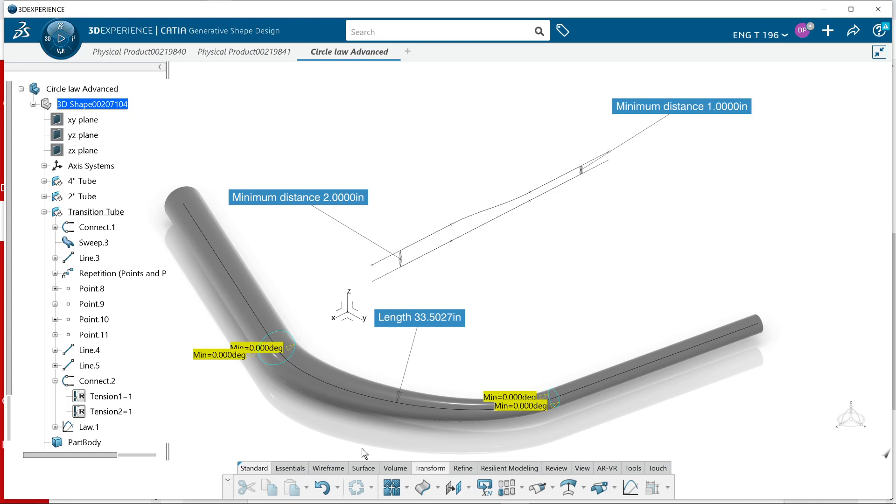
left_click(391, 488)
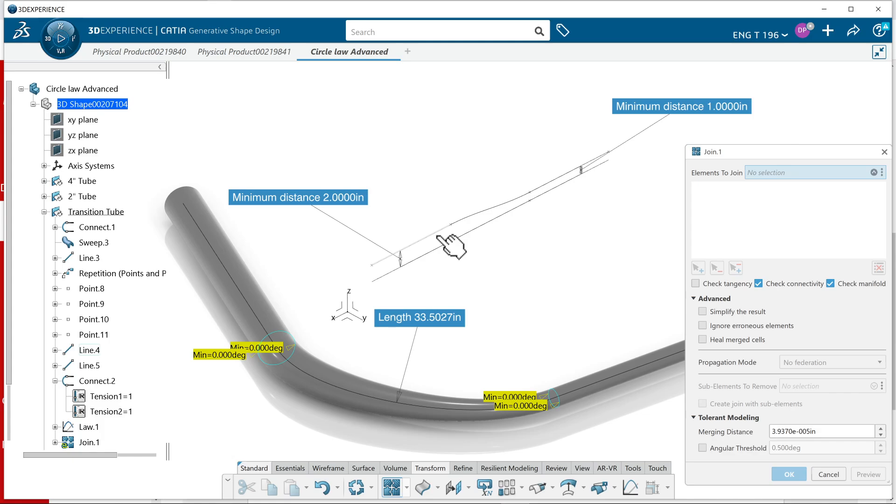
left_click(453, 229)
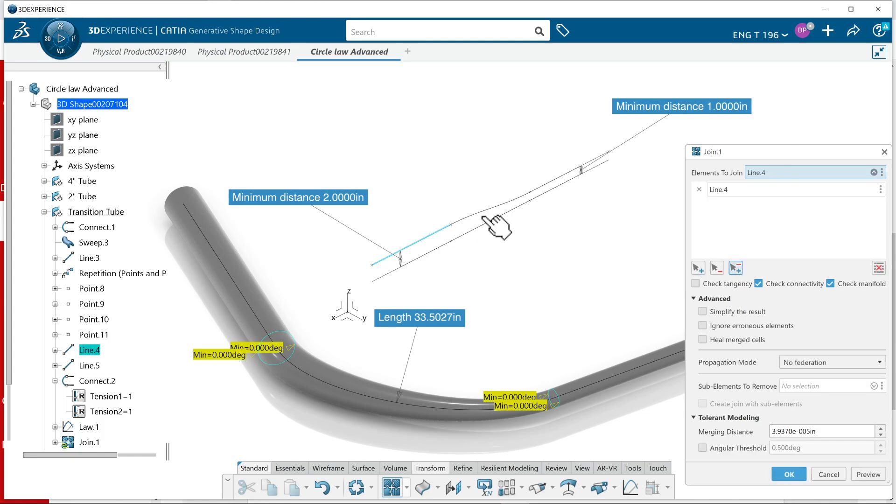
left_click(528, 201)
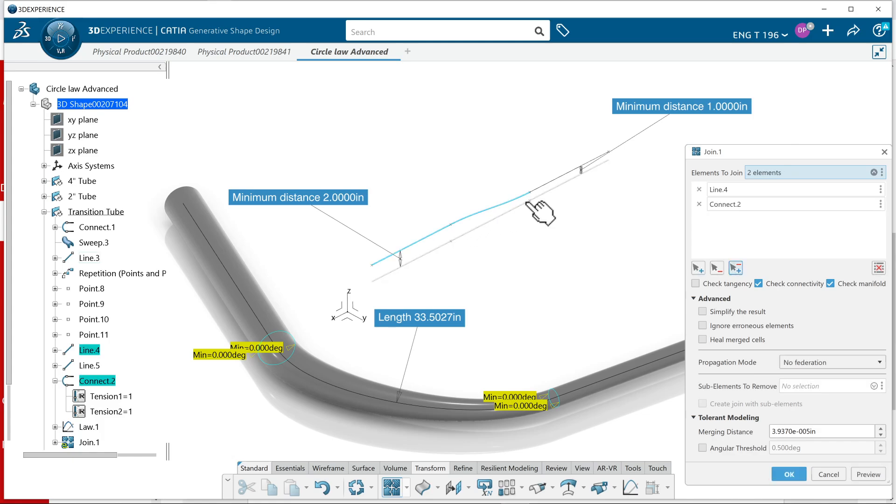
left_click(557, 182)
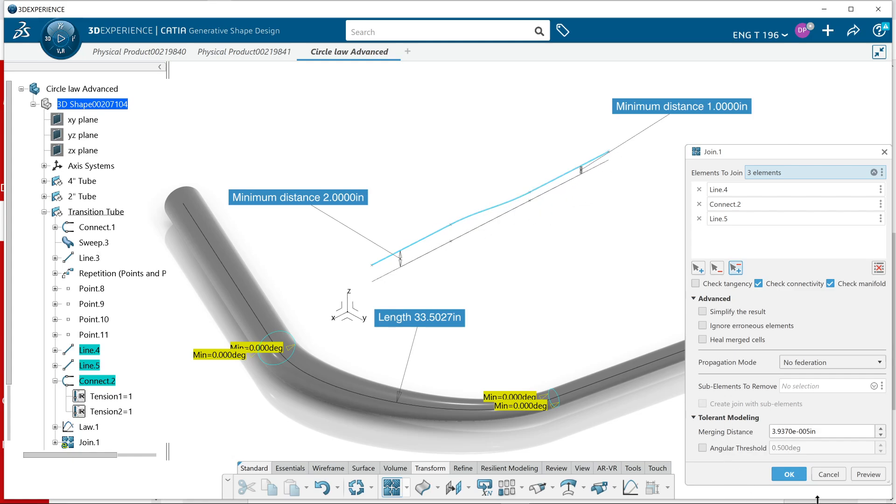
Complete the join of Line.4, Connect.2 and Line.5, and replace the definition curve of Law.1 with Join.1
left_click(783, 474)
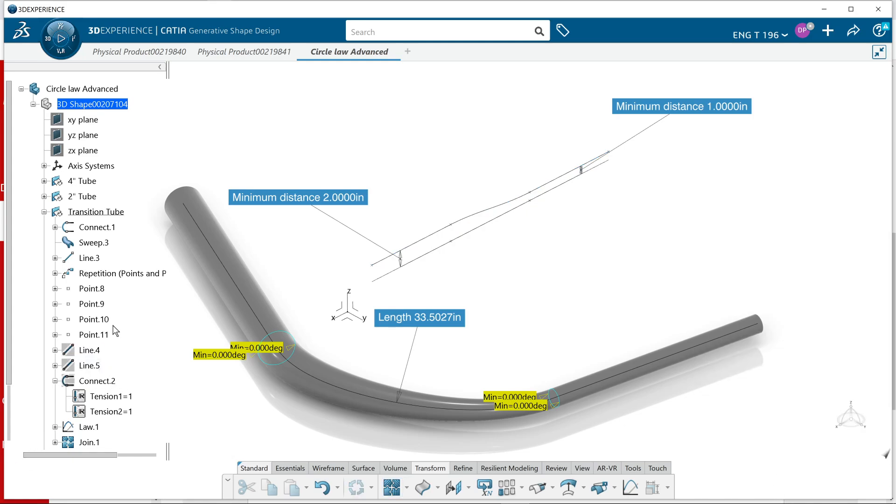
left_click(89, 427)
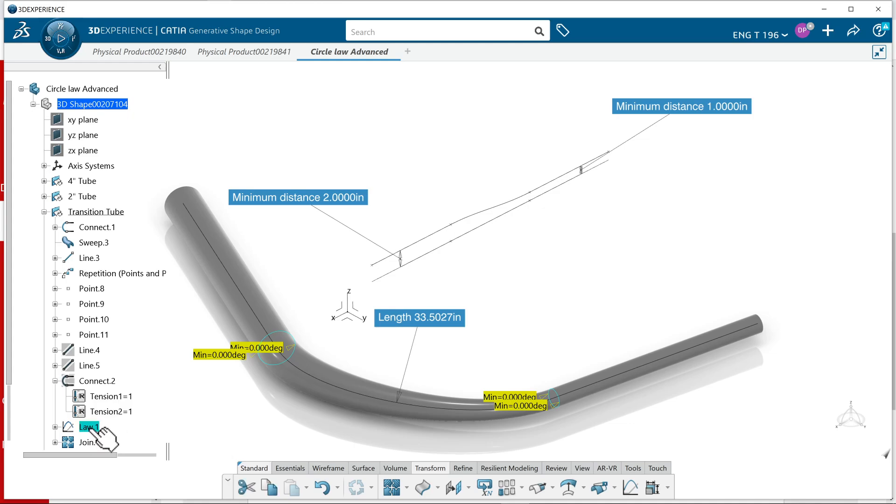
double_click(88, 426)
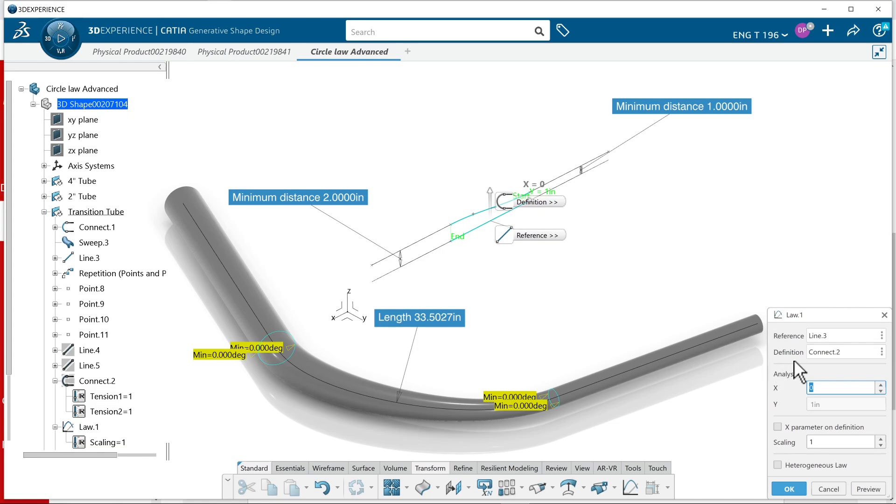
left_click(819, 353)
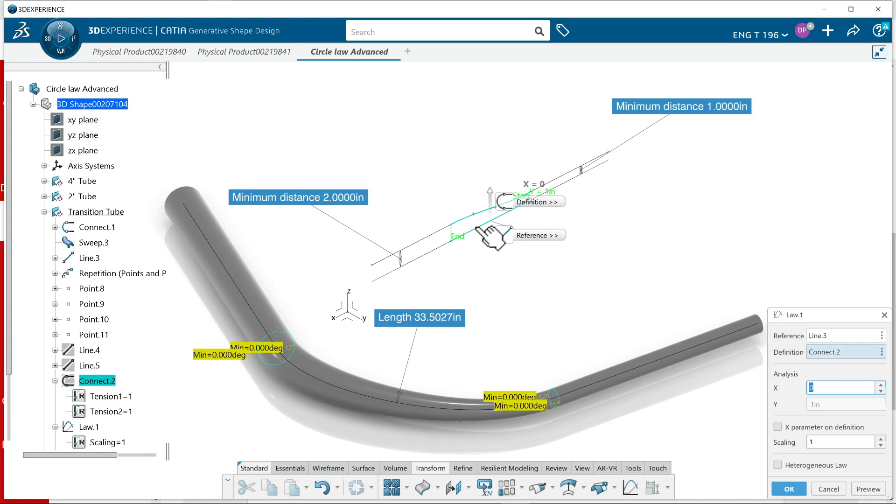
scroll(116, 422, "down", 3)
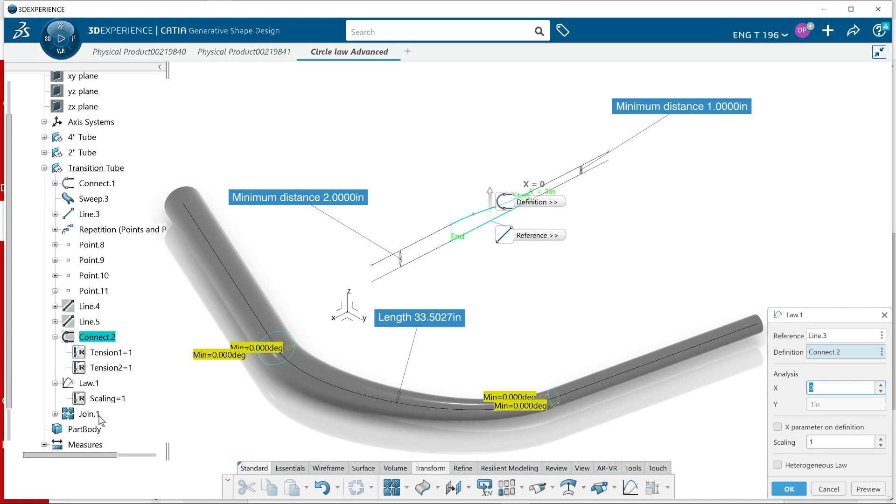
left_click(98, 414)
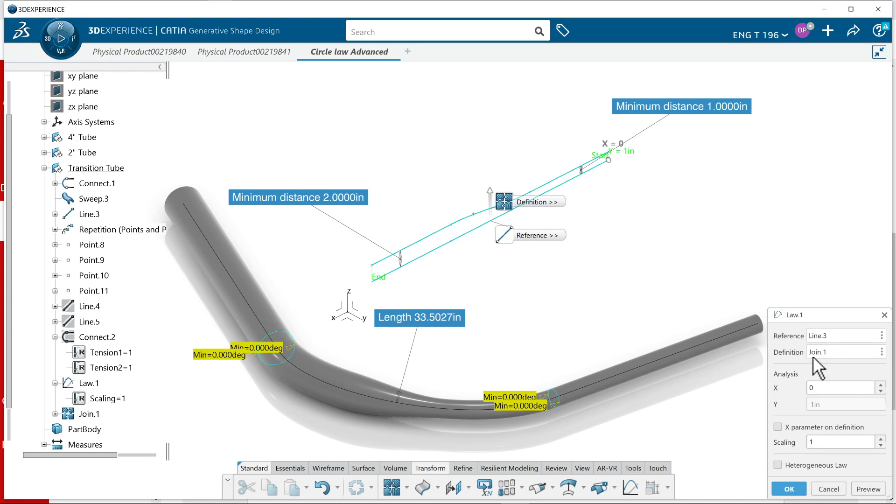
left_click(789, 490)
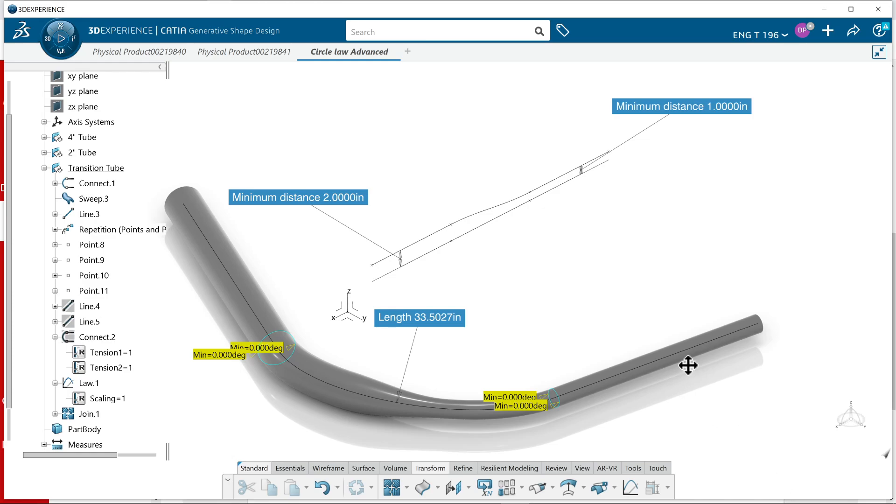
Examine the updated transition tube from several angles, including its shape and its junctions with the 4-inch and 2-inch tubes
middle_click_drag(688, 365, 738, 180)
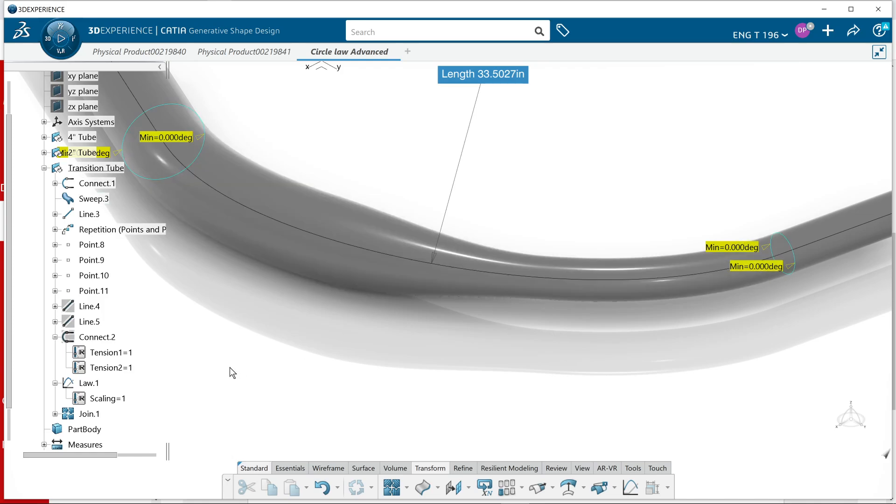
middle_click_drag(250, 394, 391, 353)
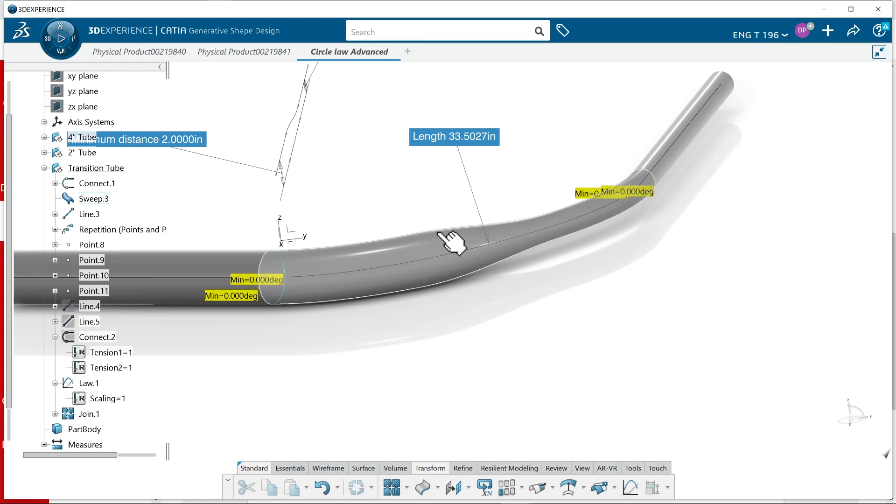
middle_click_drag(518, 244, 506, 368)
middle_click_drag(528, 316, 551, 322)
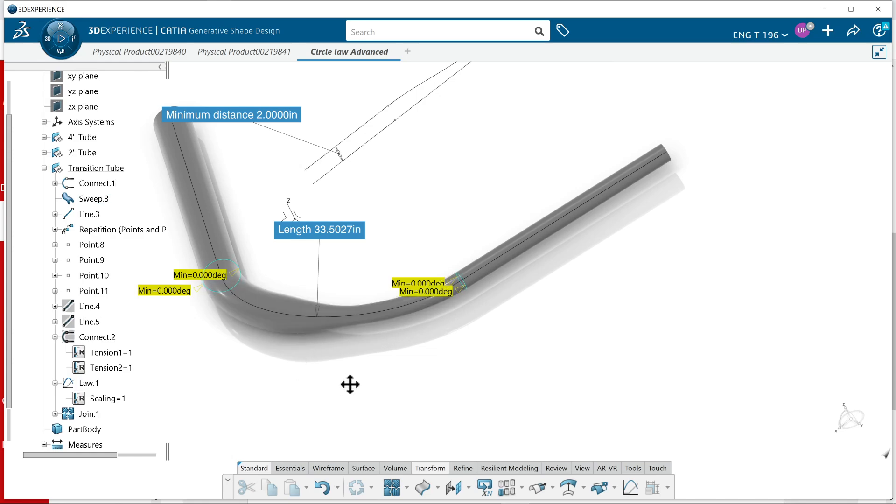
middle_click_drag(350, 384, 384, 433)
middle_click_drag(353, 344, 378, 318)
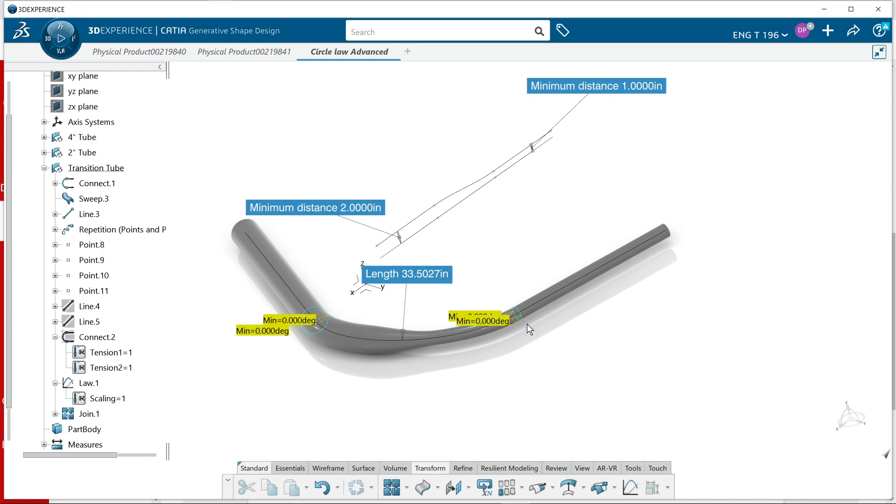
middle_click_drag(726, 297, 732, 321)
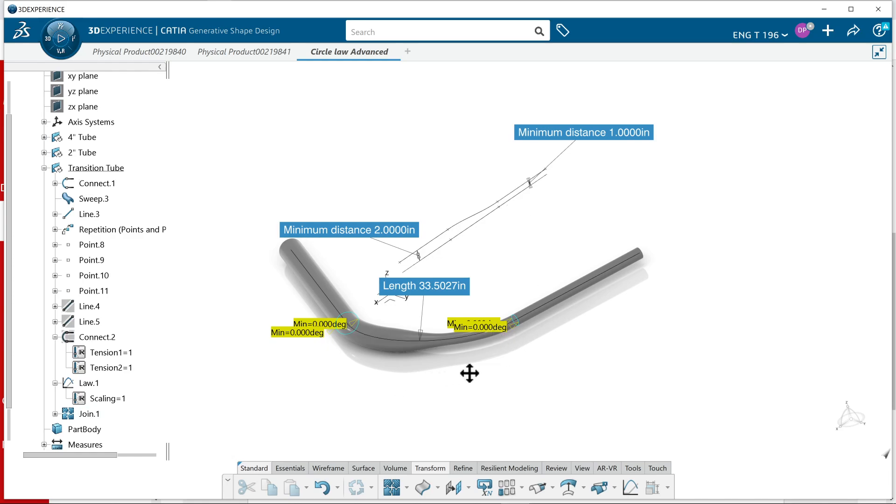
mouse_move(469, 373)
middle_mouse_down()
mouse_move(512, 362)
mouse_move(502, 392)
mouse_move(422, 380)
mouse_move(441, 345)
middle_mouse_up()
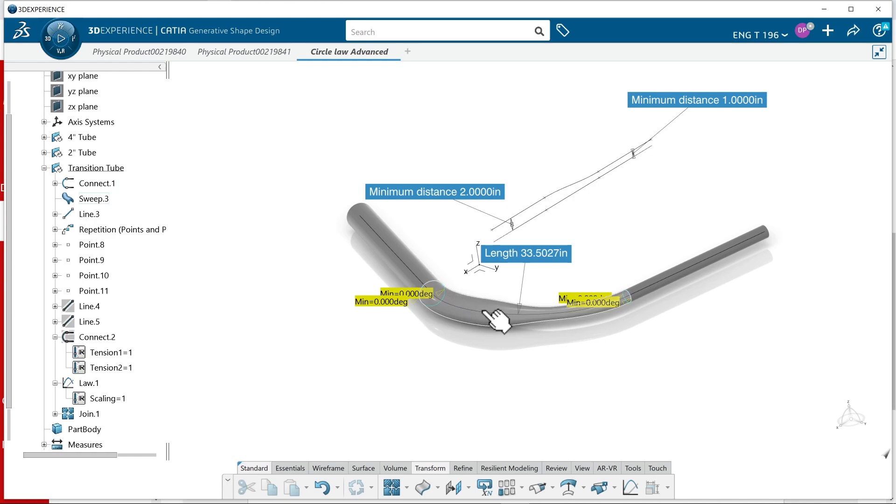
middle_click_drag(417, 392, 502, 370)
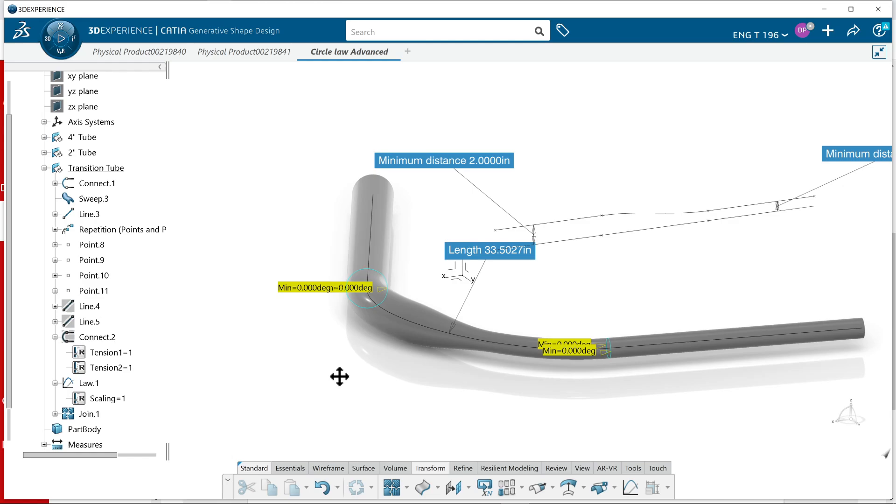
mouse_move(339, 377)
middle_mouse_down()
mouse_move(334, 368)
mouse_move(393, 364)
mouse_move(456, 380)
mouse_move(434, 394)
mouse_move(485, 354)
mouse_move(538, 342)
mouse_move(516, 363)
mouse_move(508, 355)
mouse_move(474, 380)
mouse_move(454, 376)
mouse_move(397, 404)
mouse_move(408, 405)
mouse_move(402, 398)
middle_mouse_up()
key("alt+Tab")
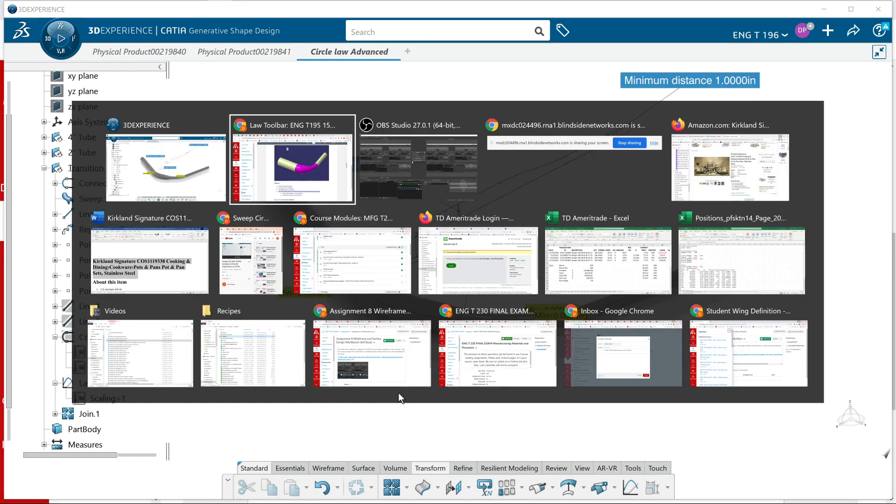
key("alt+Tab")
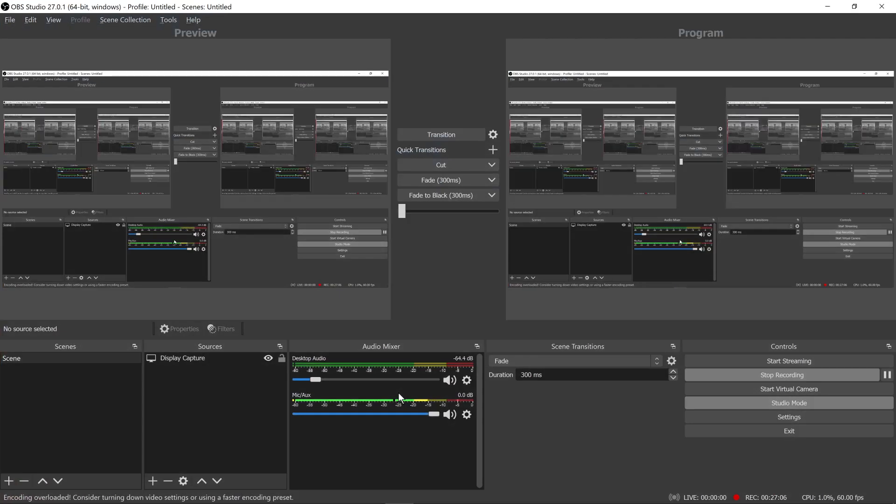